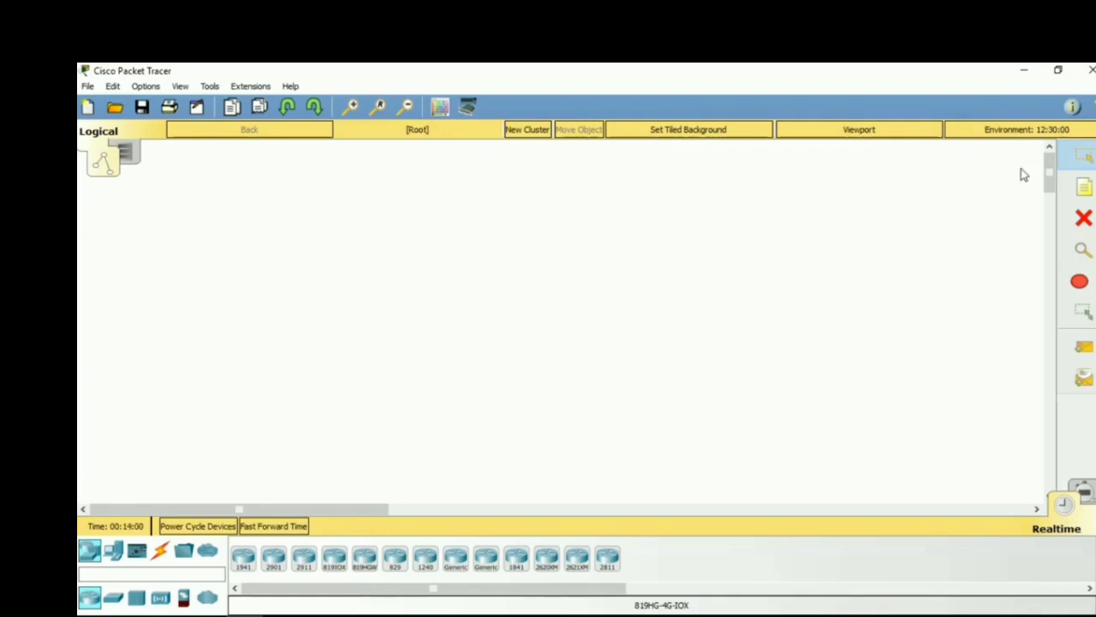
- Place a text note at the workspace's upper right with the first line "1.Make Topology"
click(1083, 190)
click(885, 152)
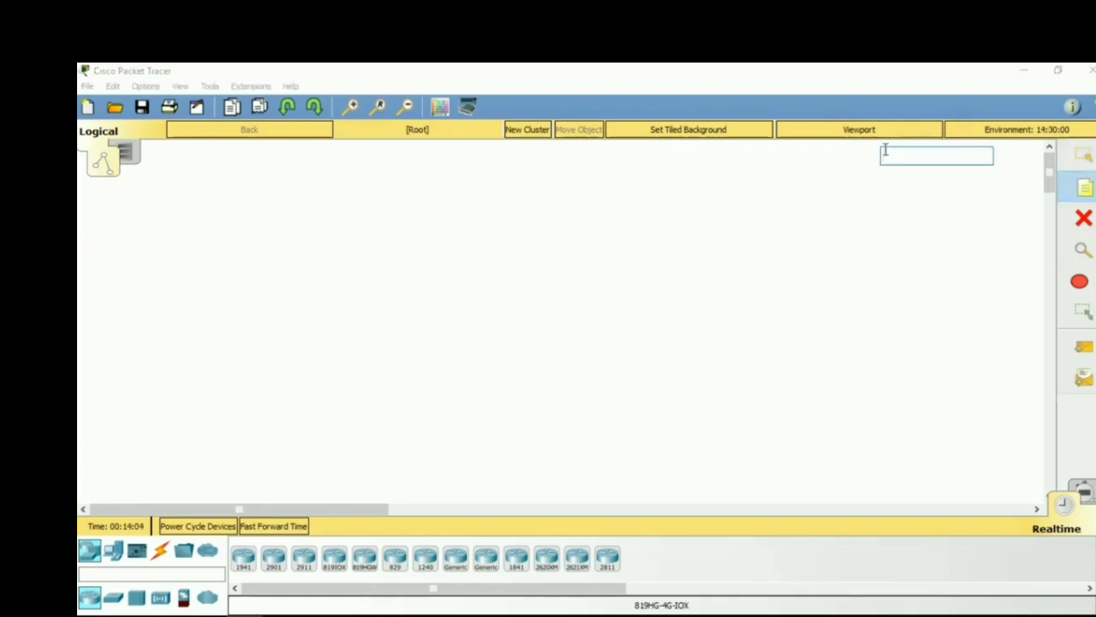
text(1)
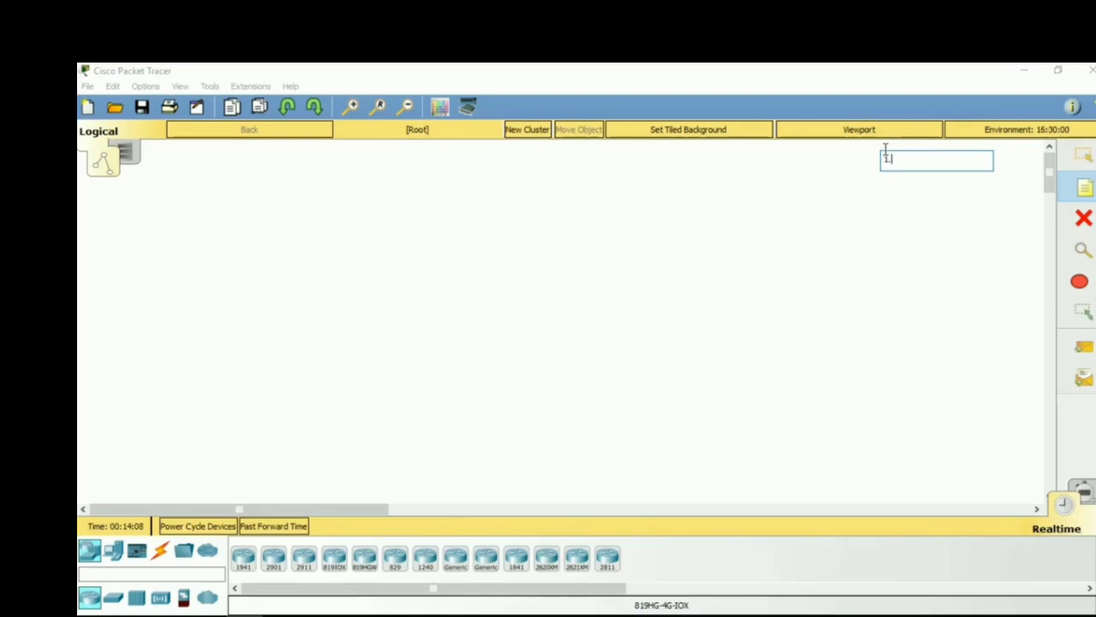
text(.Make Topology)
key(Return)
- Add the second line "2.Assign the IP adress" to the task note
text(2.)
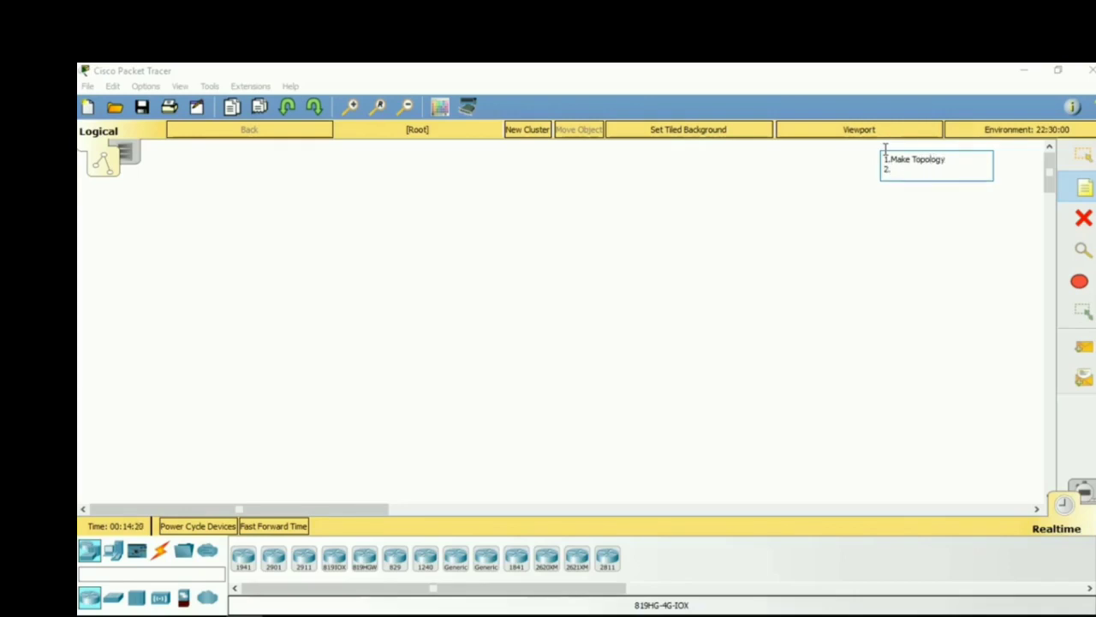
text(Assign the)
text( P addres)
key(BackSpace)
key(BackSpace)
key(BackSpace)
key(BackSpace)
key(BackSpace)
key(BackSpace)
key(BackSpace)
key(BackSpace)
key(BackSpace)
text(IP adress)
key(Return)
- Add the lines "3.Actuall Configurations" and "4.Check Conectivity" to the task note
text(3.)
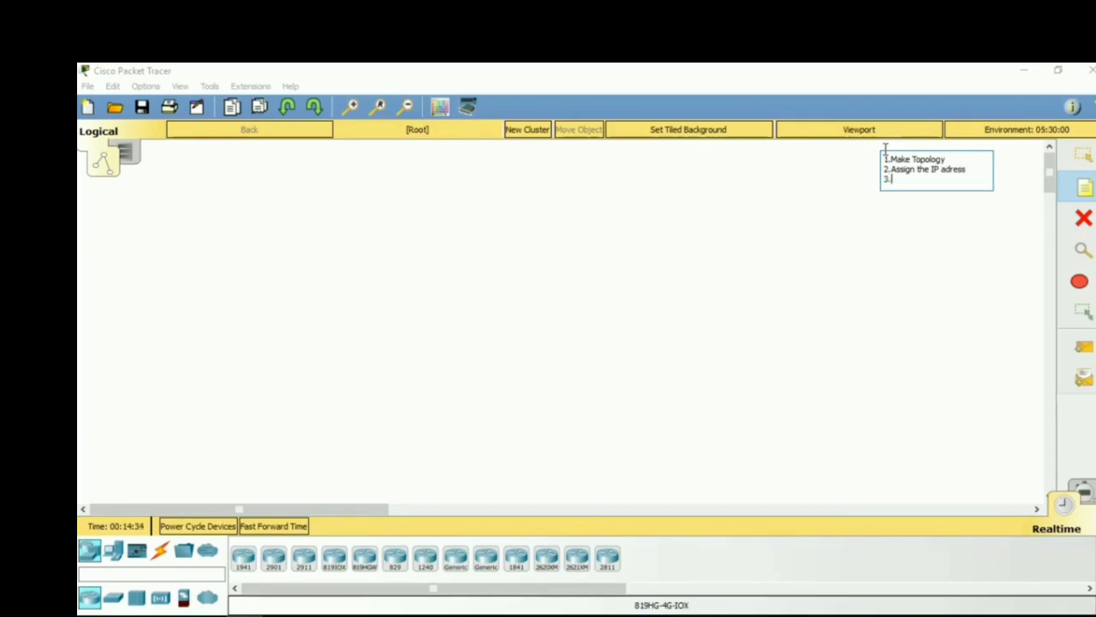
text(Ad)
text(tuall)
text( Configurations)
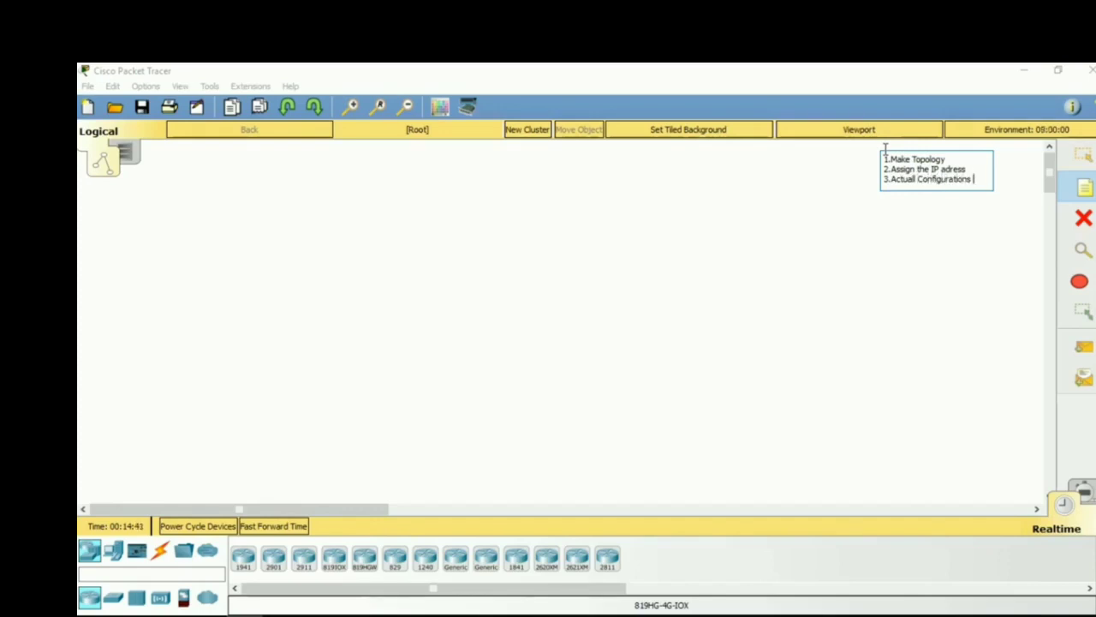
key(Return)
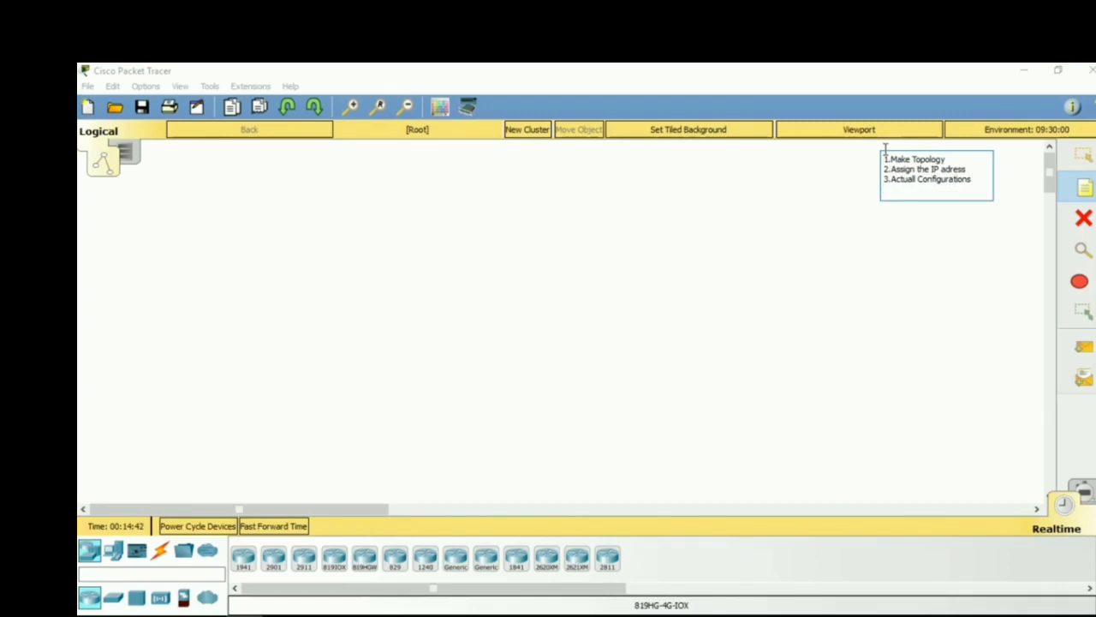
text(4.Check)
text(Conectivity)
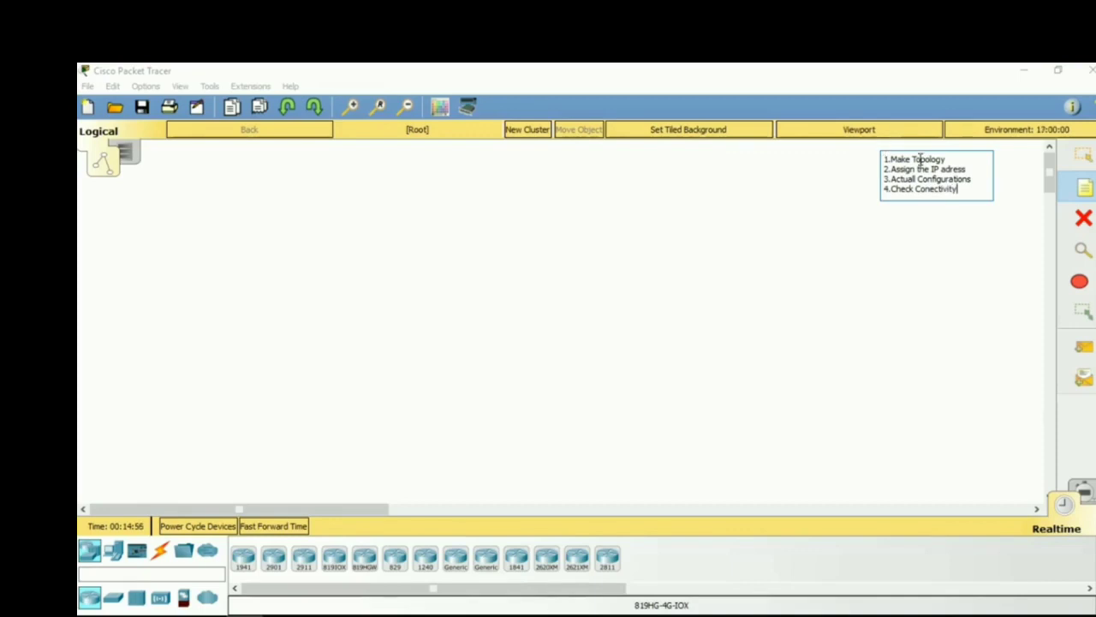
- Place three 1841 routers with the WIC-2T module in a row across the upper workspace
click(182, 551)
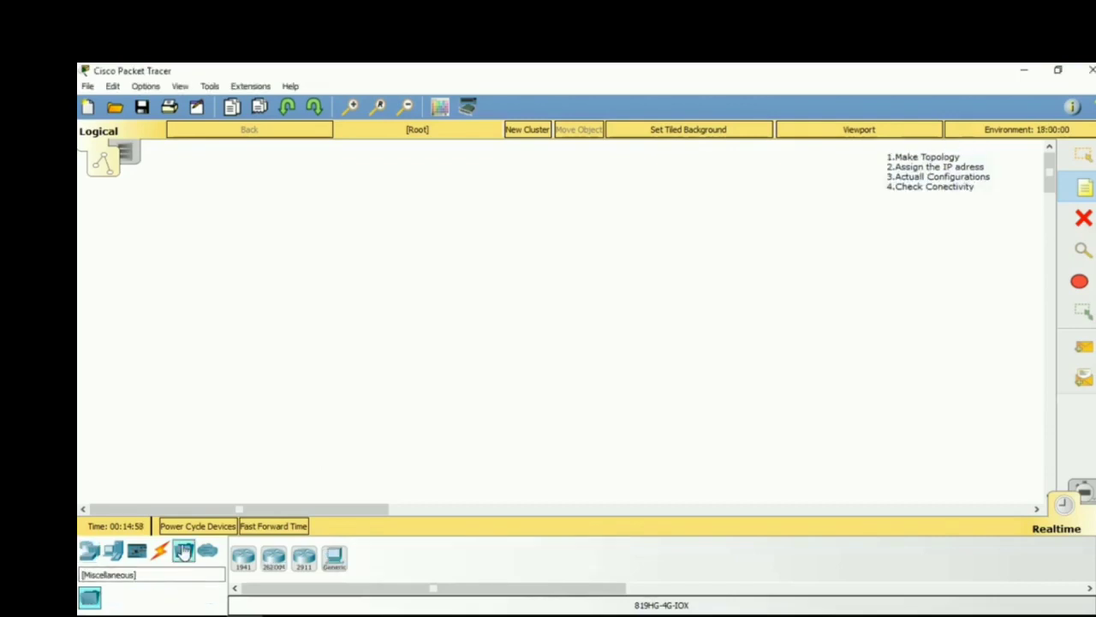
click(243, 558)
click(275, 257)
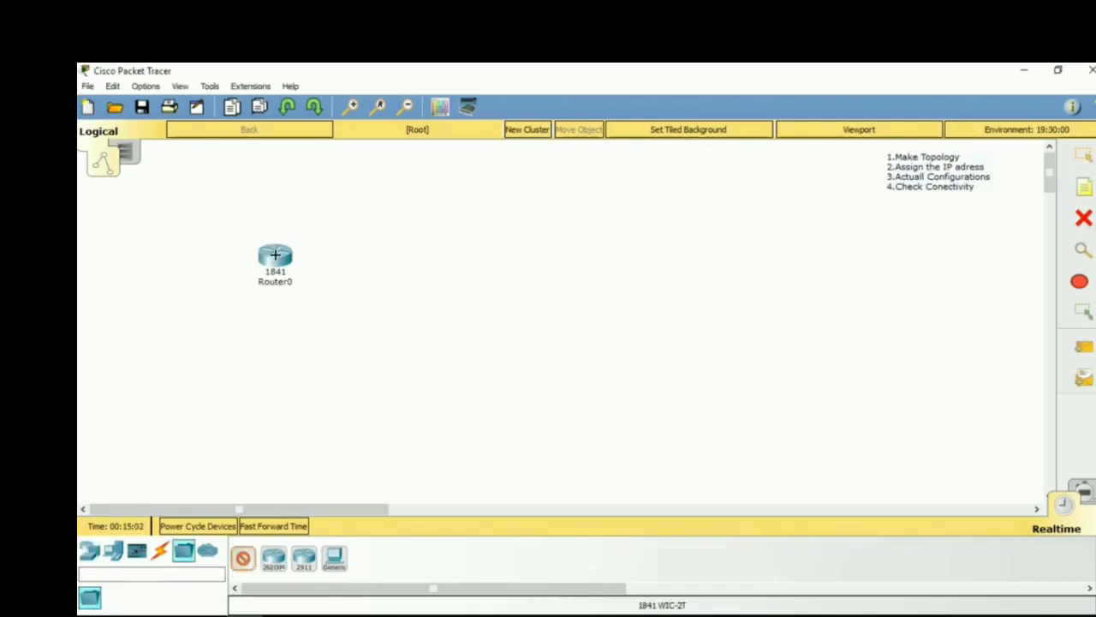
click(539, 250)
click(781, 245)
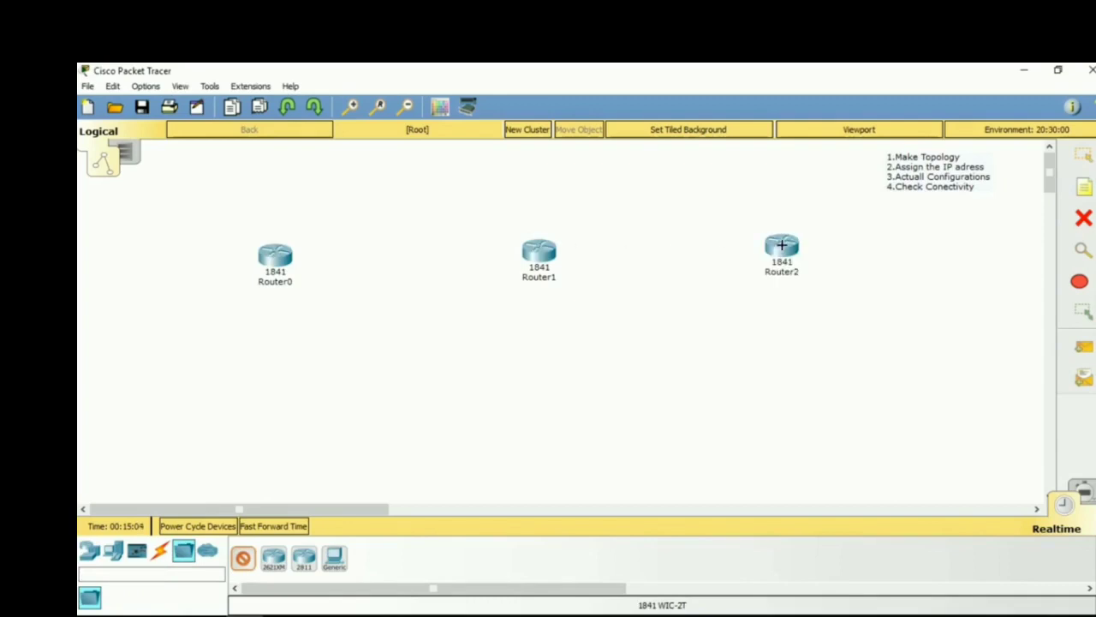
- Place three 2960-24TT switches, one below each router
click(90, 551)
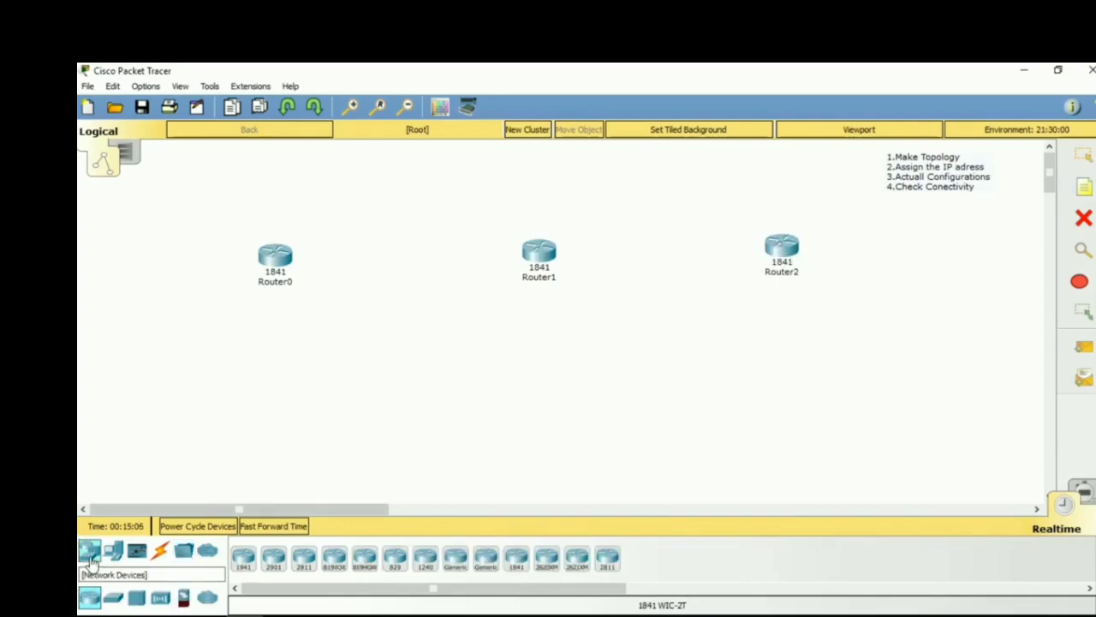
click(114, 597)
click(244, 558)
click(253, 372)
click(515, 346)
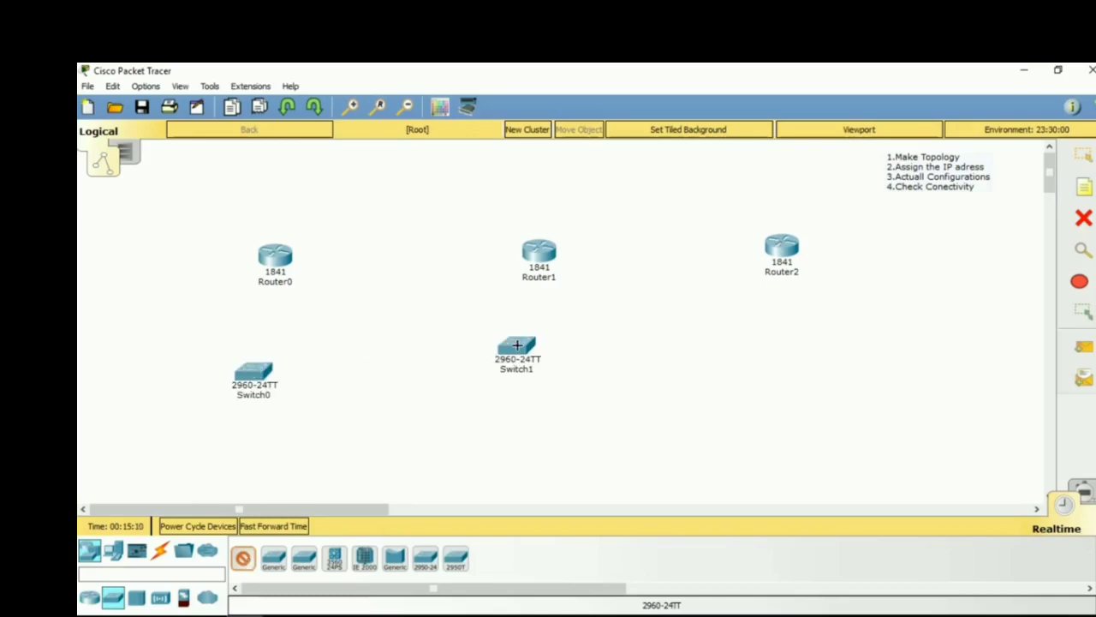
click(753, 349)
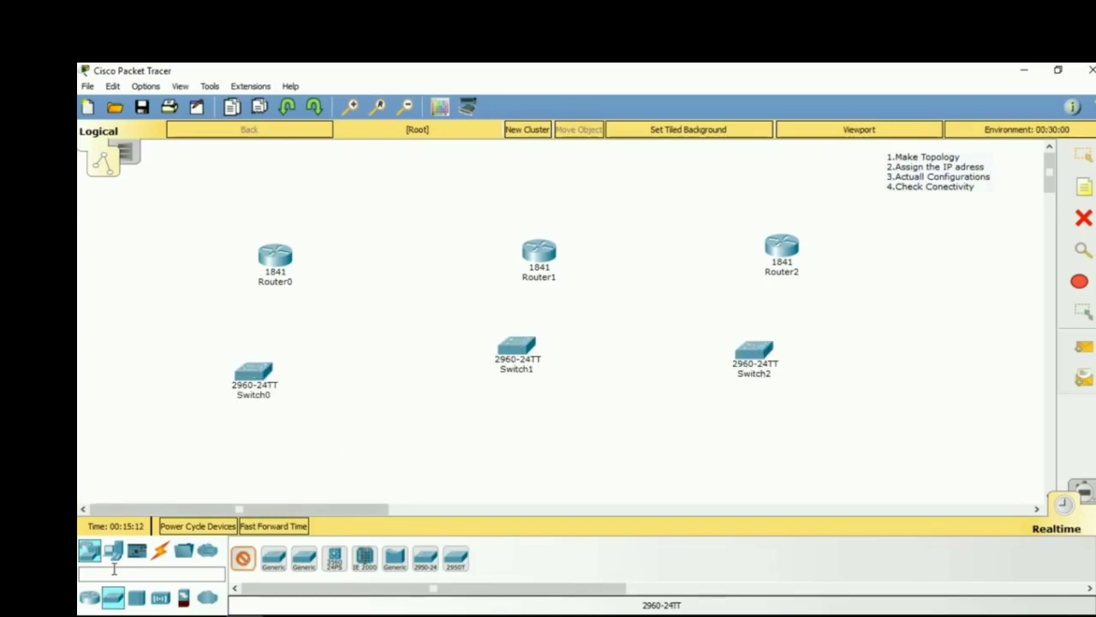
- Place six PC-PT end devices along the lower workspace, two below each switch
click(113, 550)
click(243, 558)
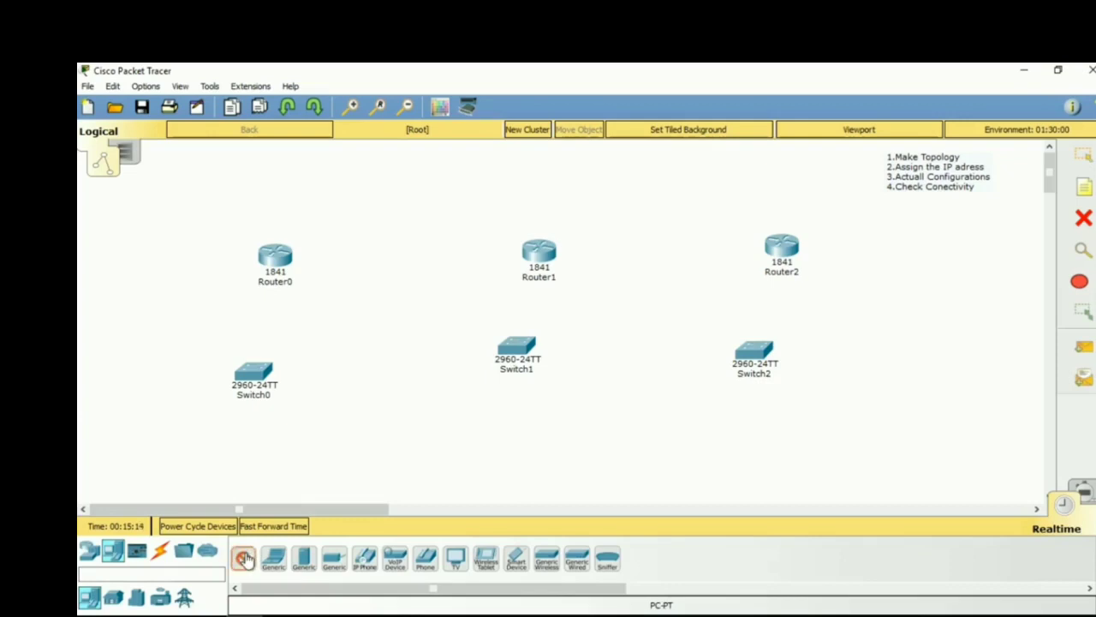
click(178, 451)
click(296, 467)
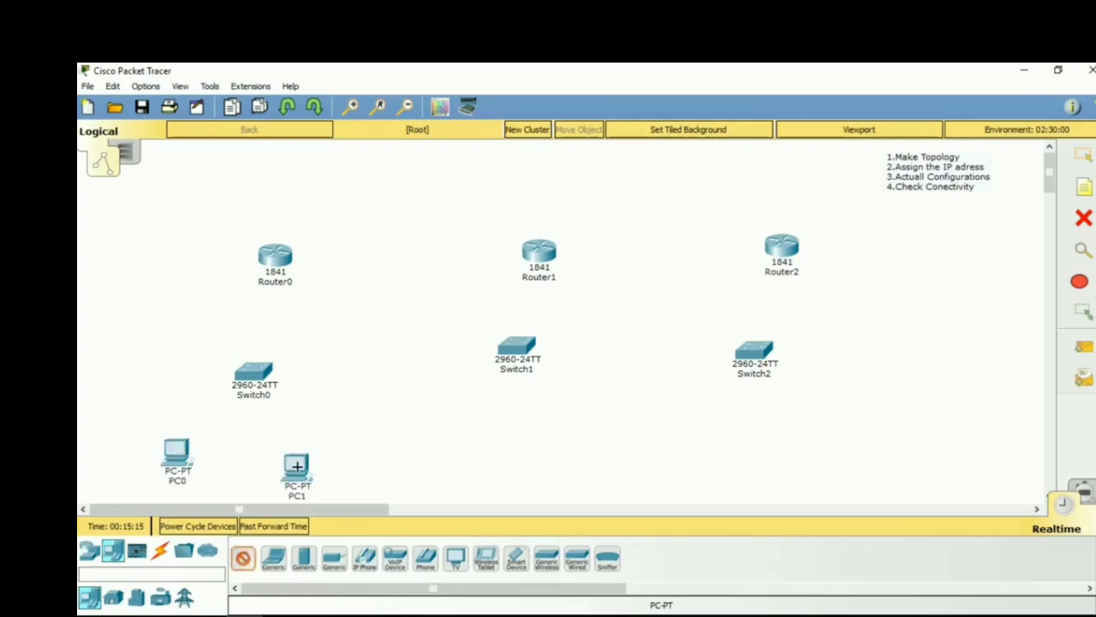
click(451, 451)
click(559, 446)
click(702, 440)
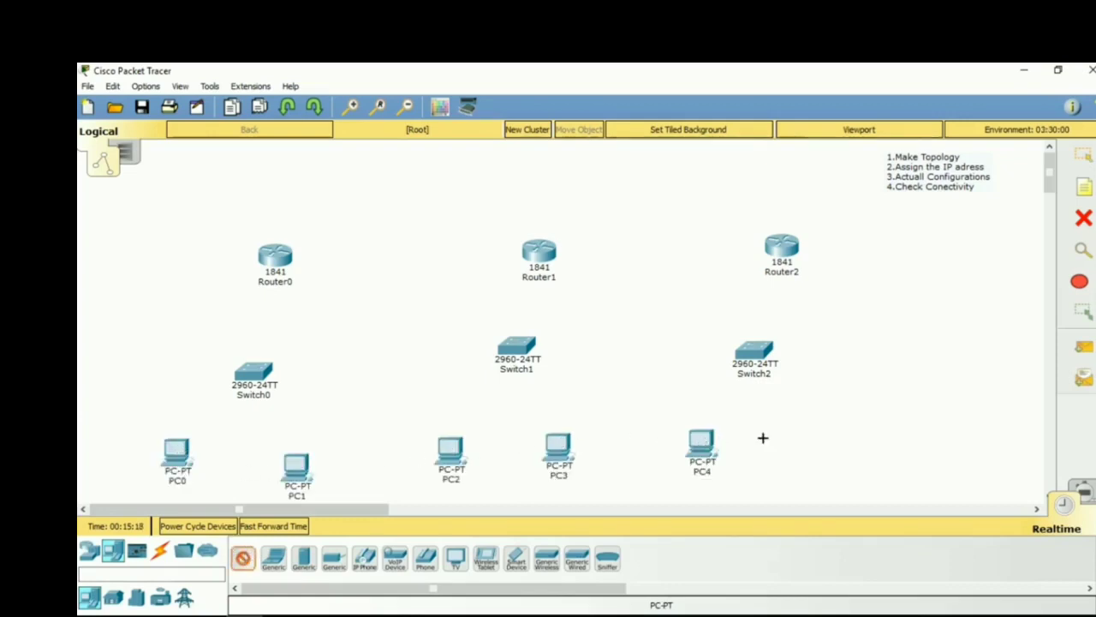
click(823, 438)
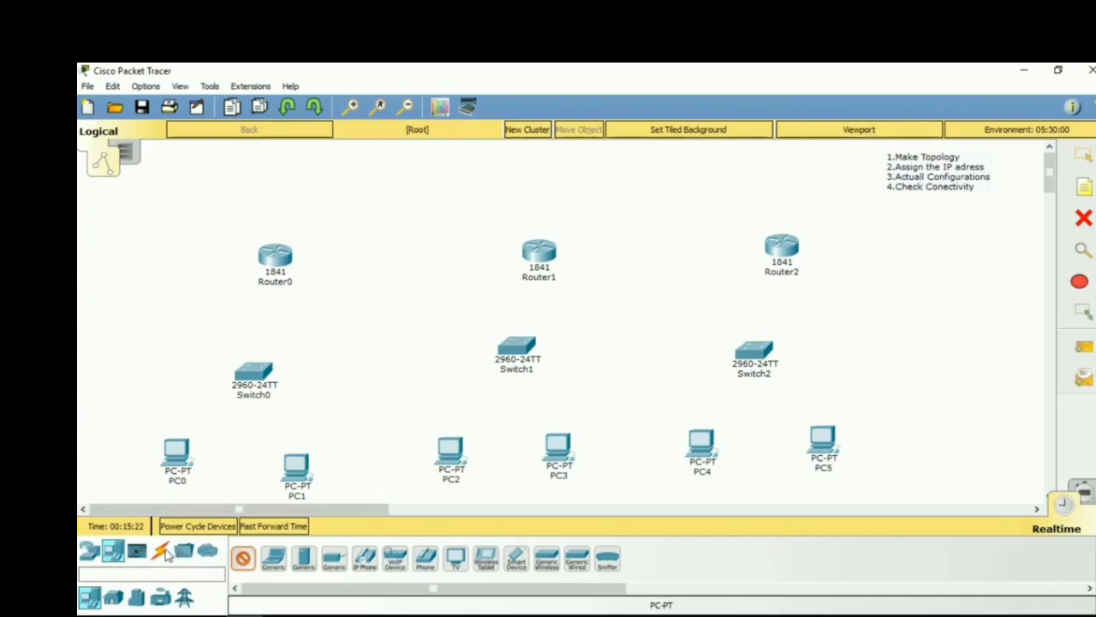
- Using the automatic connection type, connect PC0 and PC1 to Switch0 and Switch0 to Router0
click(162, 554)
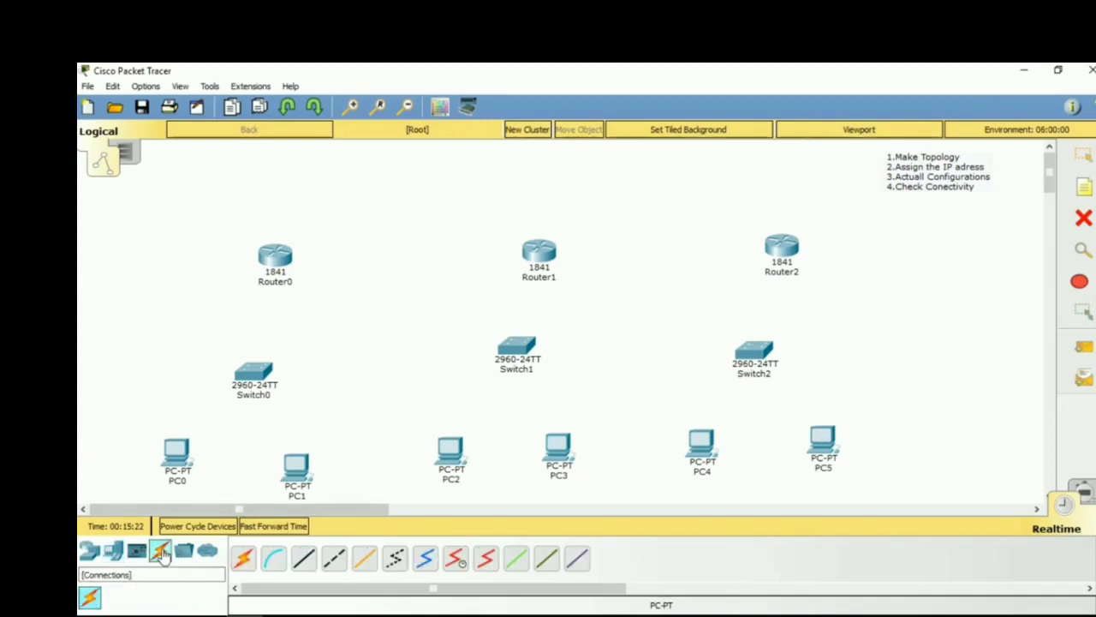
click(240, 560)
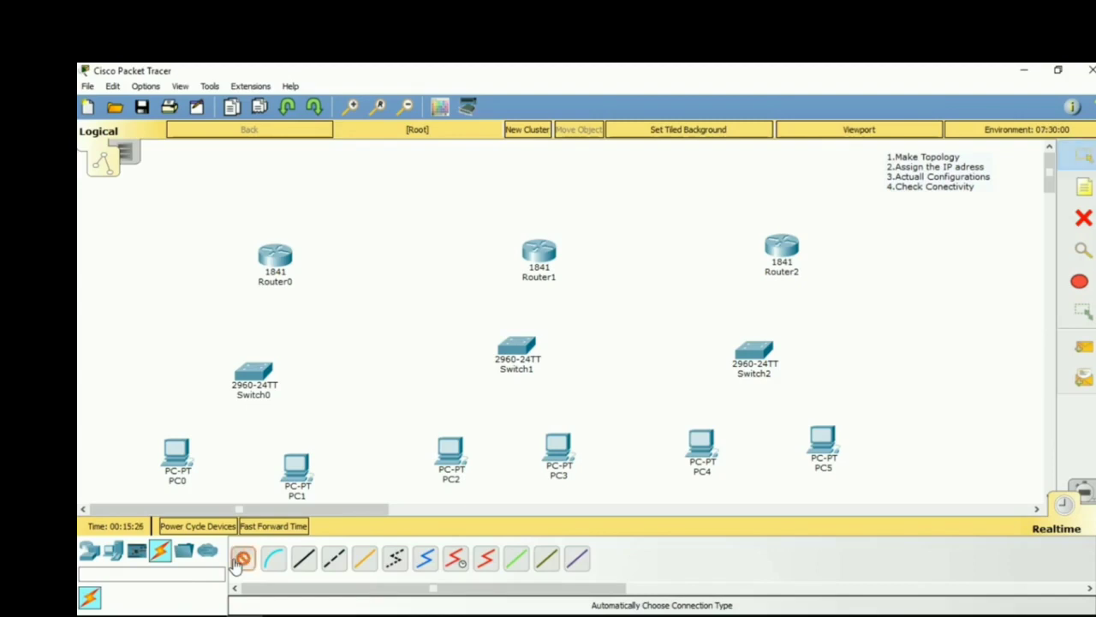
click(181, 446)
click(254, 373)
click(254, 373)
click(293, 462)
click(256, 377)
click(275, 256)
- Connect Router0 to Router1 and Router1 to Router2 with automatically chosen cables
click(276, 256)
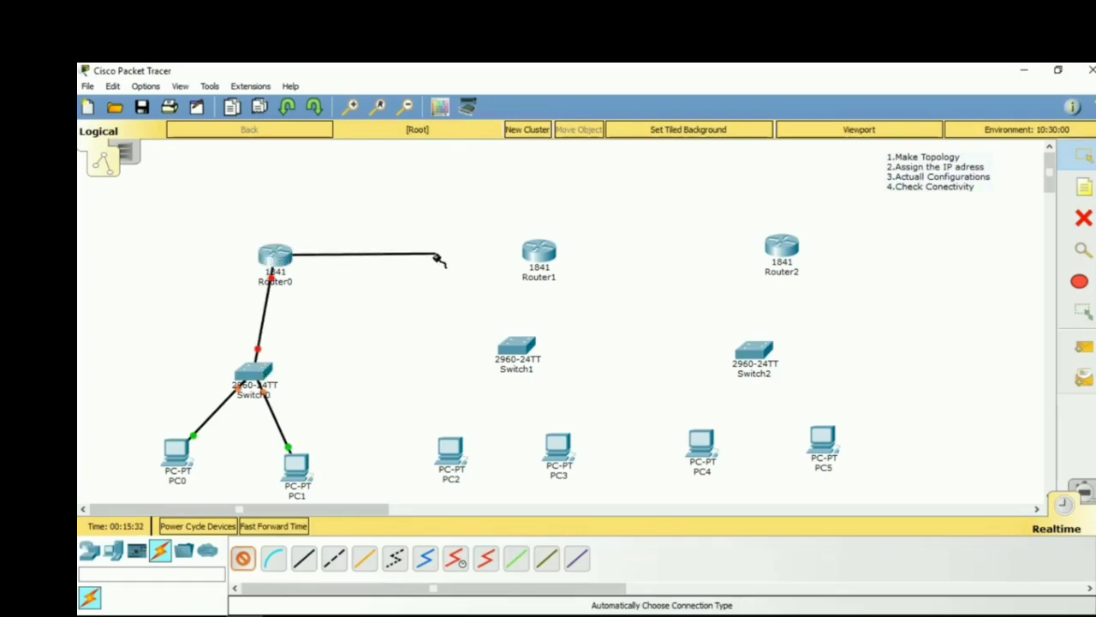
click(539, 254)
click(542, 250)
click(780, 246)
- Connect Router2 to Switch2 and Switch2 to PC4 and PC5
click(779, 247)
click(753, 351)
click(754, 351)
click(714, 441)
click(752, 358)
click(835, 447)
- Connect PC2 and PC3 to Switch1 and Switch1 to Router1
click(451, 450)
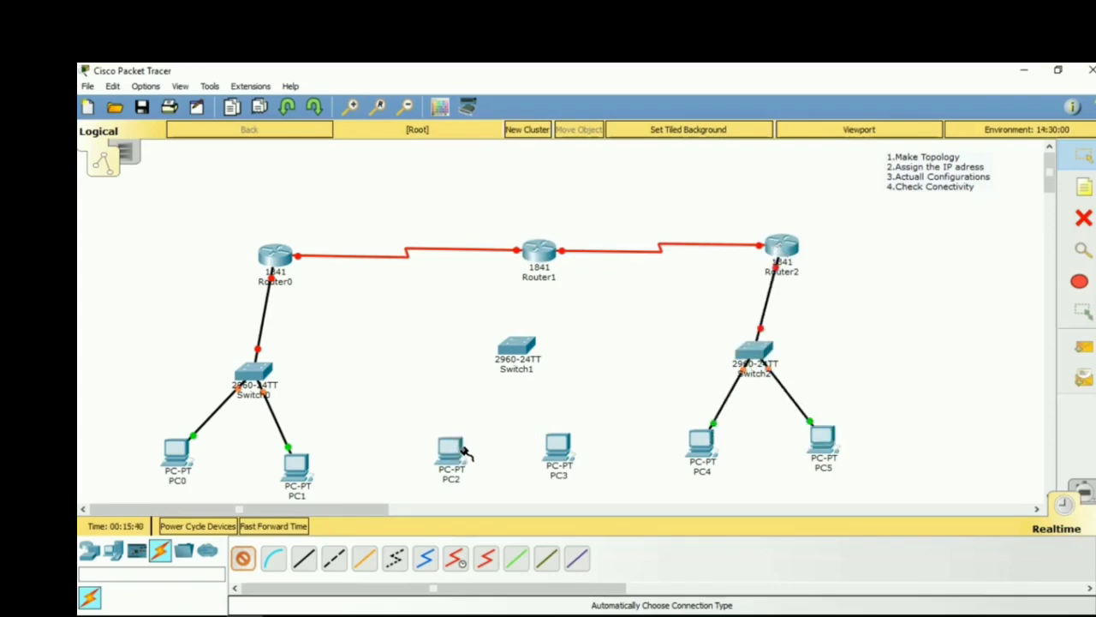
click(511, 356)
click(514, 352)
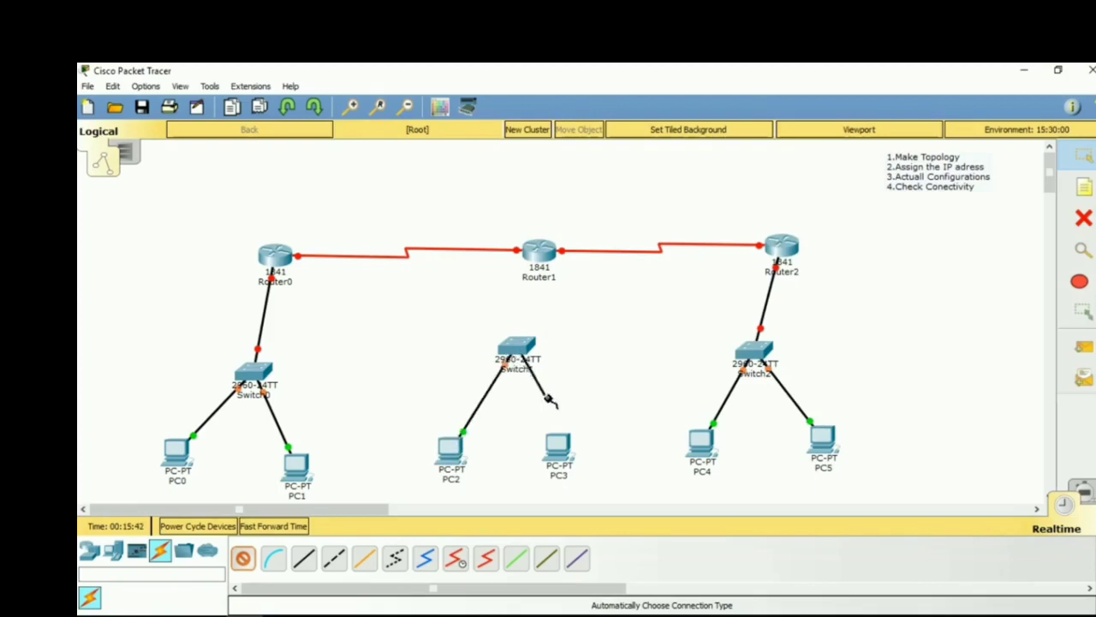
click(558, 447)
click(536, 351)
click(541, 250)
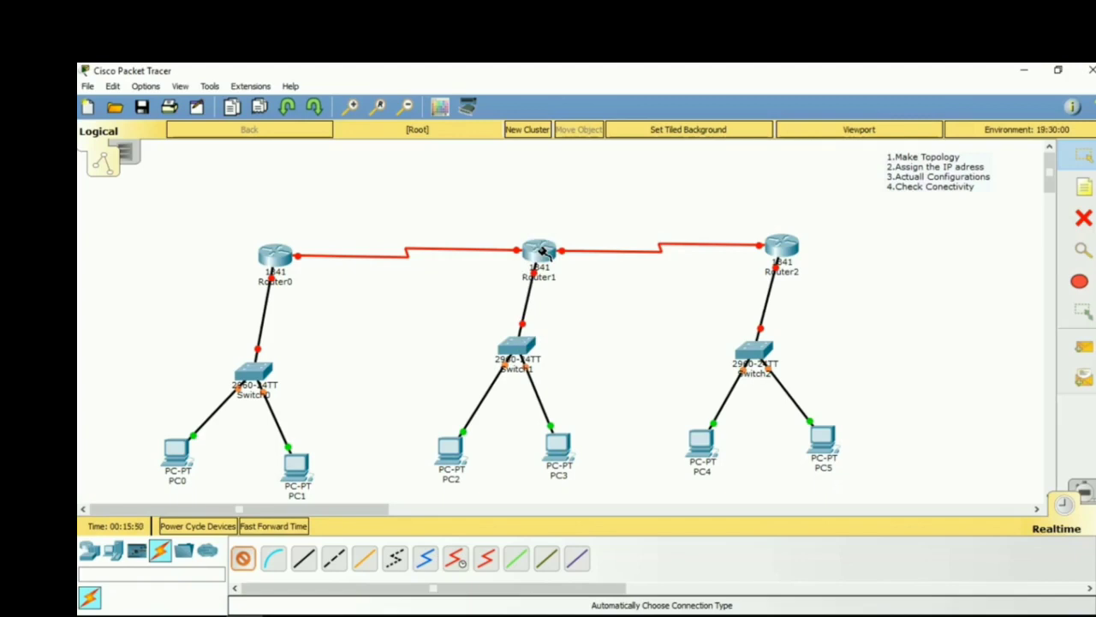
click(1081, 157)
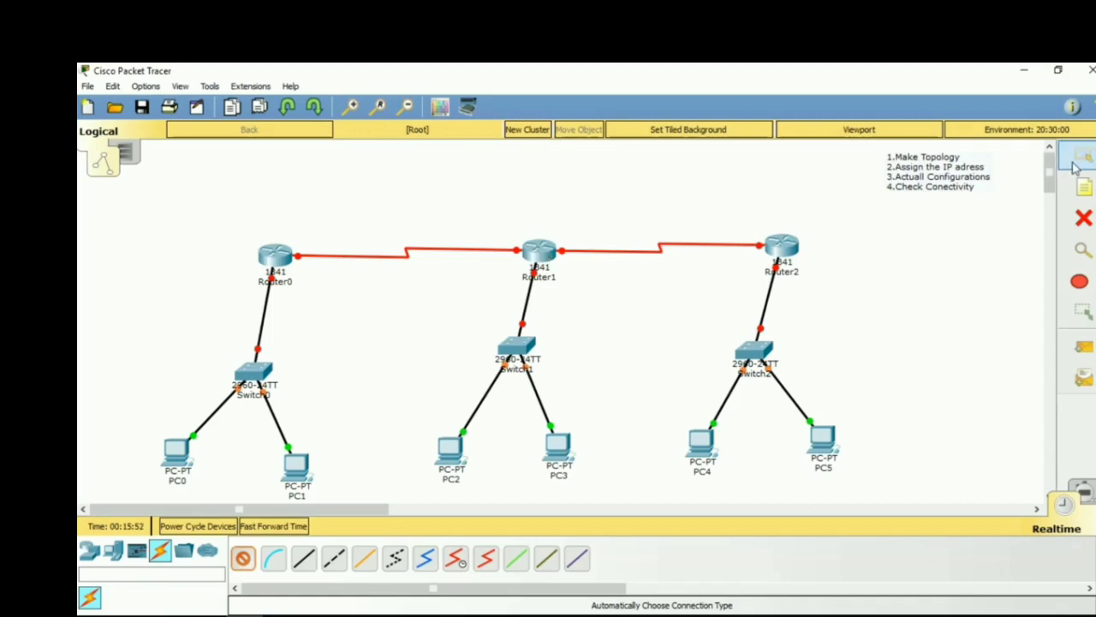
- Label the network below Router0 with a note reading 192.168.1.0
click(1081, 186)
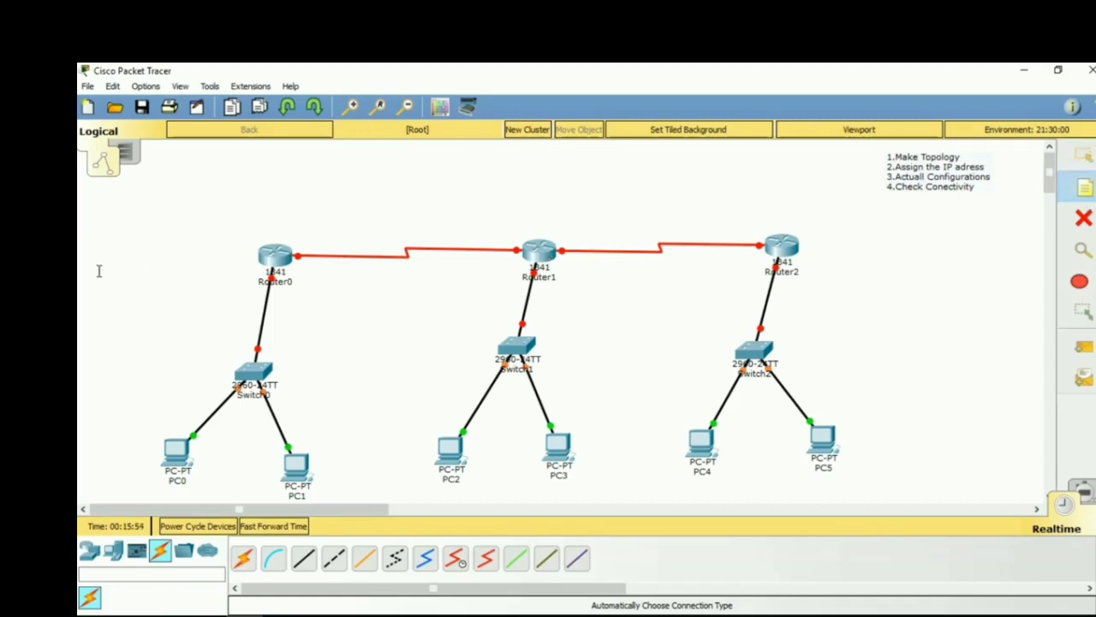
click(115, 301)
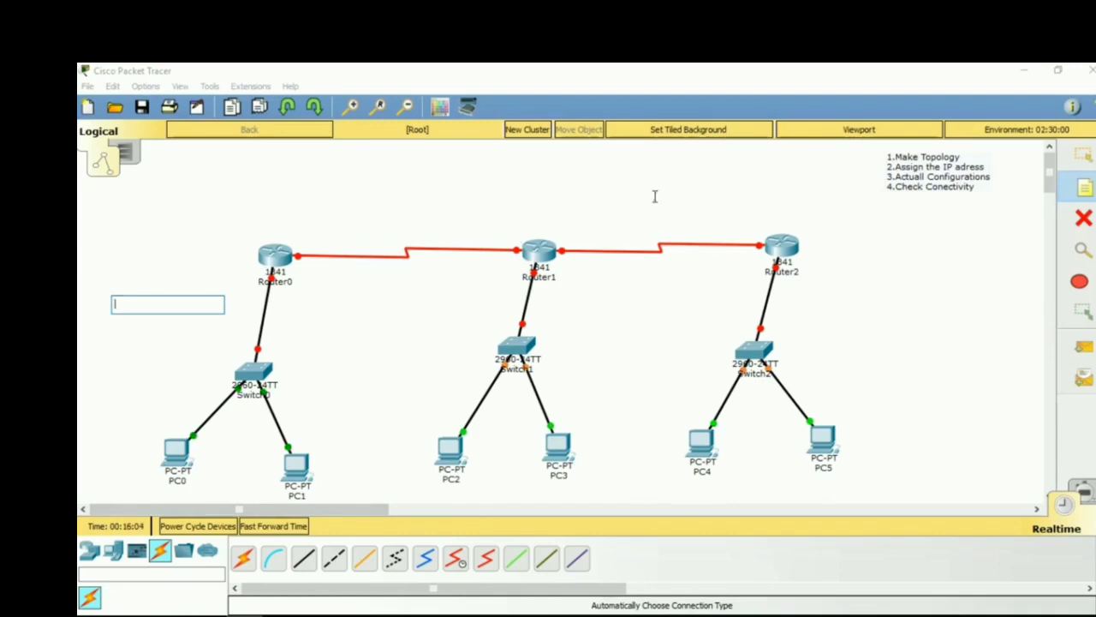
text(1)
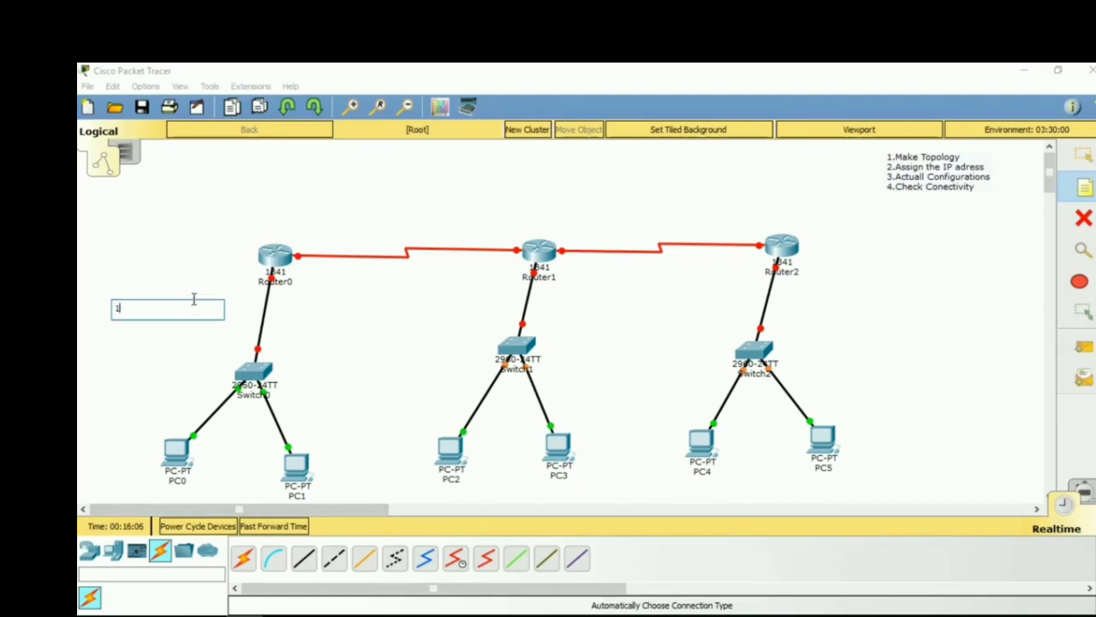
text(92.168.1.0)
- Label the Router0–Router1 link with the note 10.0.0.0 and the Router1–Router2 link with 20.0.0.0
click(348, 227)
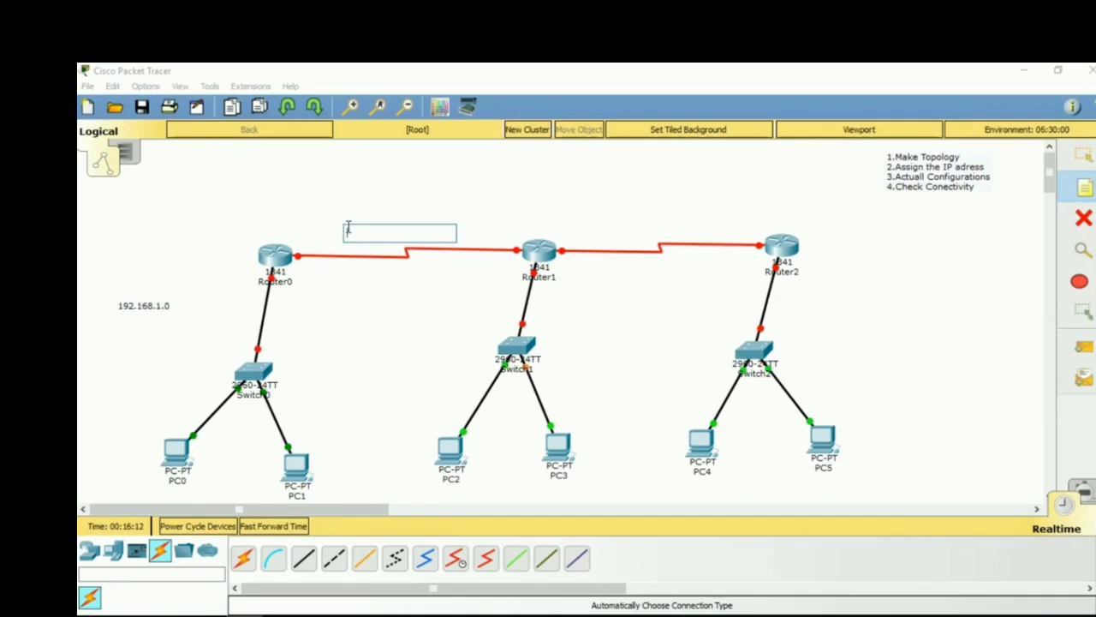
text(10.0.0.0)
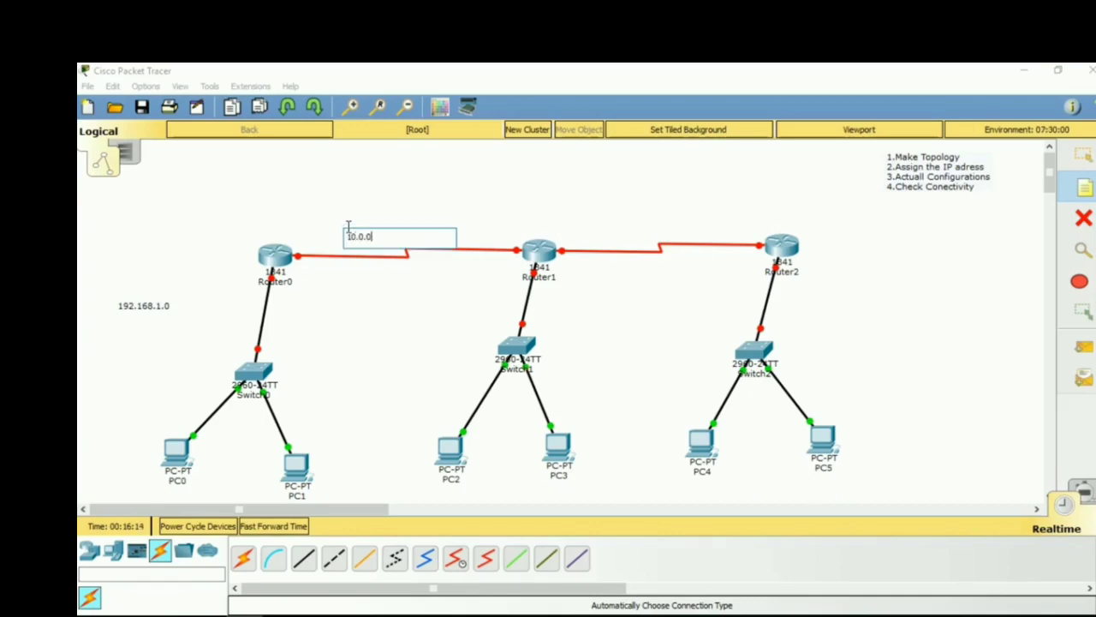
click(587, 216)
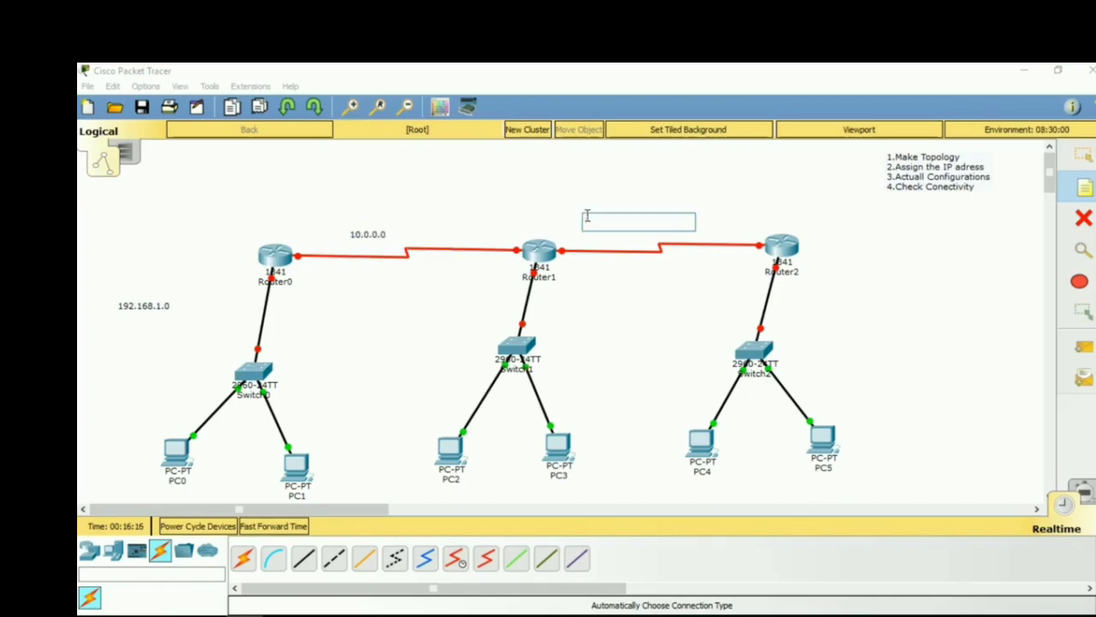
text(20.0.0.0)
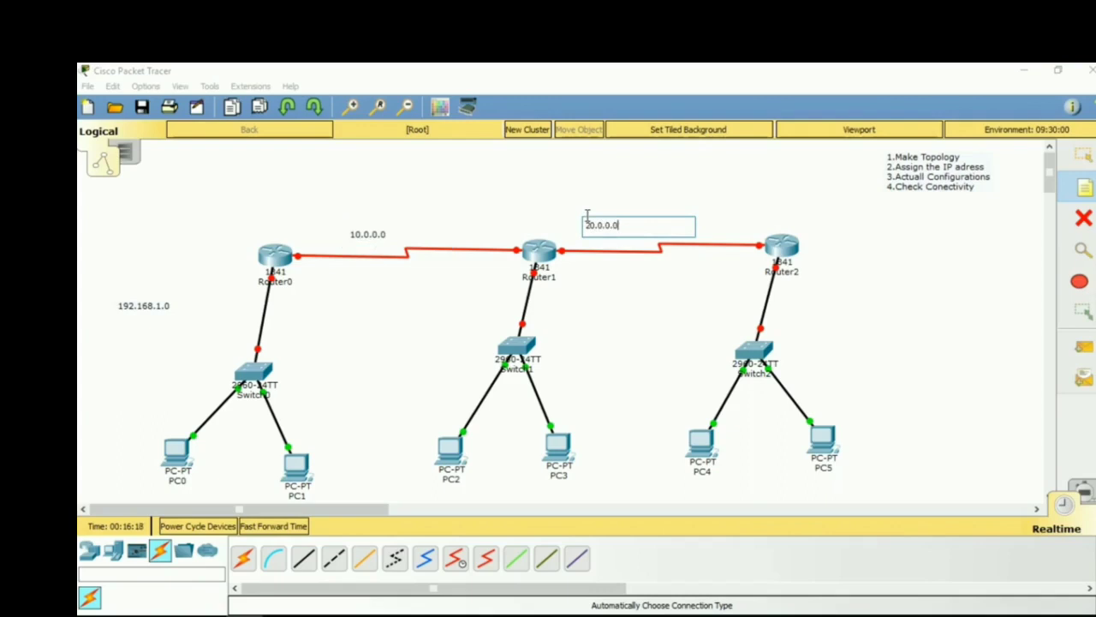
- Label the network below Router1 with the note 192.168.2.0 and the one below Router2 with 192.168.3.0
click(362, 305)
text(192.168.2.0)
click(628, 314)
text(192.168.3.0)
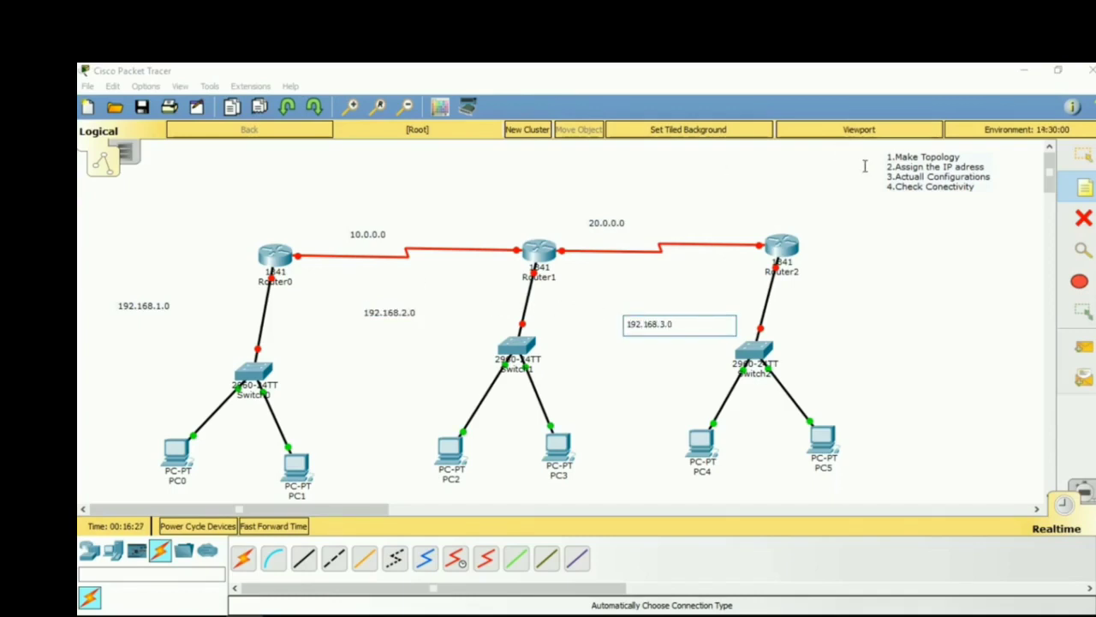
click(1085, 155)
- Open Router0's command-line interface in a maximized window
click(273, 261)
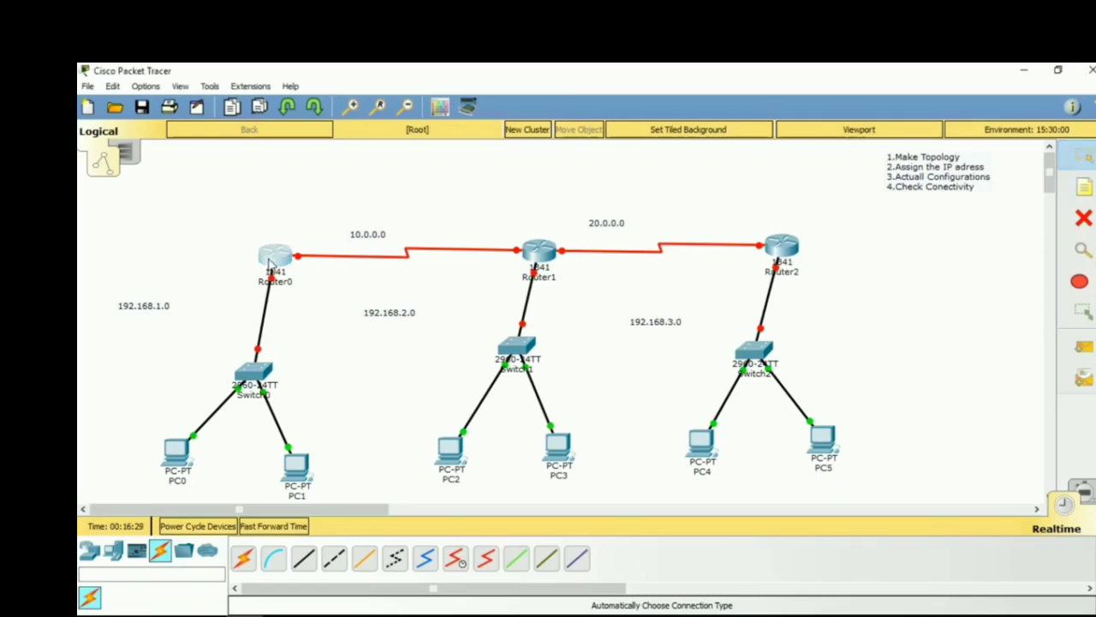
click(508, 201)
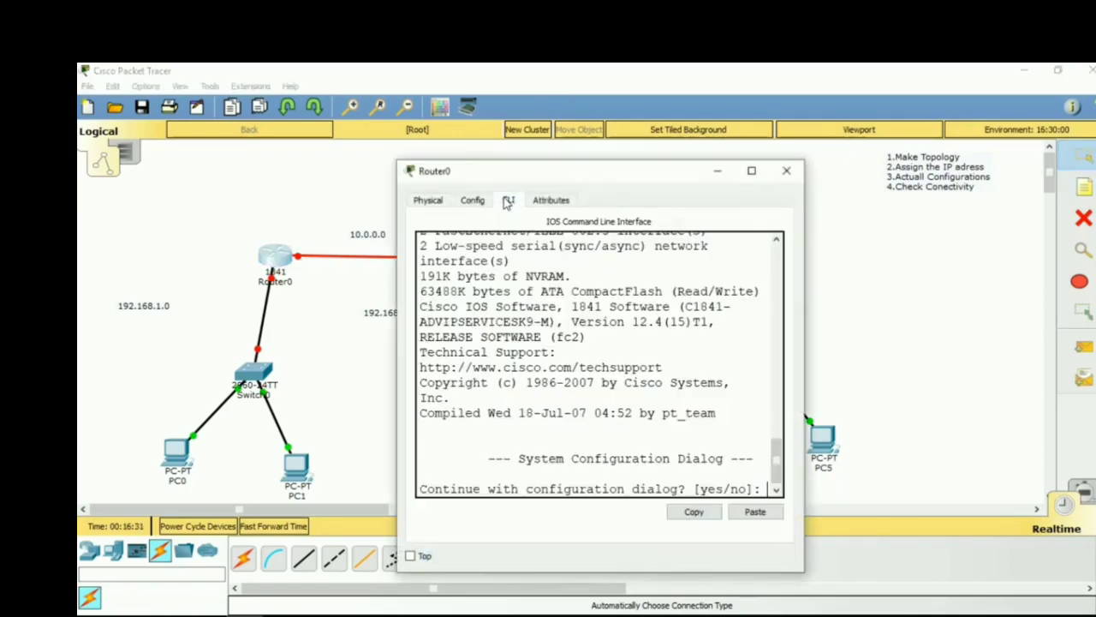
click(752, 170)
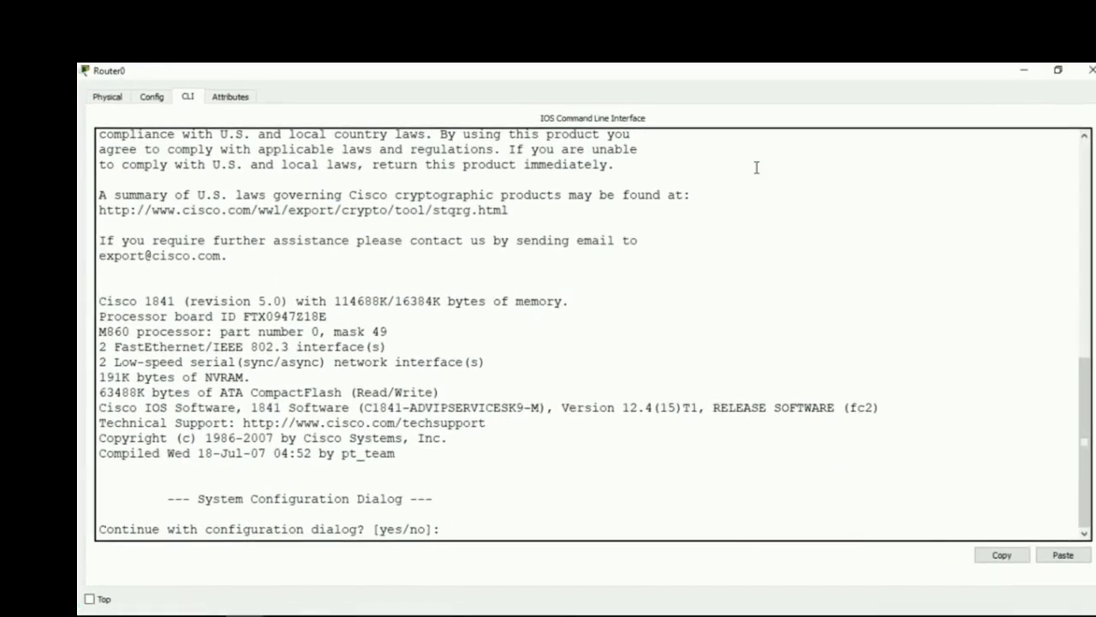
- Decline Router0's initial configuration dialog and enter privileged EXEC mode
text(no)
key(Return)
key(Return)
key(Return)
key(Return)
key(Return)
text(en)
key(Return)
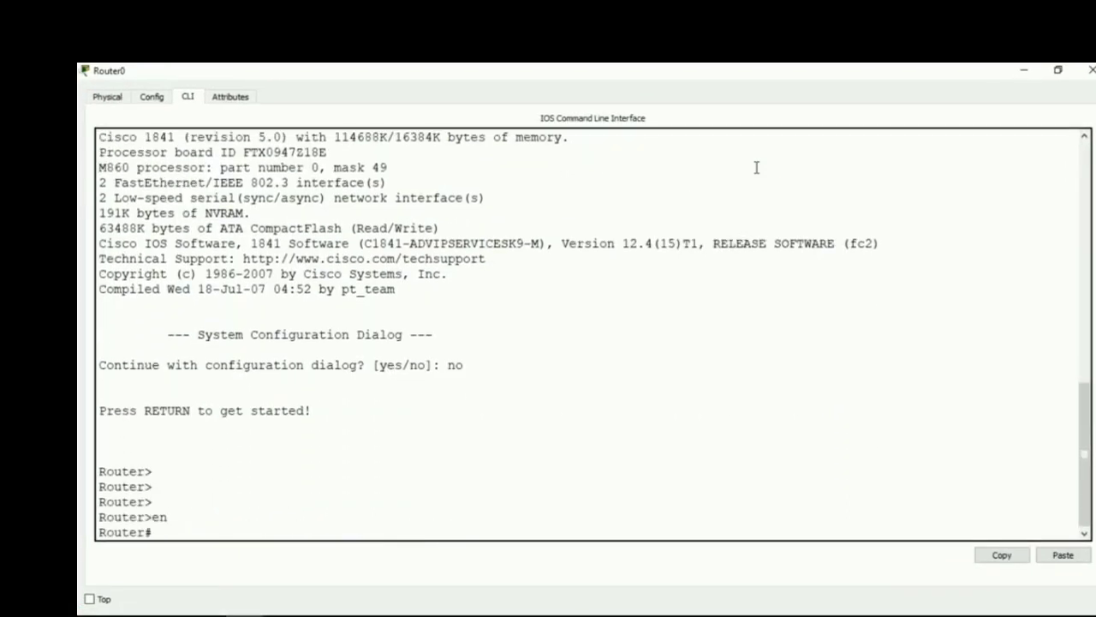
- Enter global configuration mode on Router0 with configure t
text(con)
key(Tab)
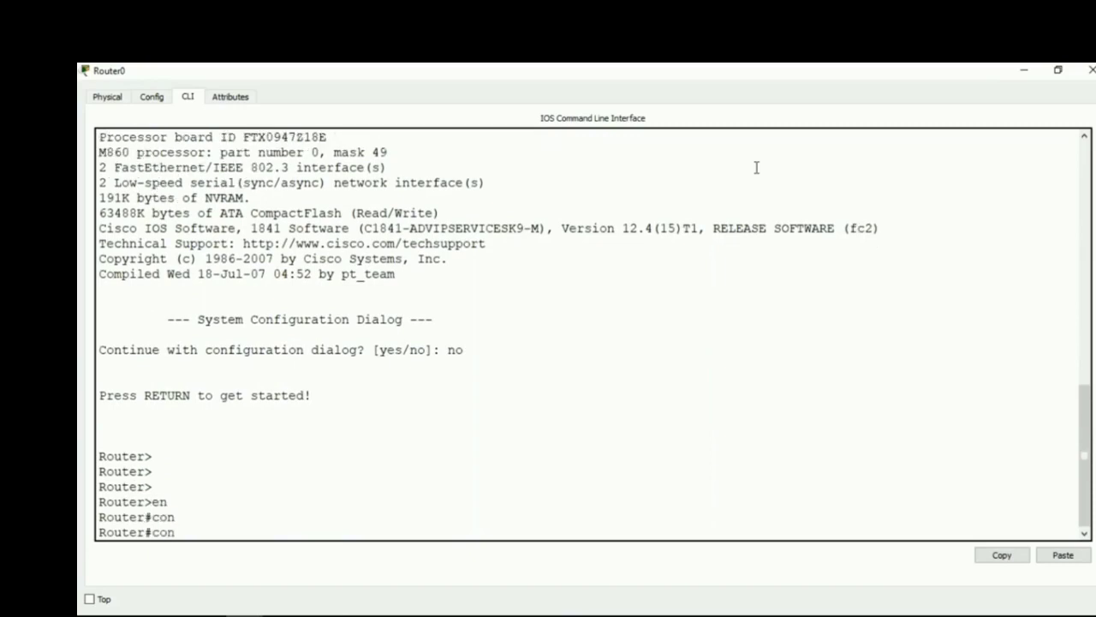
text(f)
key(Tab)
text(t)
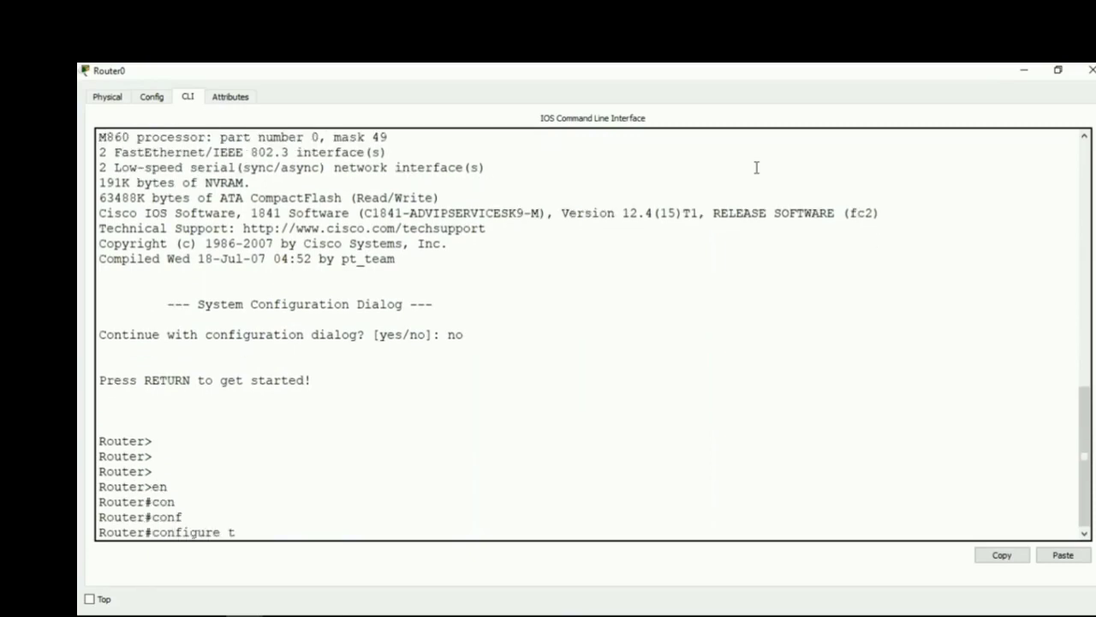
key(Return)
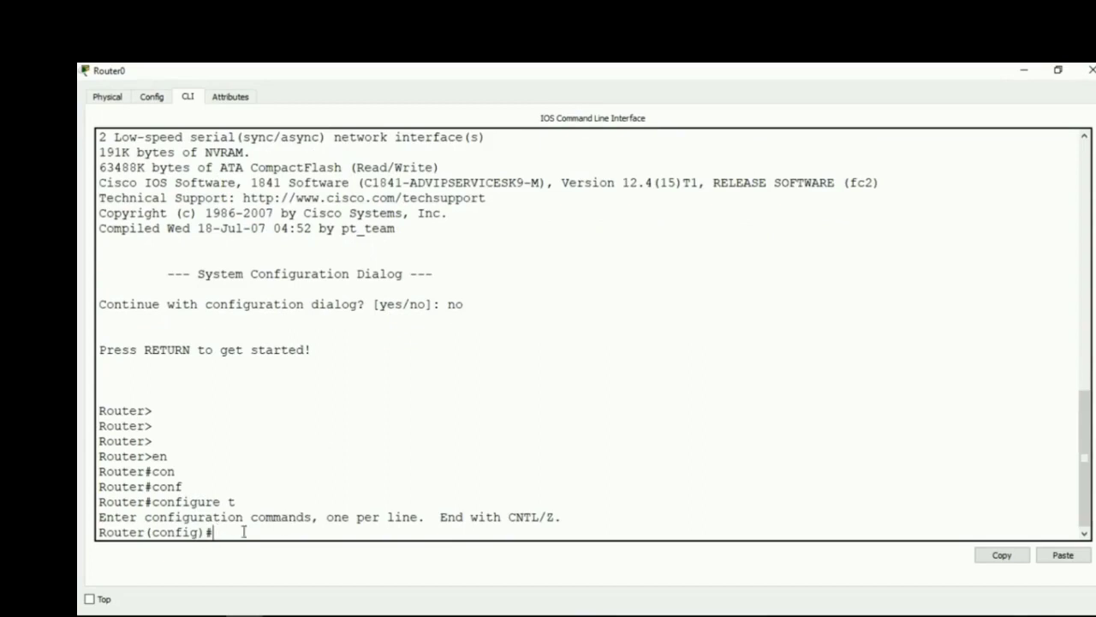
- Enter interface configuration mode for fa0/0 on Router0
text(int fa/o)
key(Return)
key(Return)
key(Up)
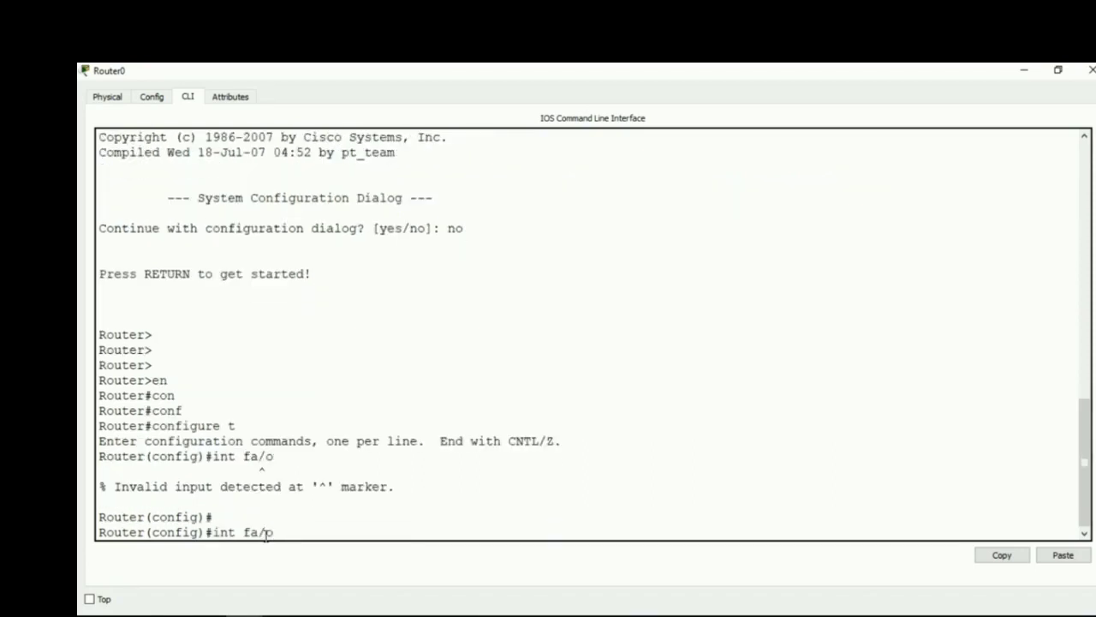
text(0)
key(Return)
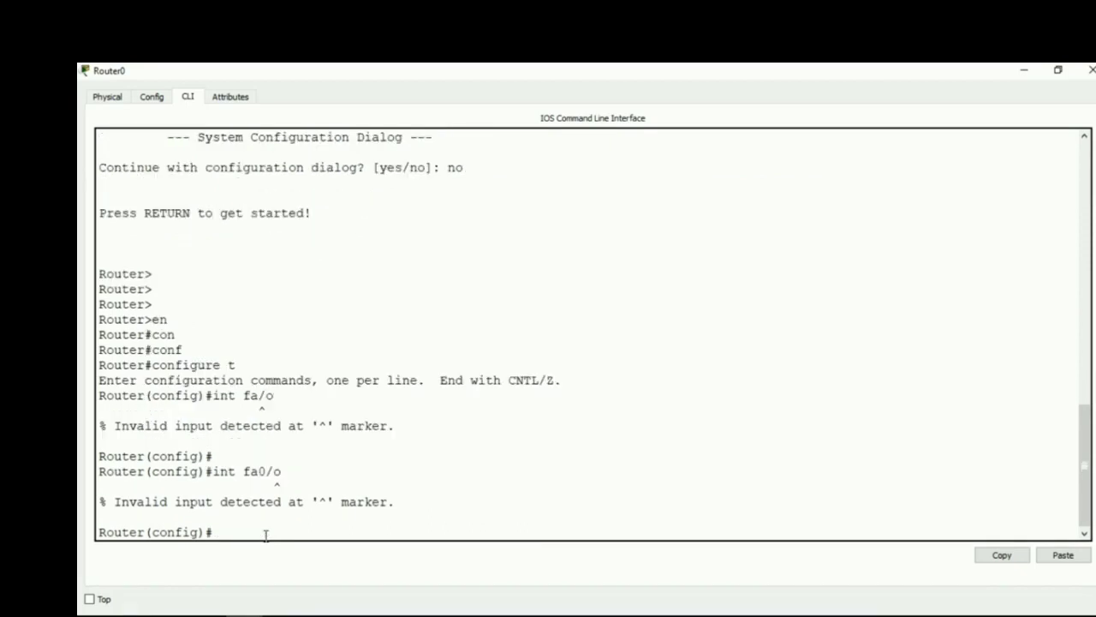
key(Up)
key(BackSpace)
text(0/0)
key(Return)
- Assign IP address 192.168.1.1 with subnet mask 255.255.255.0 to Router0's fa0/0 interface
text(ipa d)
key(Tab)
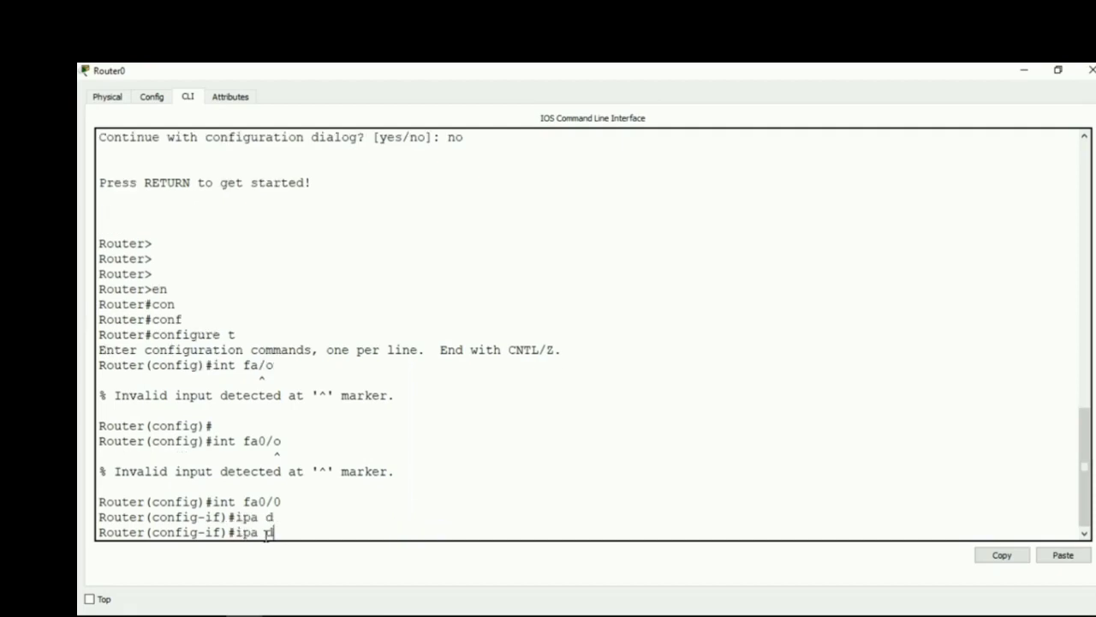
key(BackSpace)
key(BackSpace)
key(BackSpace)
text(ad)
key(Tab)
text(192.168.1.1 255.2)
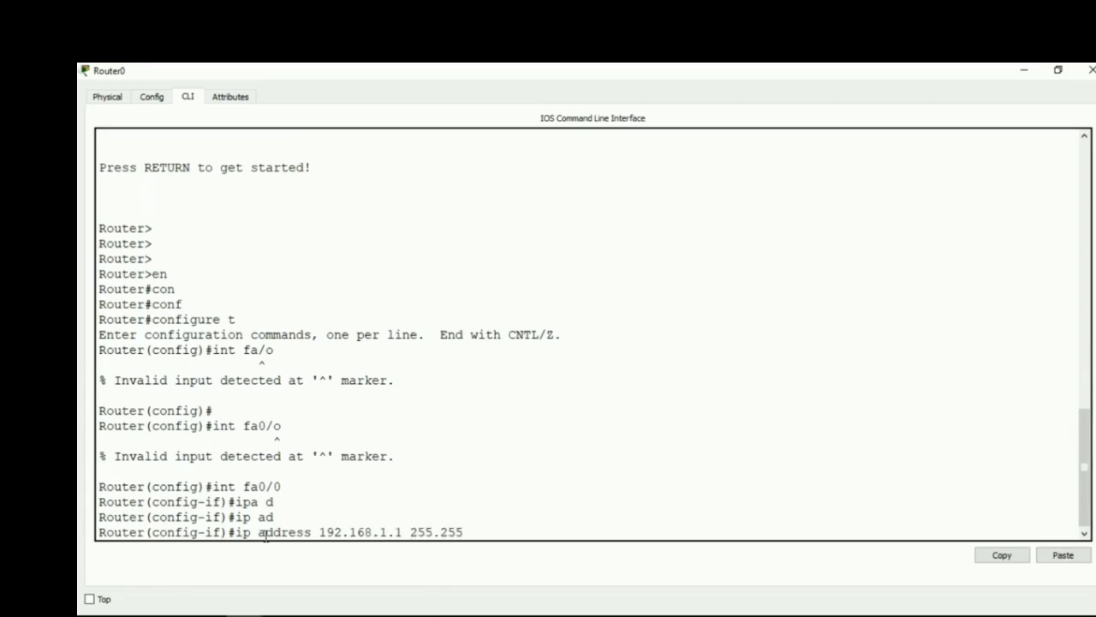
text(55.0)
key(Return)
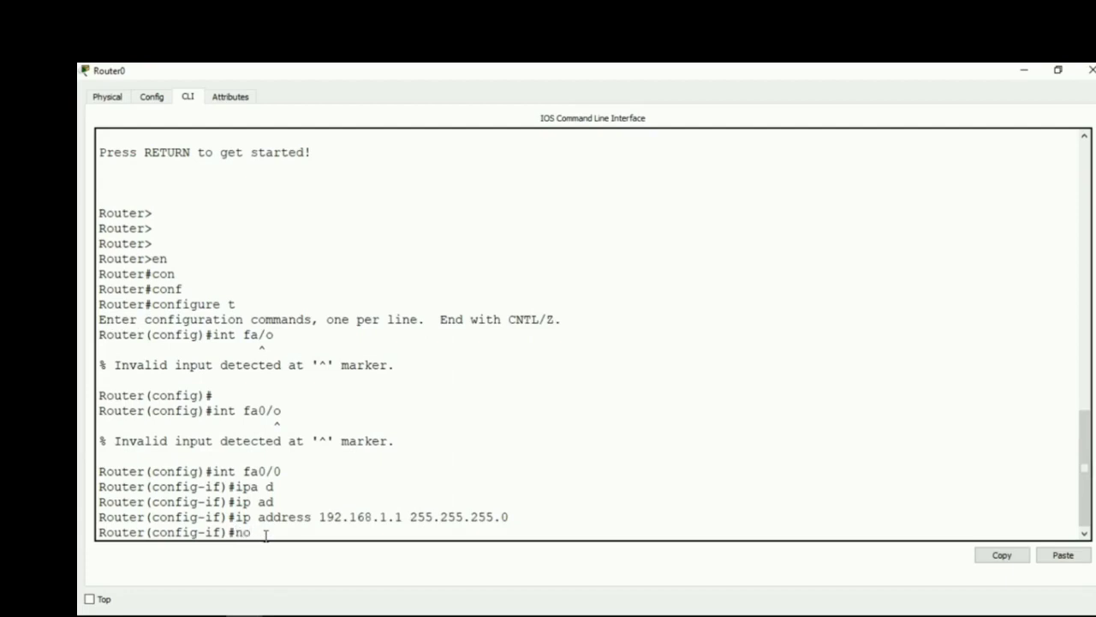
- Bring up Router0's fa0/0 interface with no sh and close the router's window
text(no sh)
key(Return)
key(Return)
key(Return)
key(Return)
key(Return)
key(Return)
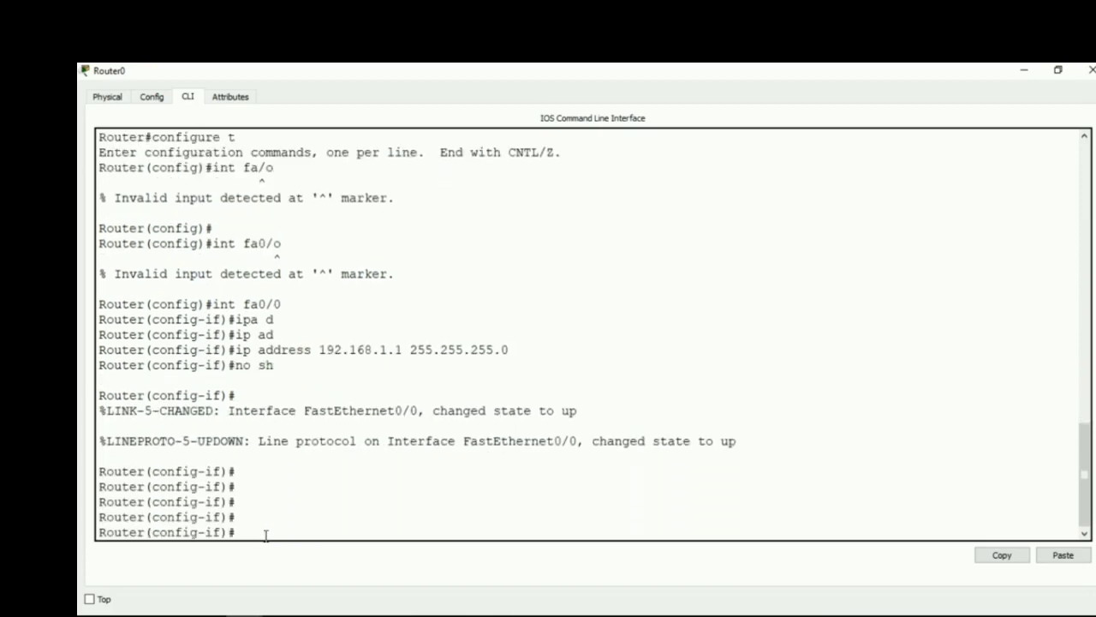
click(1091, 69)
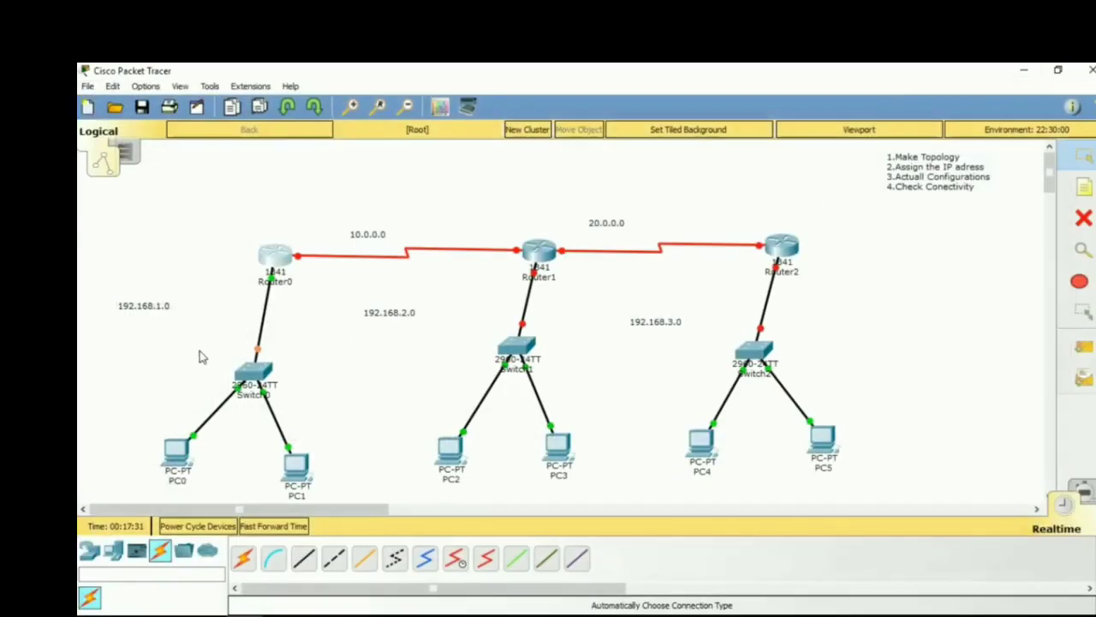
- Give PC0 the static IP address 192.168.1.2, subnet mask 255.255.255.0 and default gateway 192.168.1.1
click(179, 449)
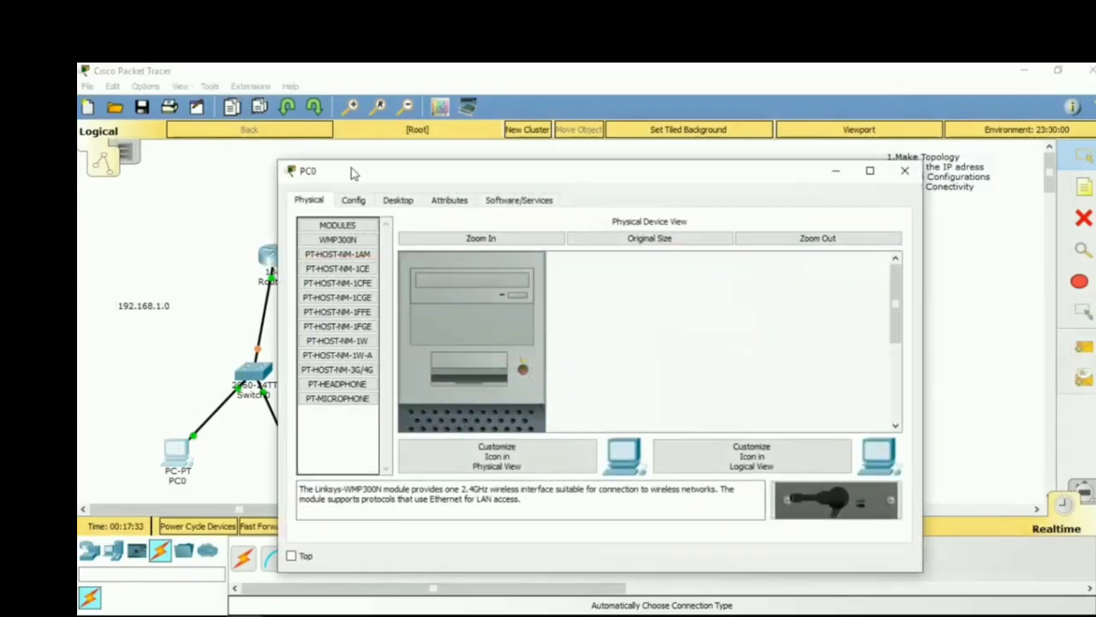
click(397, 199)
click(361, 248)
click(566, 286)
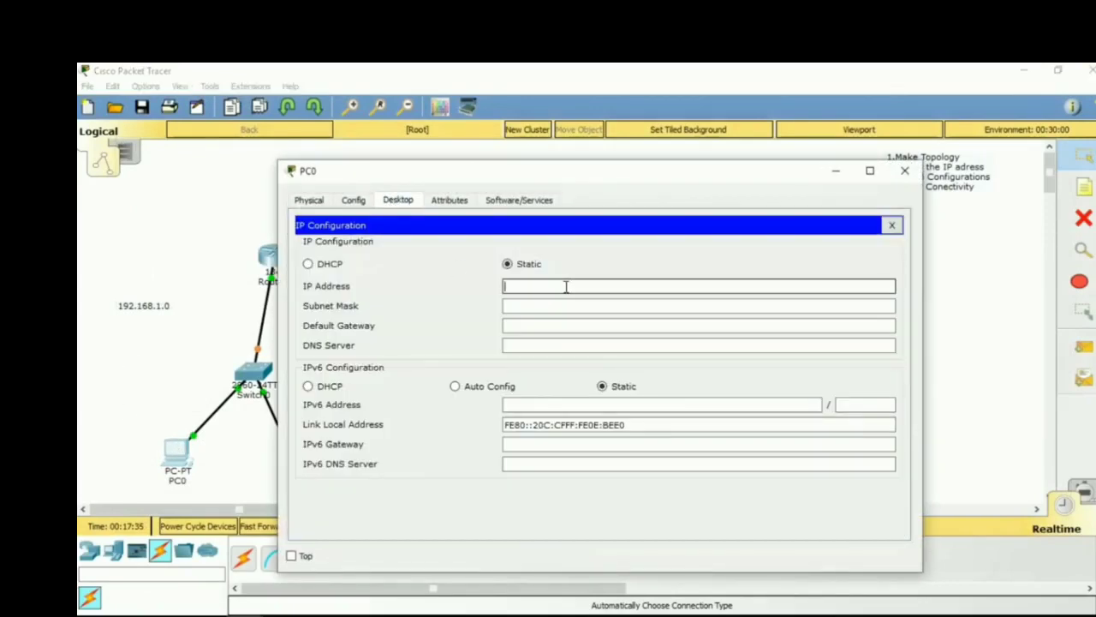
text(192.168.1.2)
key(Tab)
key(Tab)
text(192.168.1.)
click(904, 170)
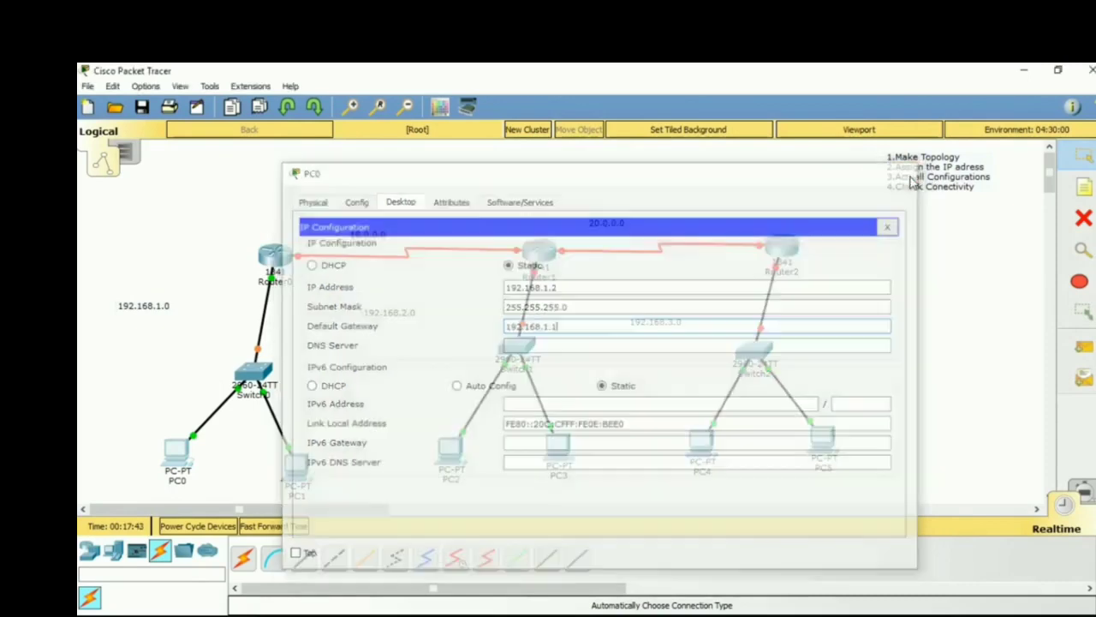
- Give PC1 the static IP address 192.168.1.3, subnet mask 255.255.255.0 and default gateway 192.168.1.1
click(305, 470)
click(396, 200)
click(358, 249)
click(585, 286)
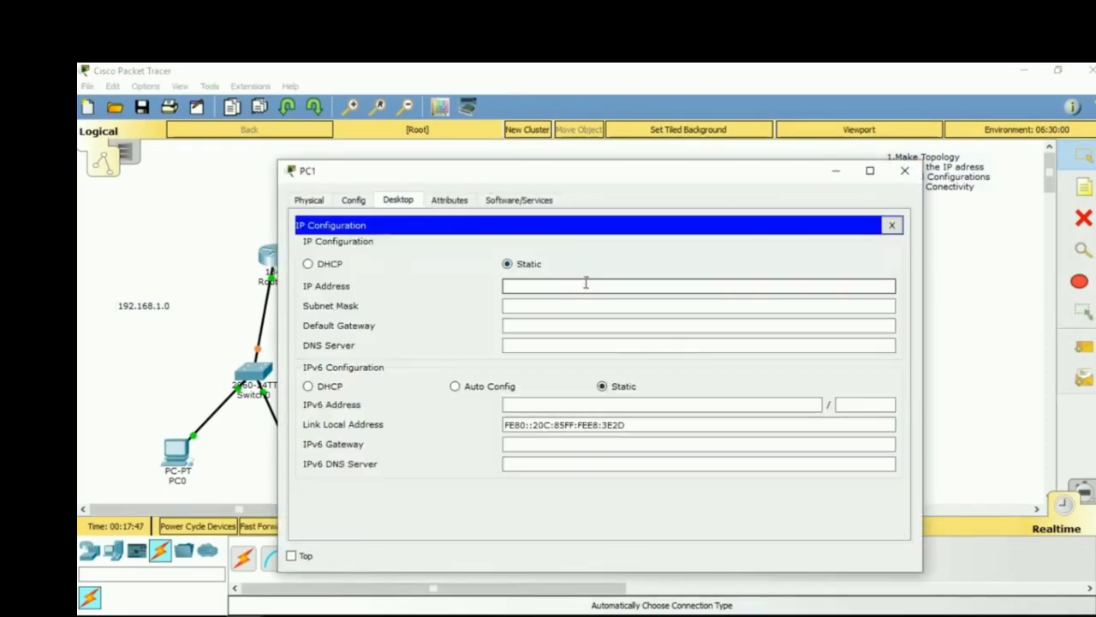
text(192.168.1.3)
key(Tab)
key(Tab)
text(192.168.1.1)
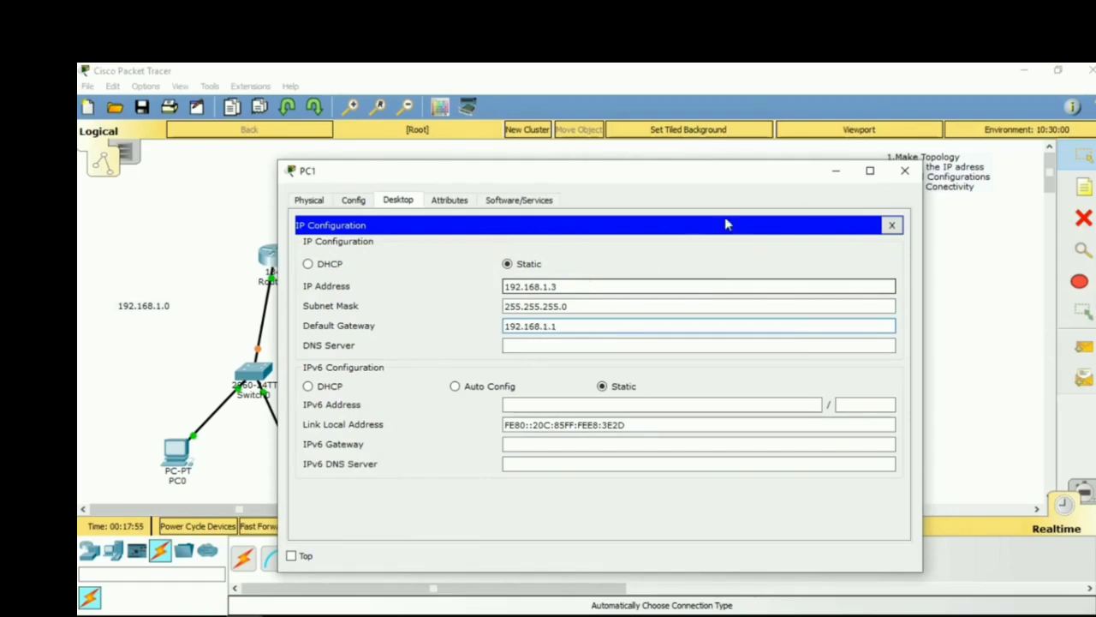
click(905, 171)
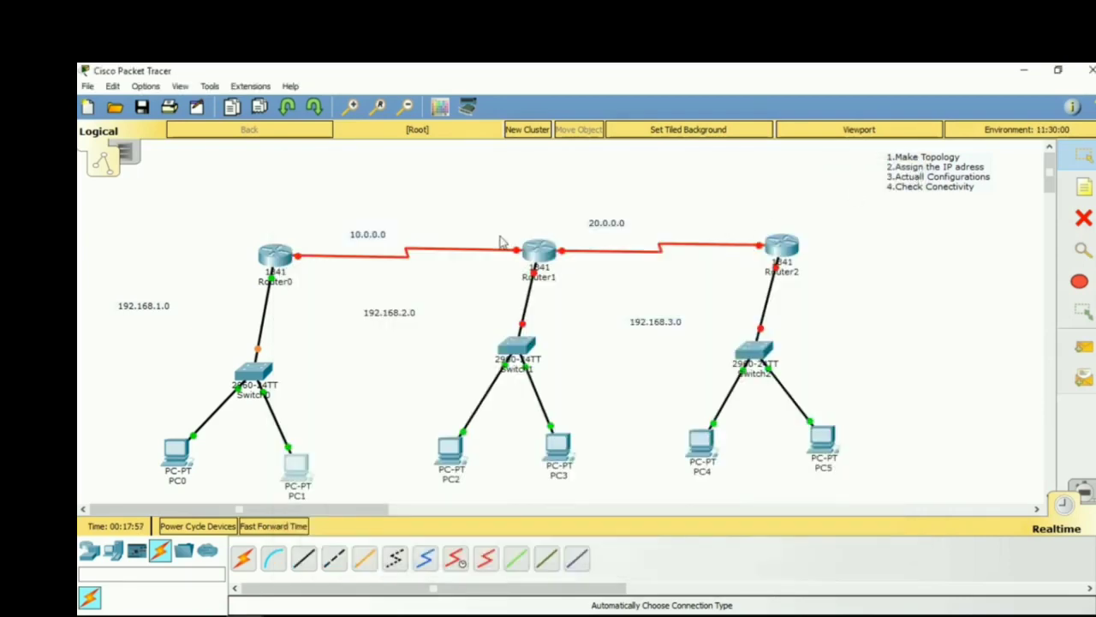
- Open Router1's command-line interface, decline the initial configuration dialog and enter privileged EXEC mode
mouse_move(538, 262)
click(536, 270)
click(508, 200)
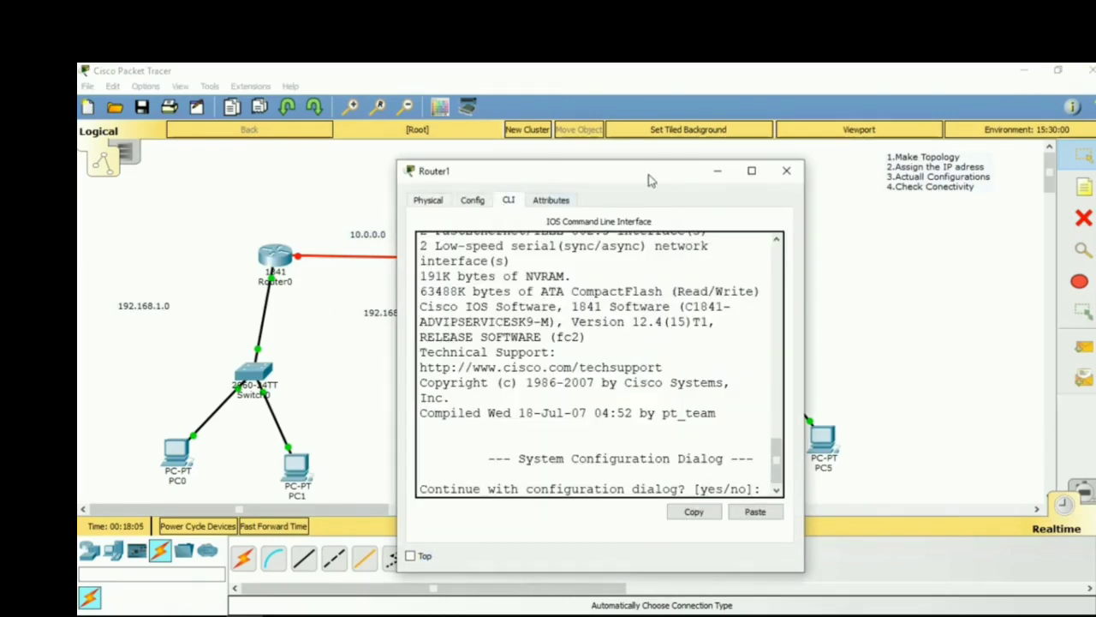
text(no)
key(Return)
key(Return)
key(Return)
key(Return)
key(Return)
text(en)
key(Tab)
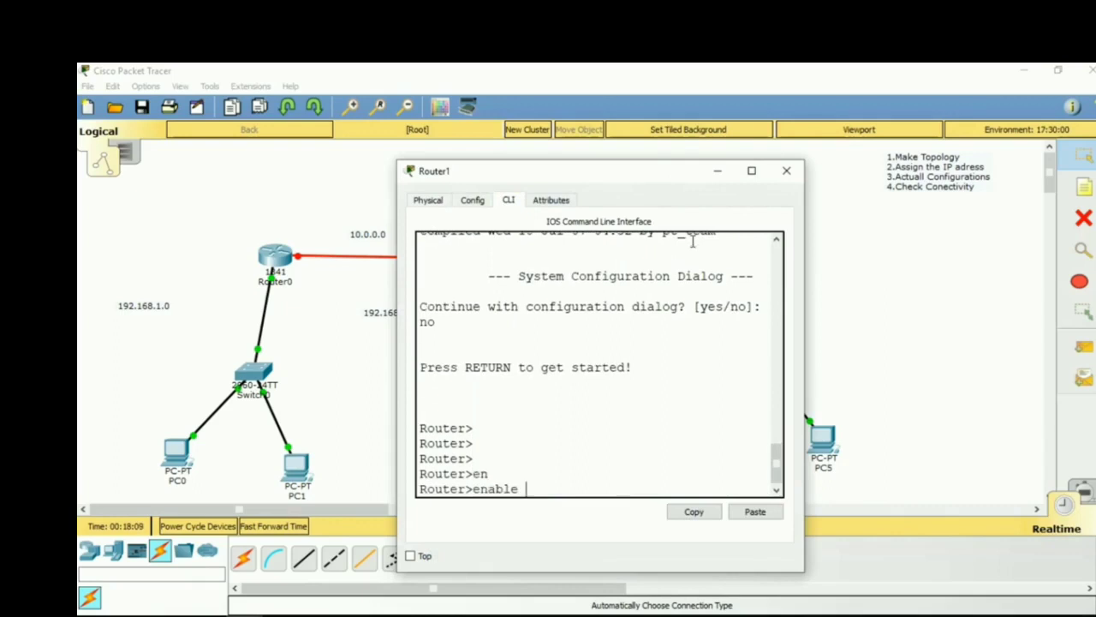
key(Return)
- Enter global configuration mode on Router1 with configure terminal
text(con)
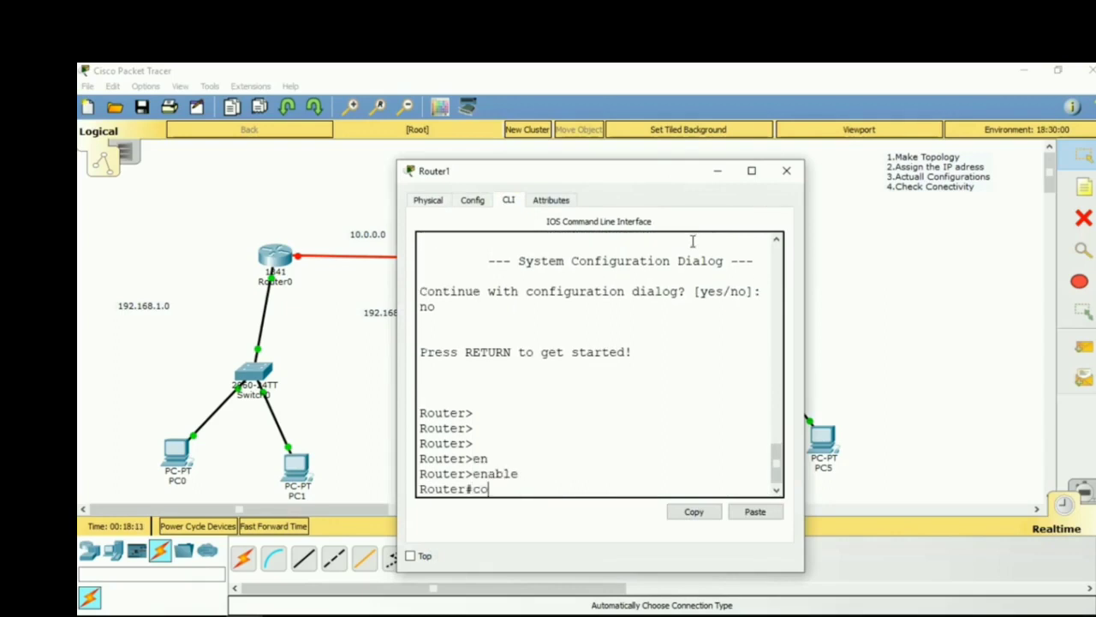
key(Tab)
text(f)
key(Tab)
text(t)
key(Tab)
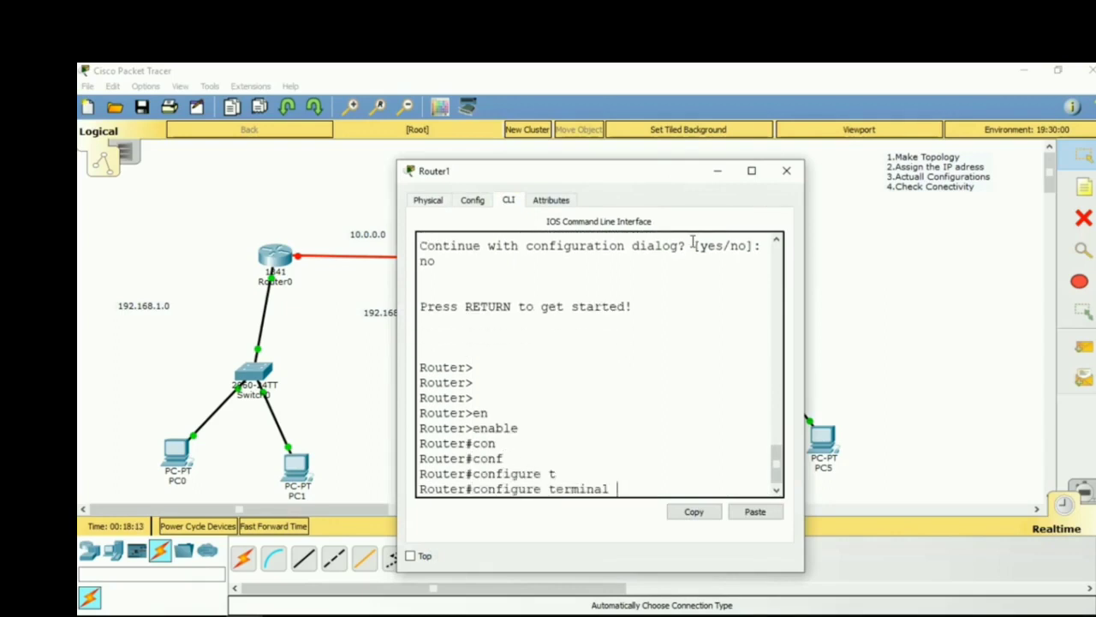
key(Return)
key(Return)
key(Return)
key(Return)
key(Return)
key(Return)
- Assign IP address 192.168.2.1 with subnet mask 255.255.255.0 to Router1's fa0/0 interface
text(int)
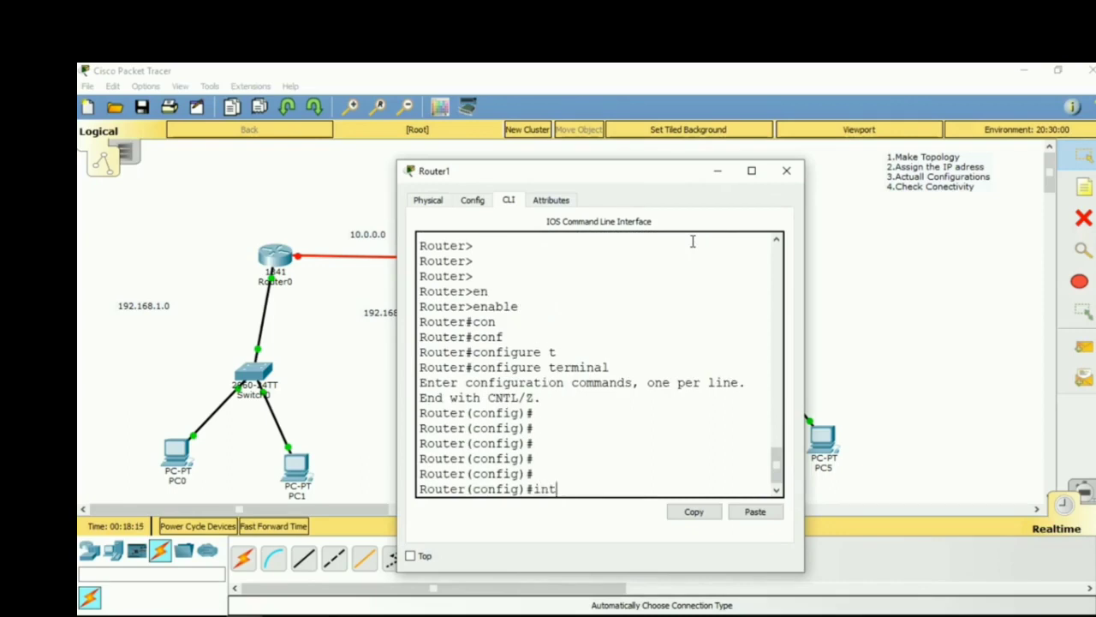
text( fa0/0)
key(Return)
key(Return)
key(Return)
text(ip ad)
key(Tab)
text(192.168.2.1 2)
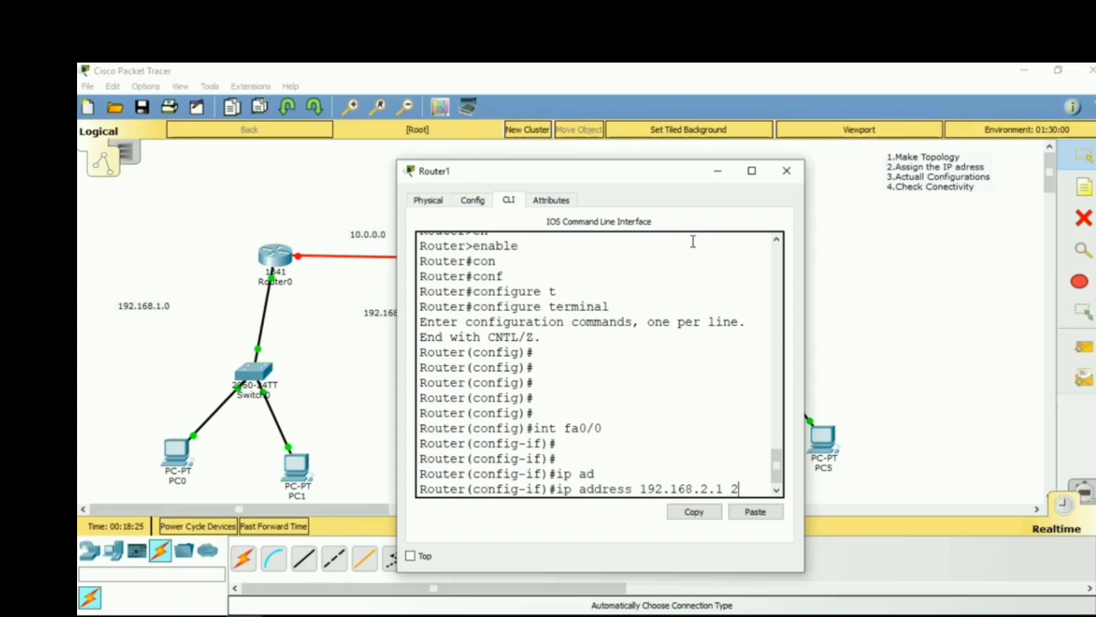
text(55.255.255.0)
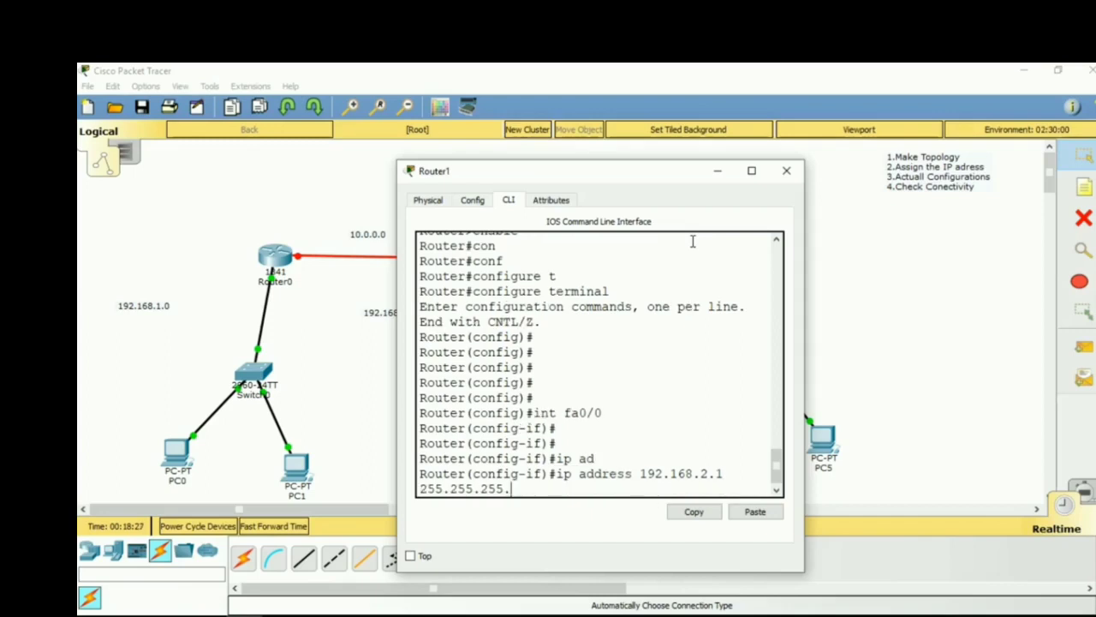
key(Return)
- Bring up Router1's fa0/0 interface with no sh and close the router's window
text(no sh)
key(Return)
key(Return)
key(Return)
key(Return)
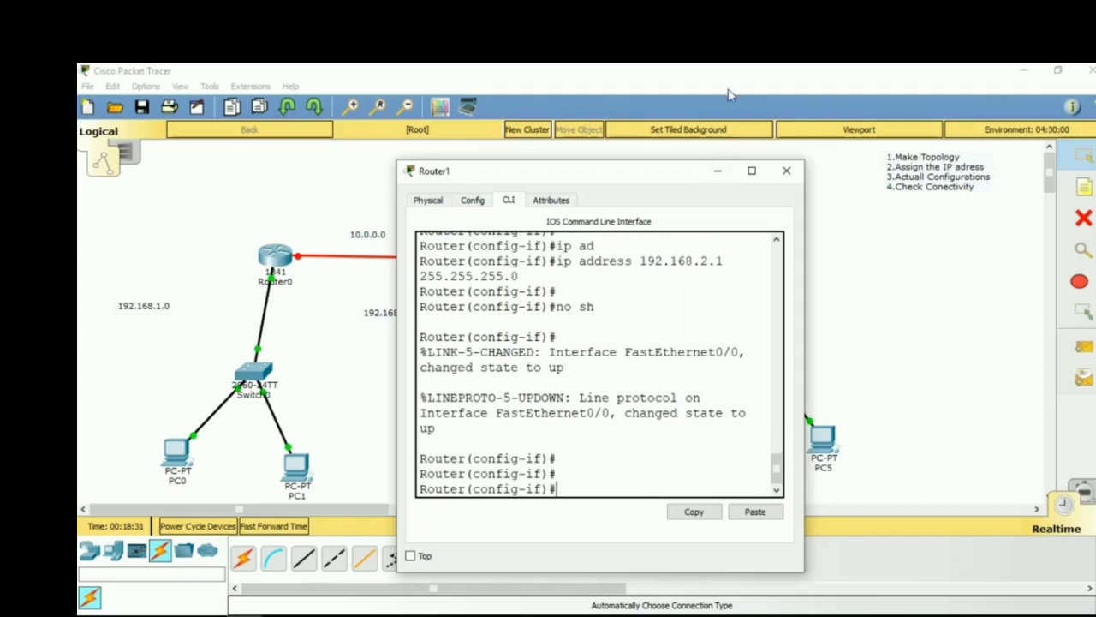
click(787, 171)
- Give PC2 the static IP address 192.168.2.2, subnet mask 255.255.255.0 and default gateway 192.168.2.1
click(441, 460)
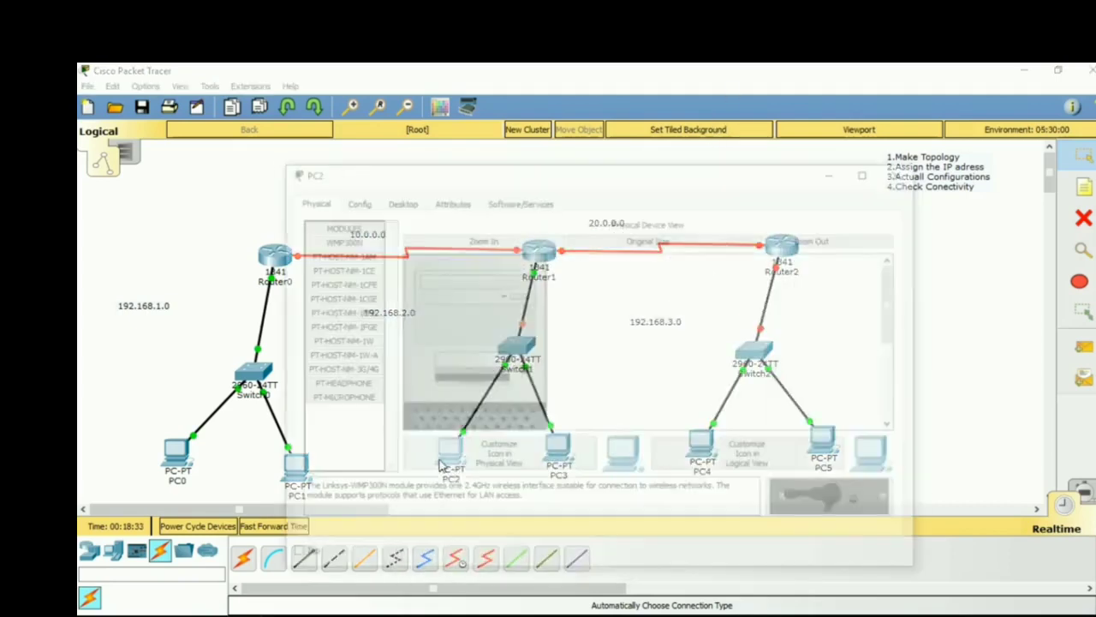
click(396, 202)
click(351, 272)
click(570, 285)
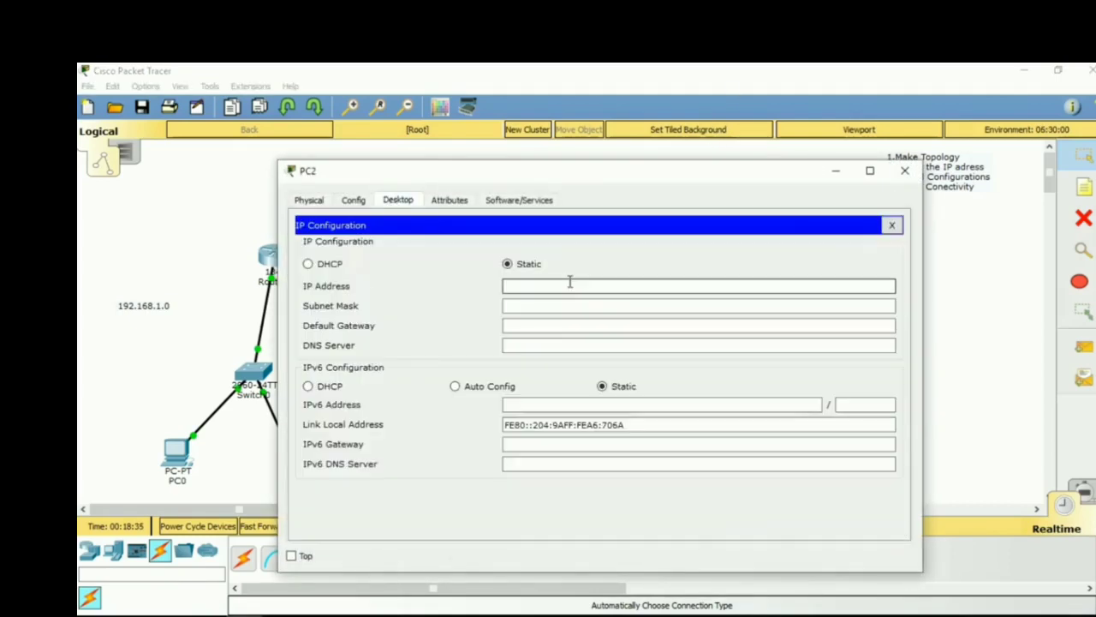
text(192.168.2.2)
key(Tab)
key(Tab)
text(192.168)
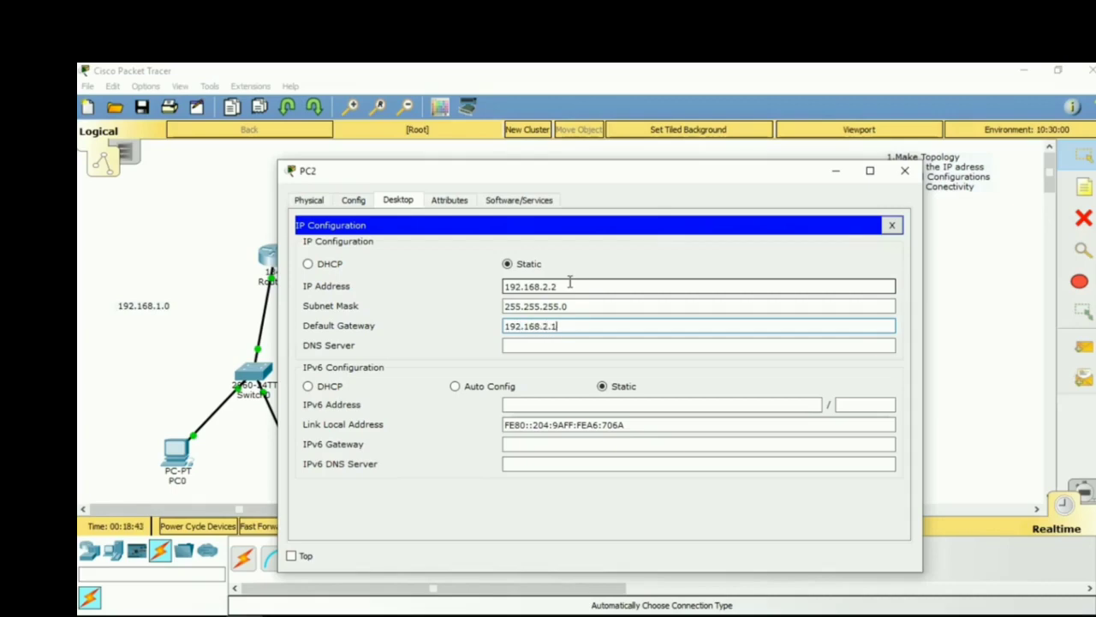
click(904, 170)
- Give PC3 the static IP address 192.168.2.3, subnet mask 255.255.255.0 and Router1's fa0/0 address as default gateway
click(558, 454)
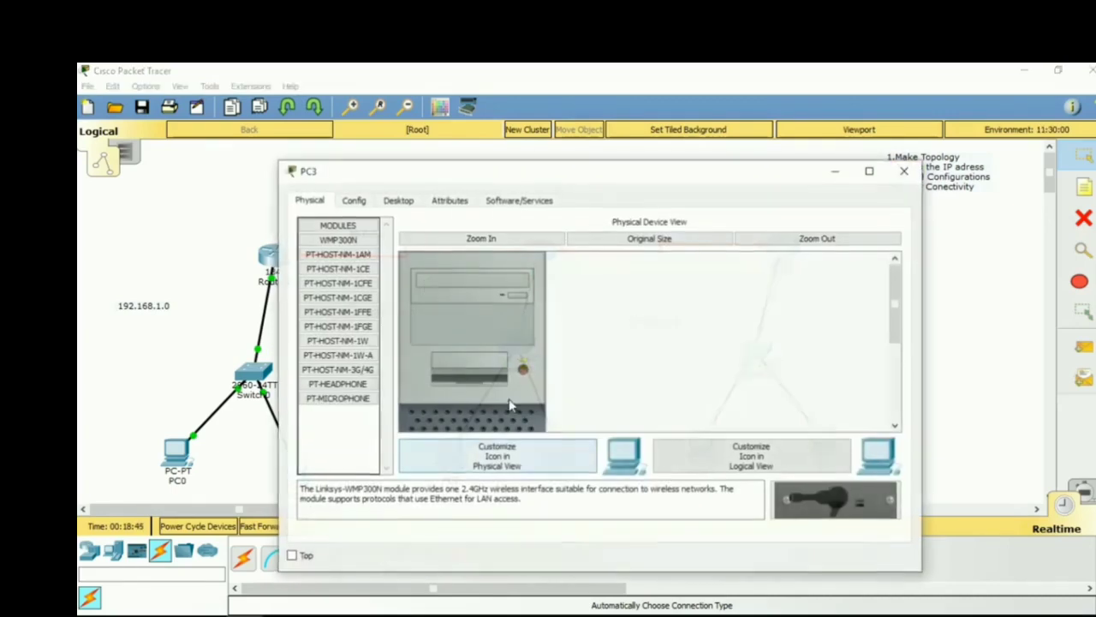
click(398, 200)
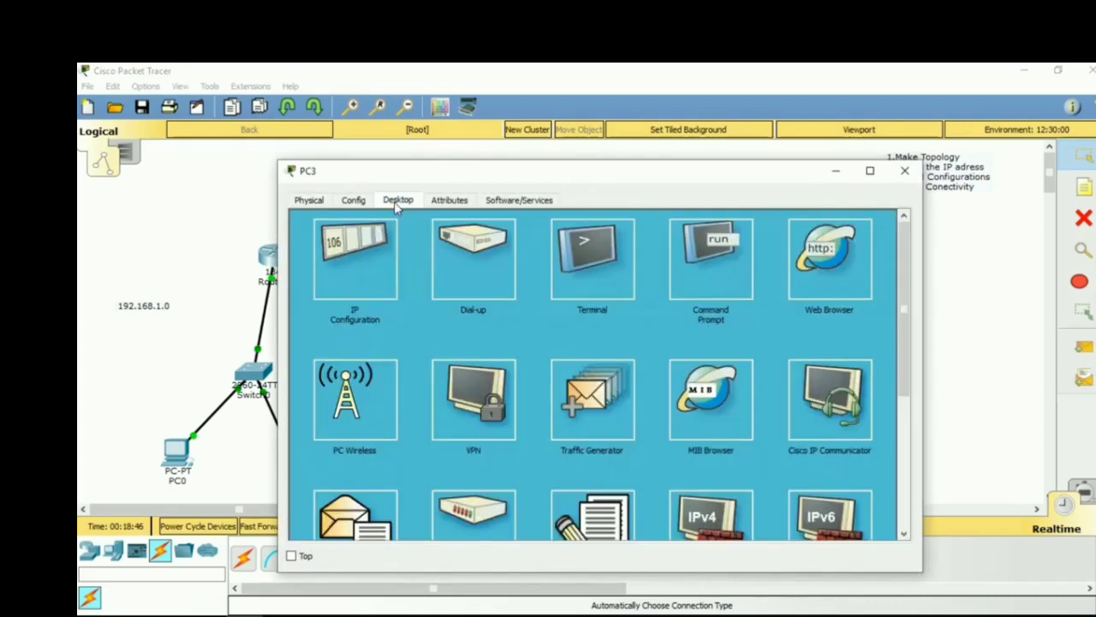
click(355, 275)
click(568, 292)
text(192.168.)
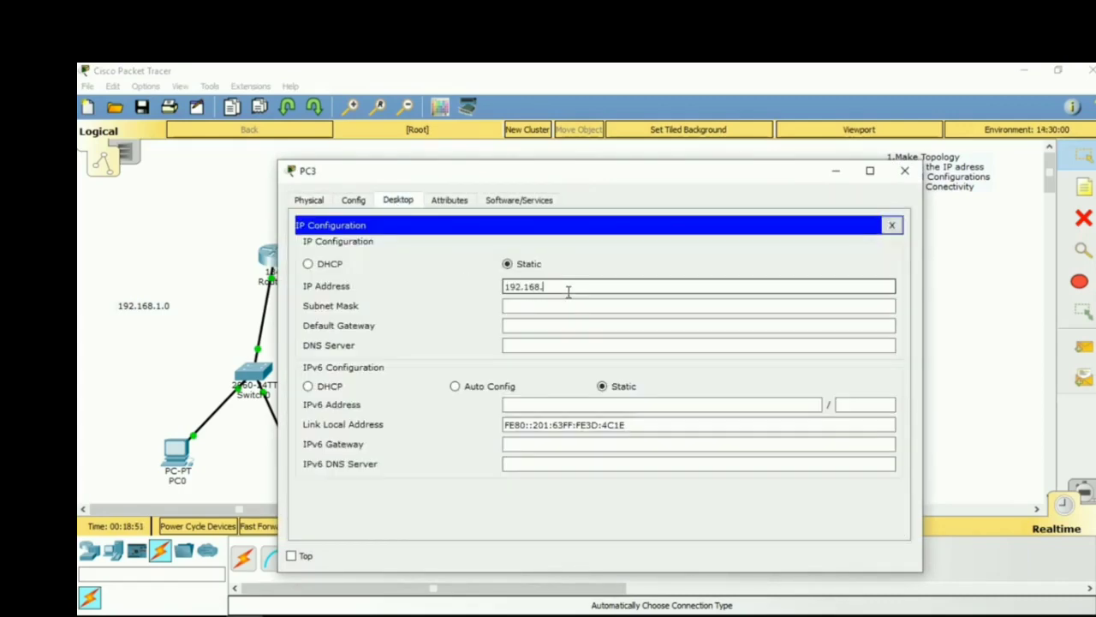
text(2.3)
key(Tab)
key(Tab)
text(192.168.2)
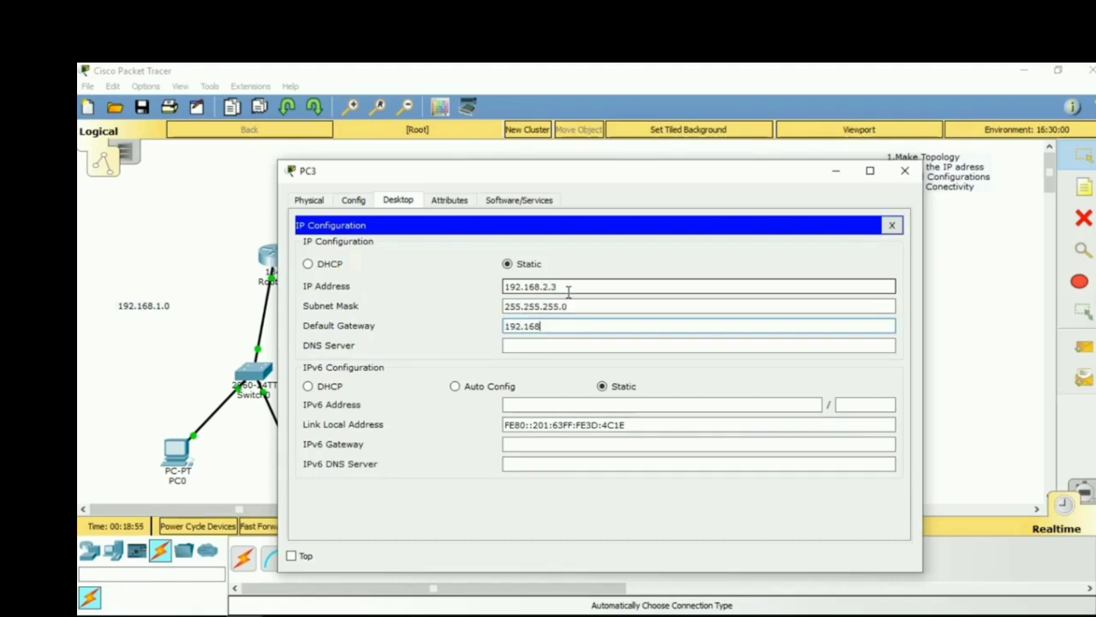
click(905, 171)
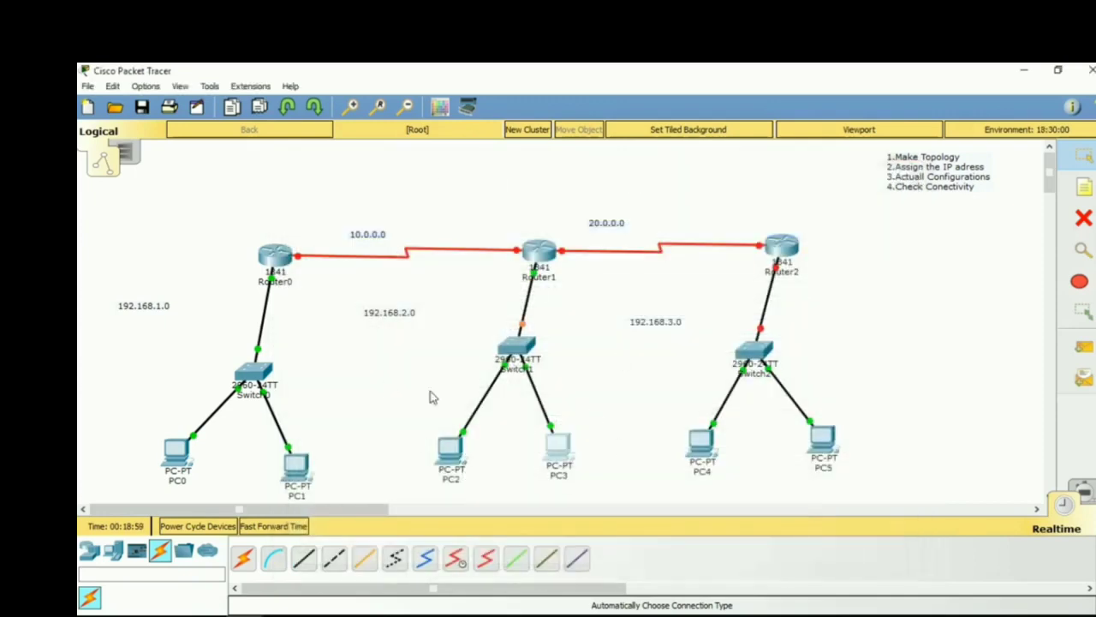
- Open Router2's command line and decline the initial configuration dialog with no
click(781, 247)
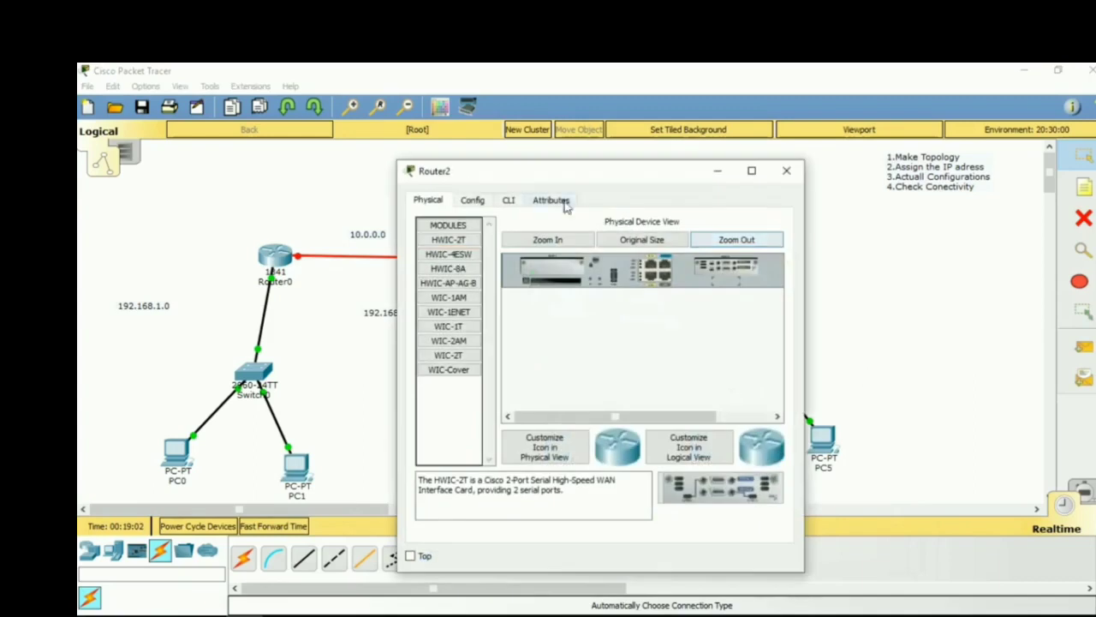
click(509, 199)
text(no)
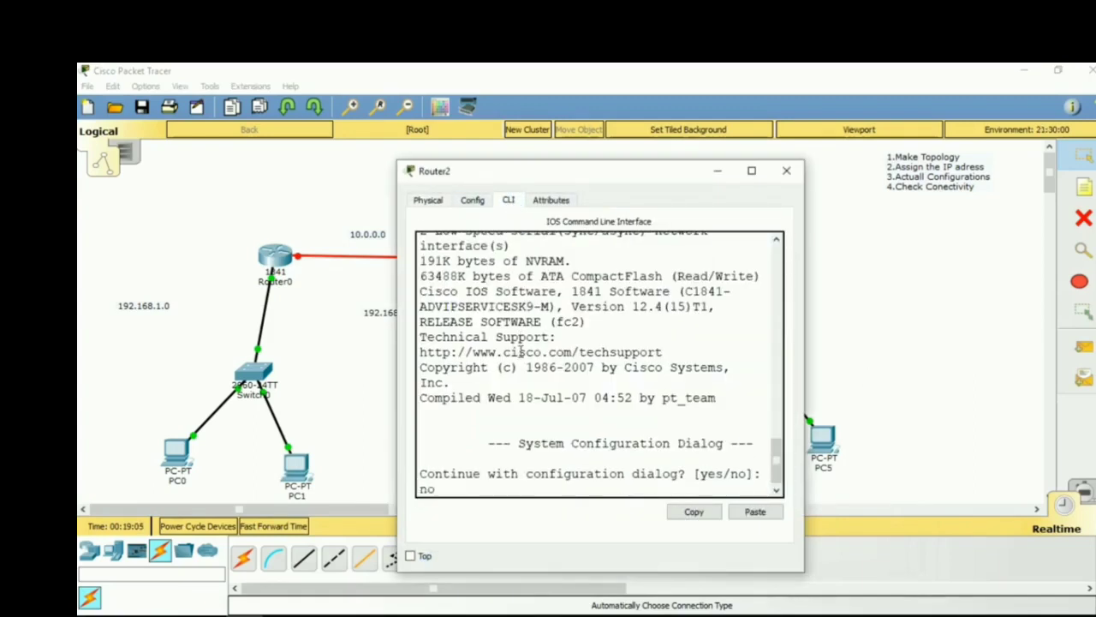
key(Return)
key(Return)
key(Return)
key(Return)
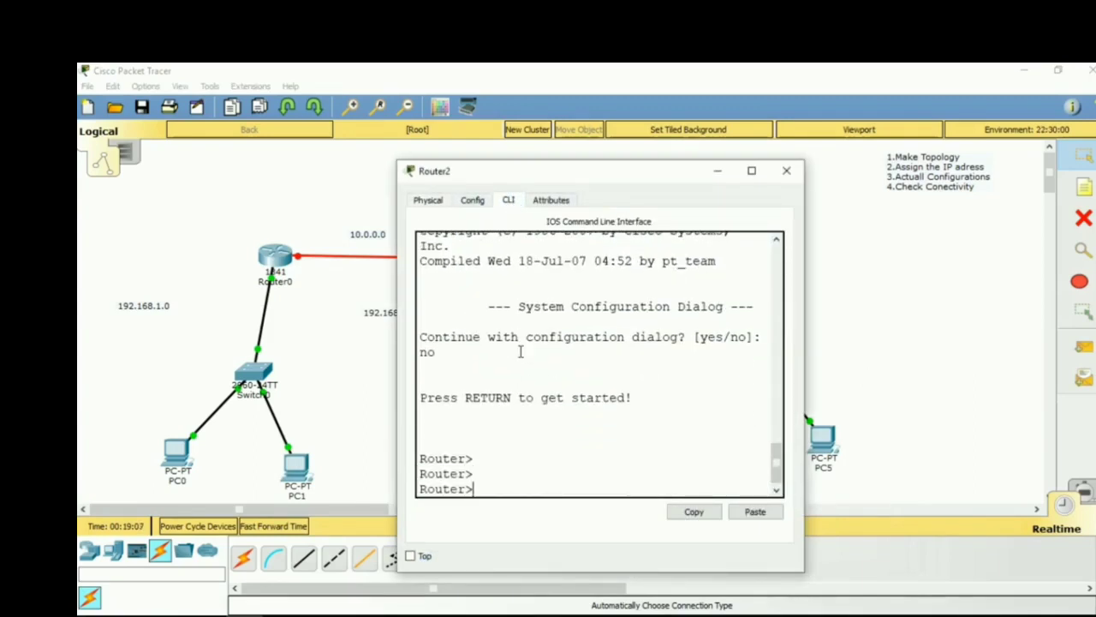
- Enter privileged mode on Router2 with en and switch to global configuration with configure terminal
text(en)
key(Return)
key(Return)
key(Return)
text(con t)
key(Return)
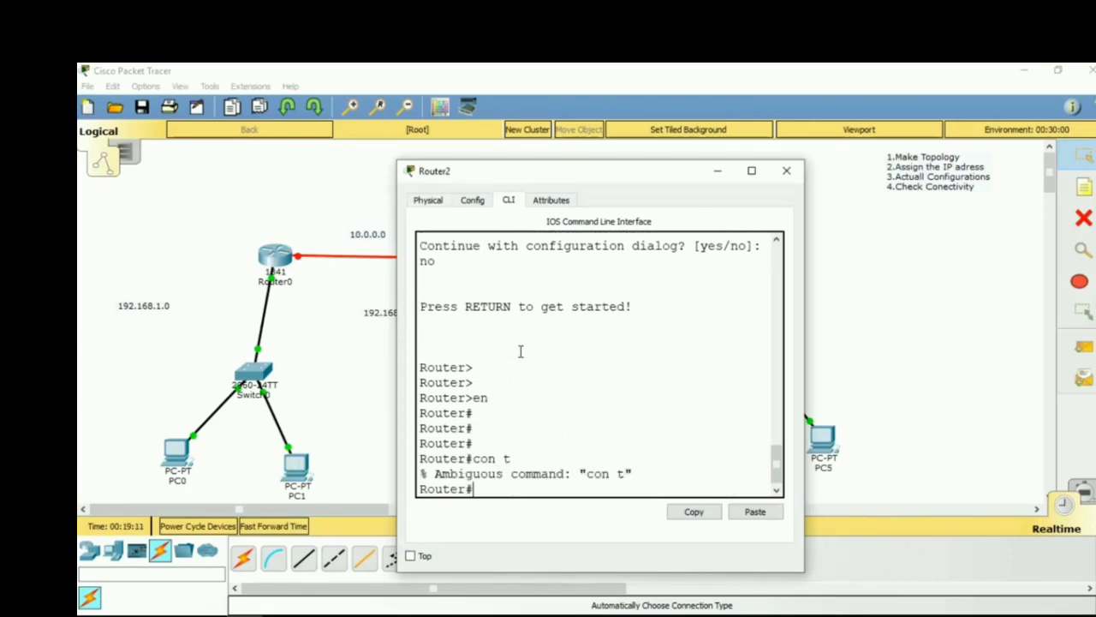
text(conf)
key(Tab)
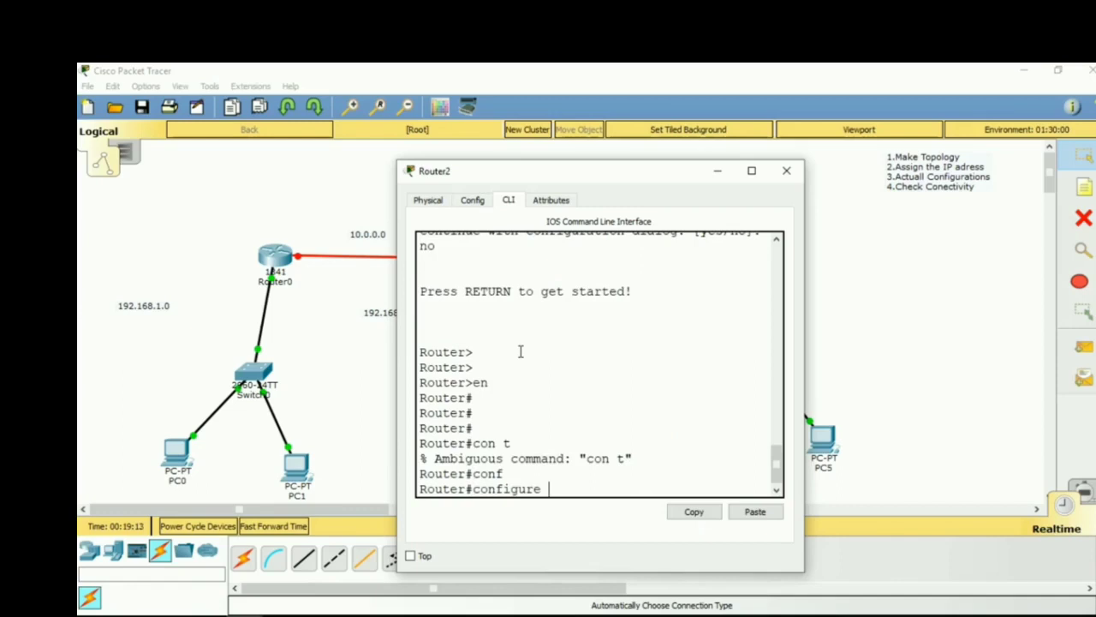
text(t)
key(Tab)
key(Return)
key(Return)
- Assign IP address 192.168.3.1 with subnet mask 255.255.255.0 to Router2's fa0/0 interface
text(int)
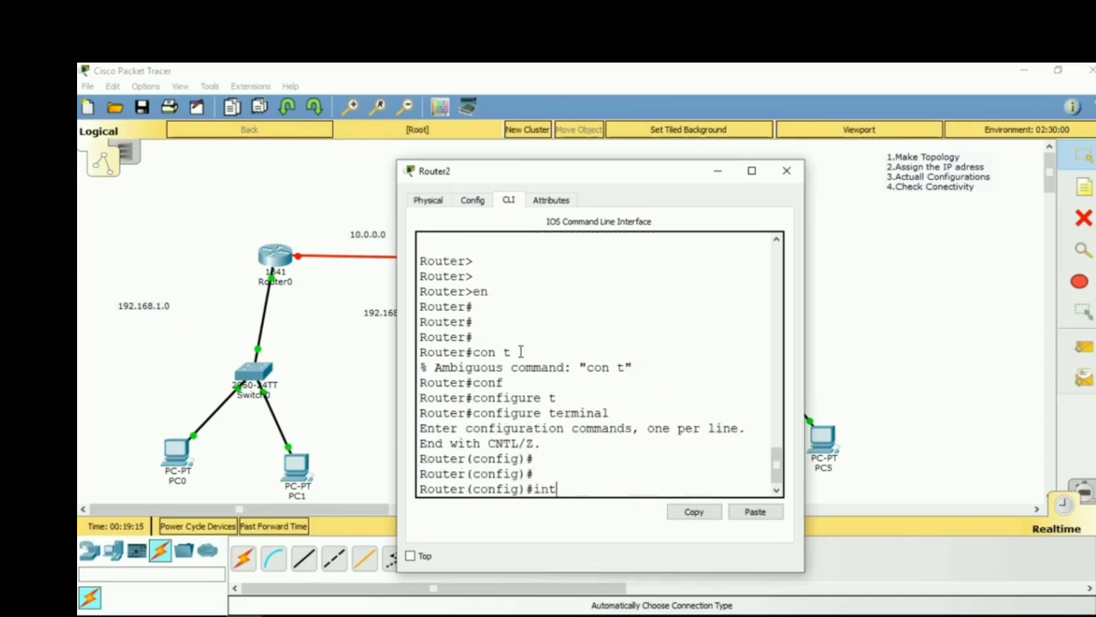
text( af0)
key(BackSpace)
key(BackSpace)
key(BackSpace)
text(fa0/0)
key(Return)
key(Return)
key(Return)
text(ip ad)
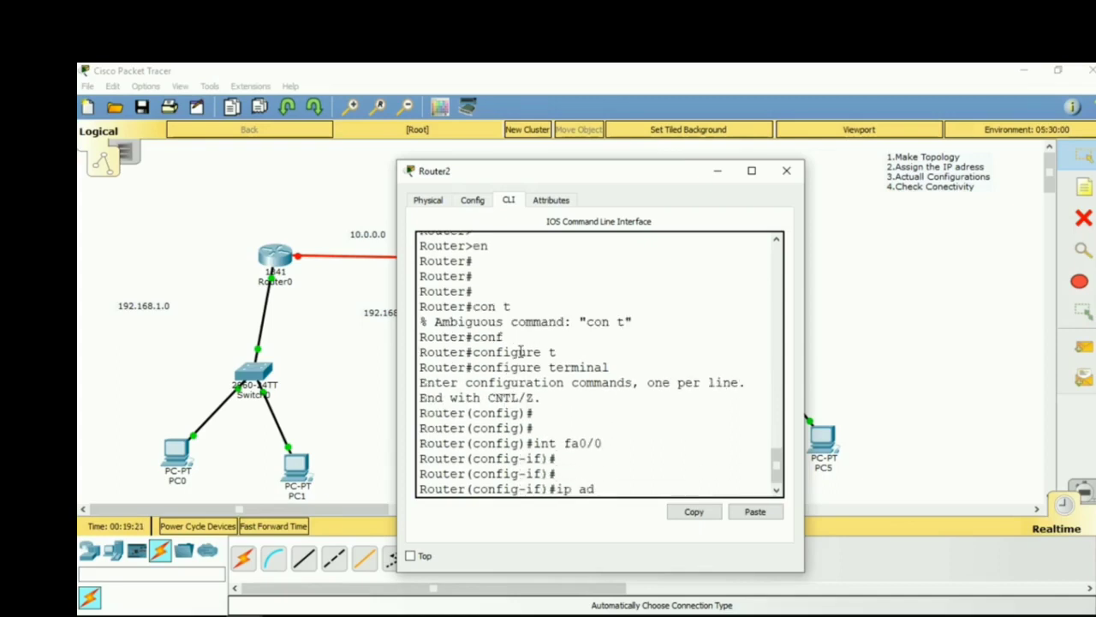
key(Tab)
text(192.16)
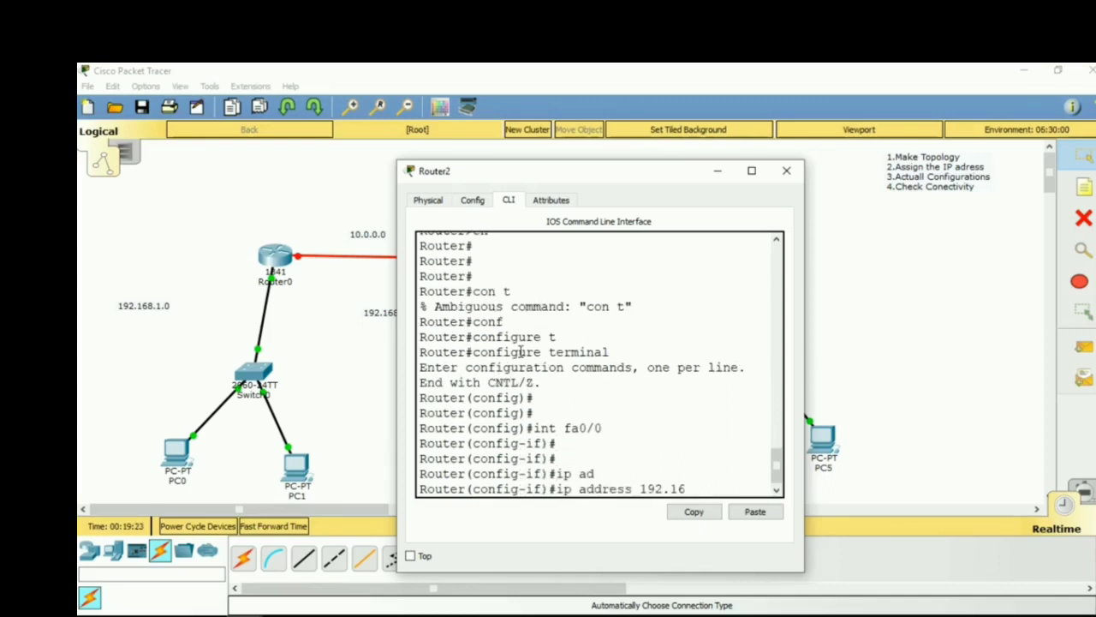
text(8.3.1 255.255.255.0)
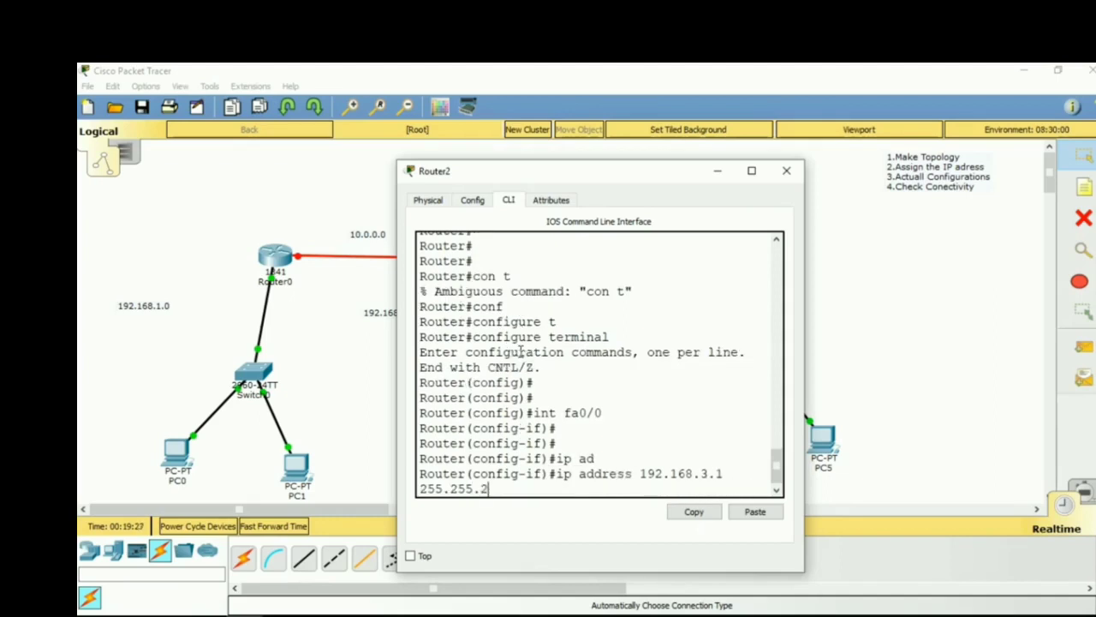
key(Return)
key(Return)
key(Return)
- Bring up Router2's fa0/0 interface with no sh and close the router's window
text(no sh)
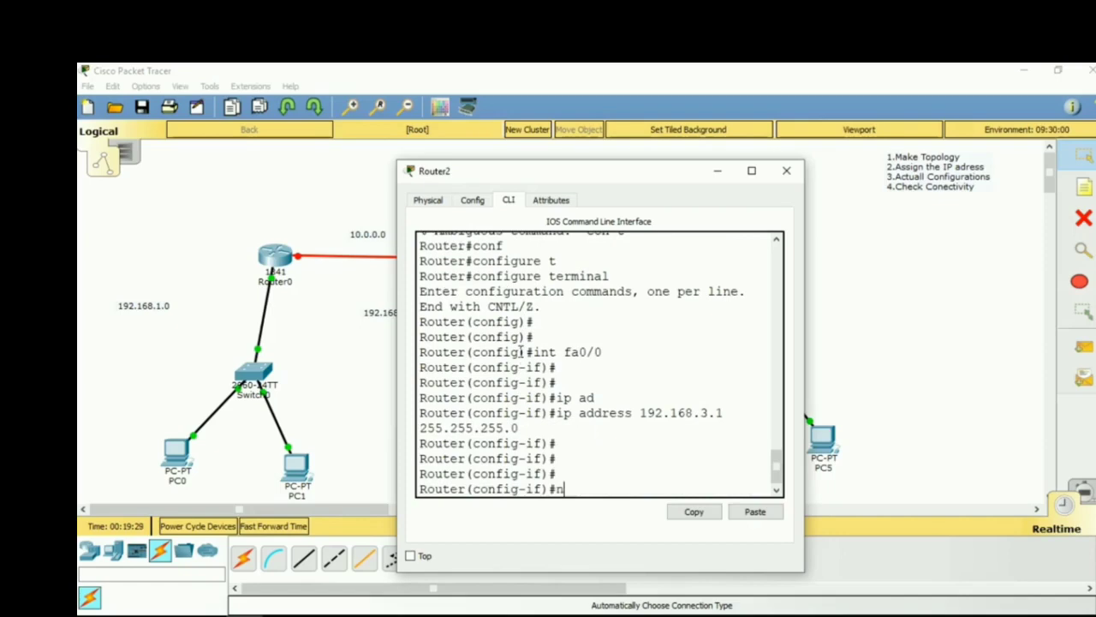
key(Return)
key(Return)
key(Return)
key(Return)
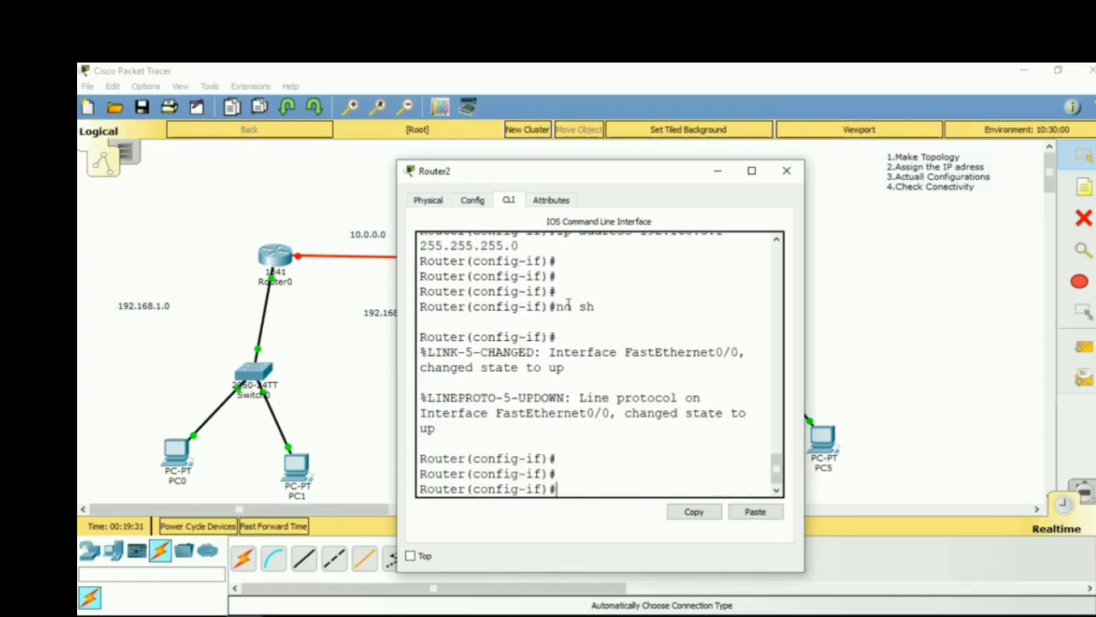
click(786, 171)
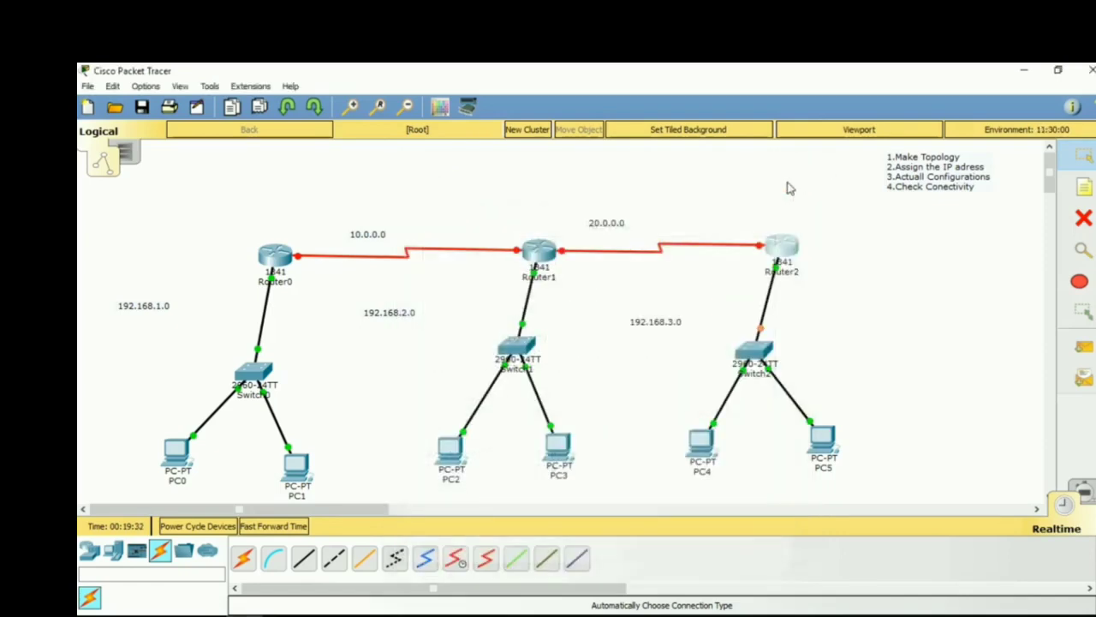
- Give PC4 the static IP address 192.168.3.2, subnet mask 255.255.255.0 and default gateway 192.168.3.1
click(700, 442)
click(414, 202)
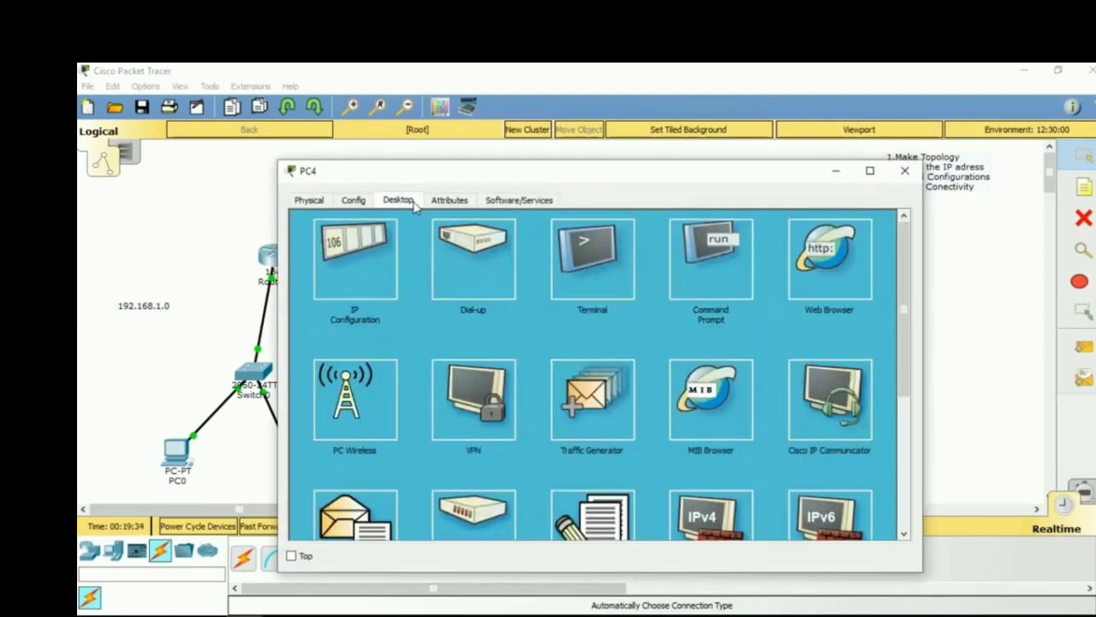
click(372, 252)
text(192.168.8.2)
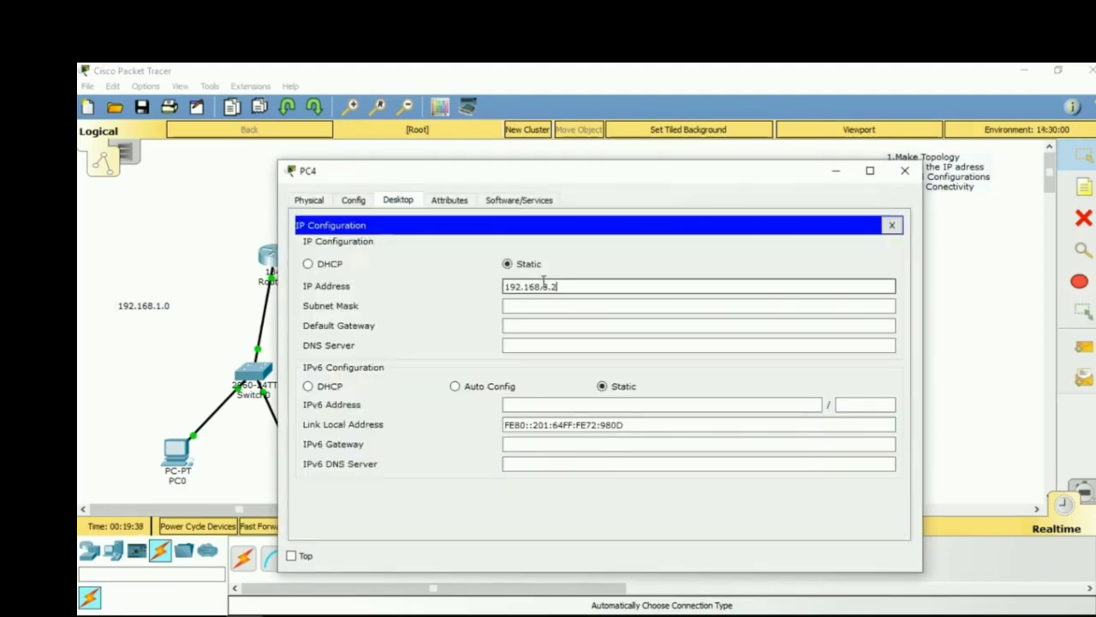
key(Tab)
key(Tab)
text(19)
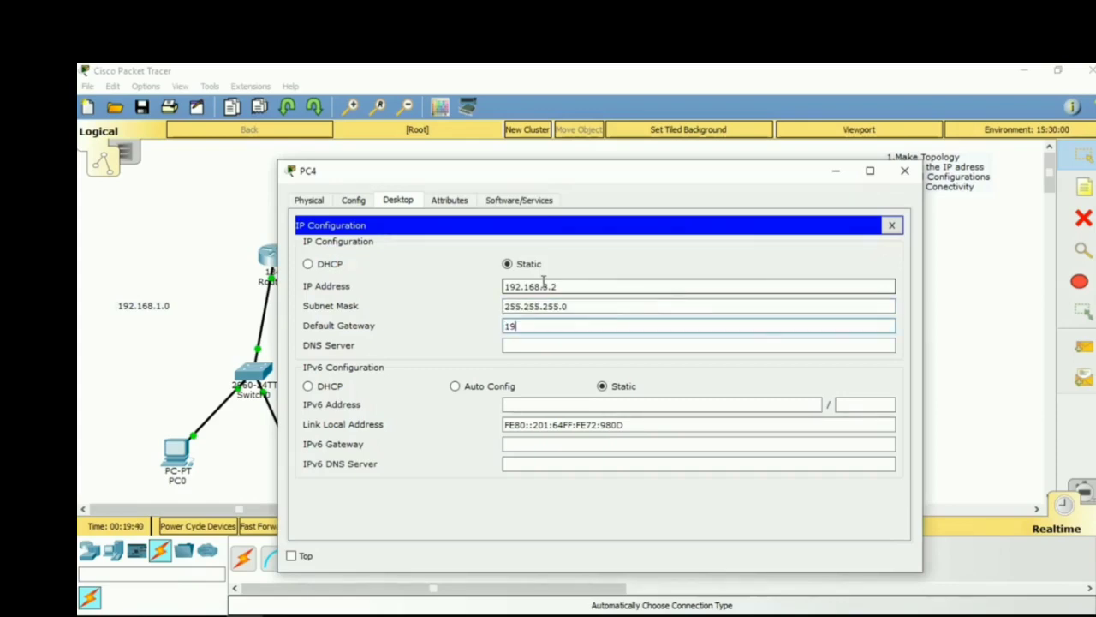
text(2.168.3.1)
click(905, 171)
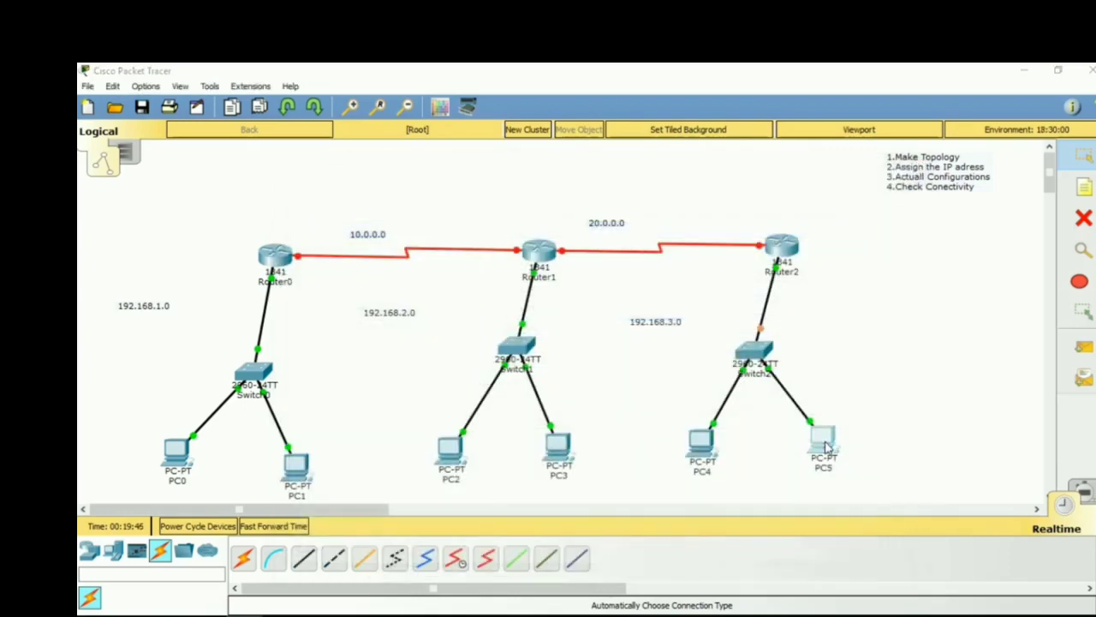
- Give PC5 the static IP address 192.168.3.3, the default subnet mask and default gateway 192.168.3.1
click(826, 446)
click(395, 202)
click(351, 269)
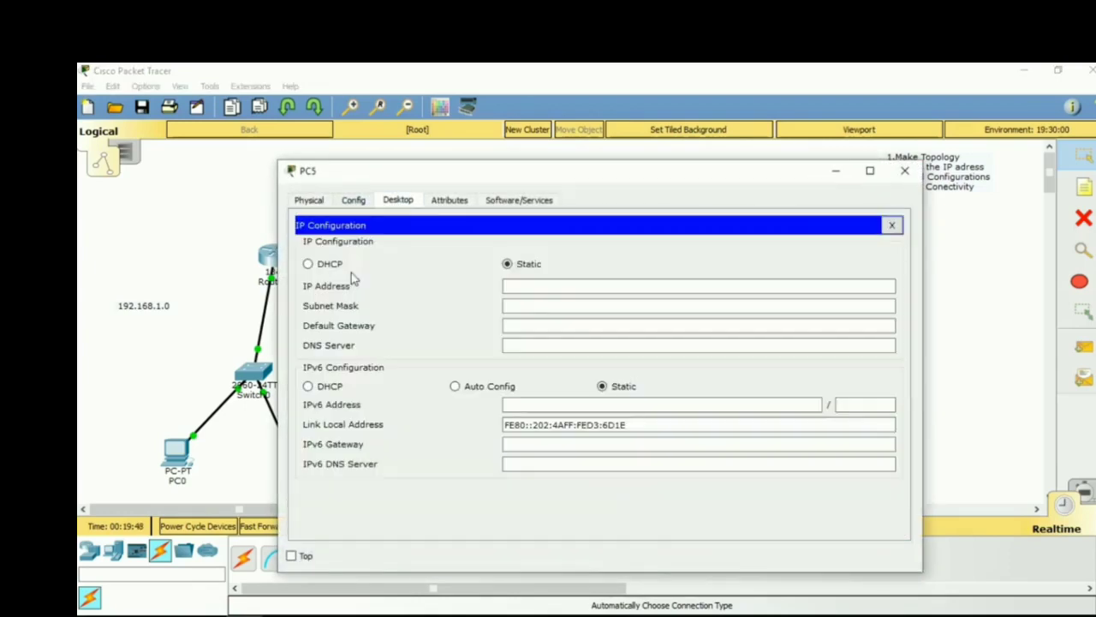
click(591, 283)
text(192.168.3.3)
key(Tab)
key(Tab)
text(192.168.3.1)
click(905, 171)
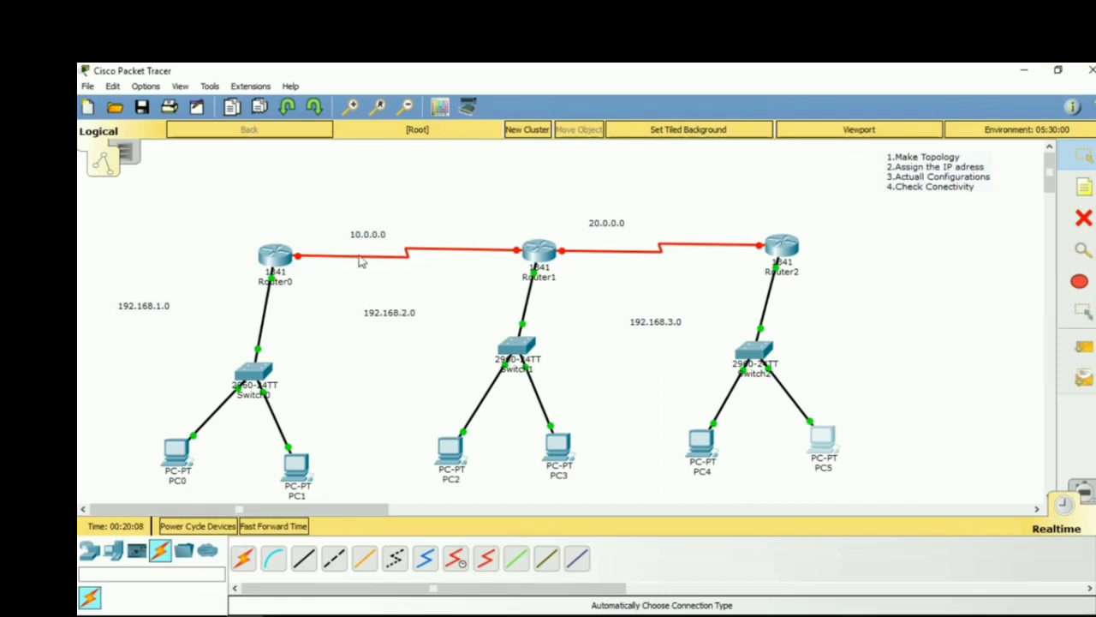
- Assign IP address 10.0.0.1 with subnet mask 255.0.0.0 to Router0's se0/0/0 interface
click(287, 254)
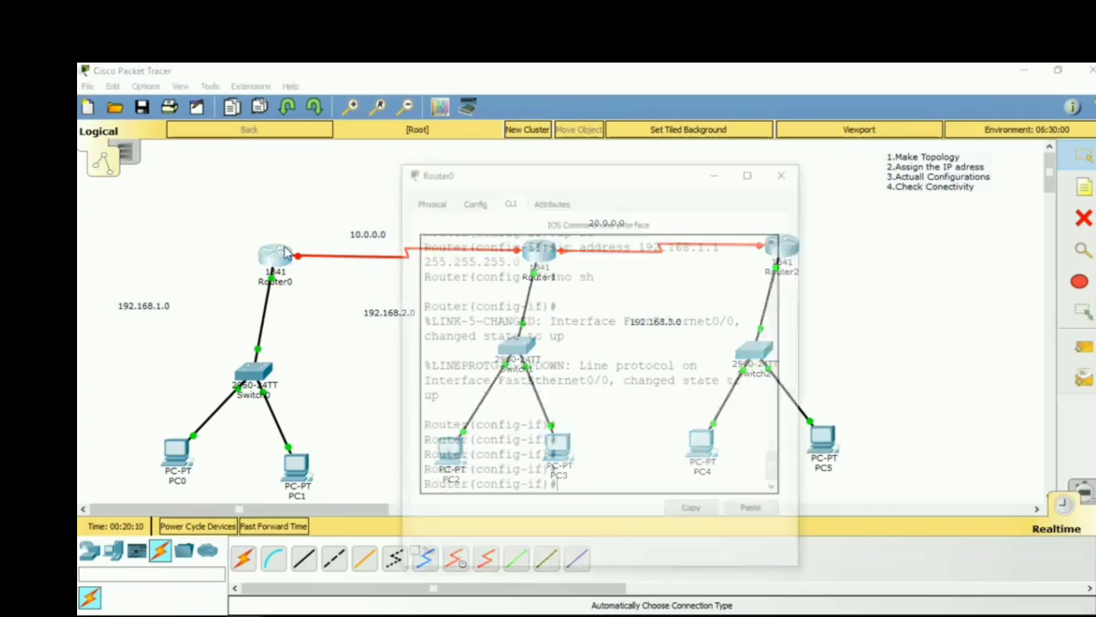
text(int)
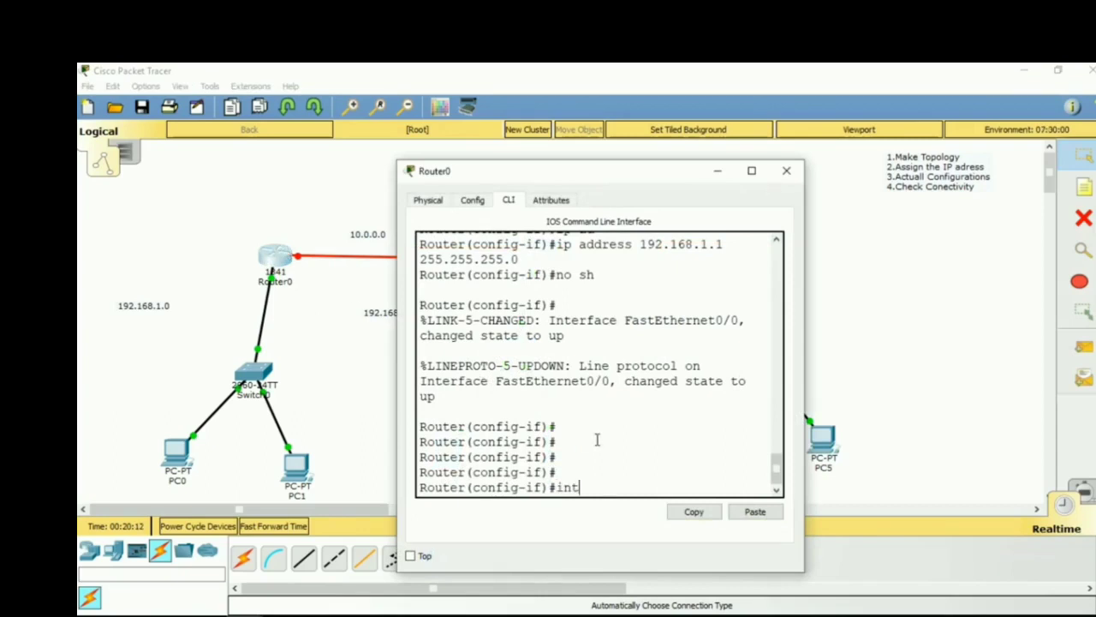
text( se0/0/0)
key(Return)
key(Return)
text(ip ad)
key(Tab)
text(10.0.0.)
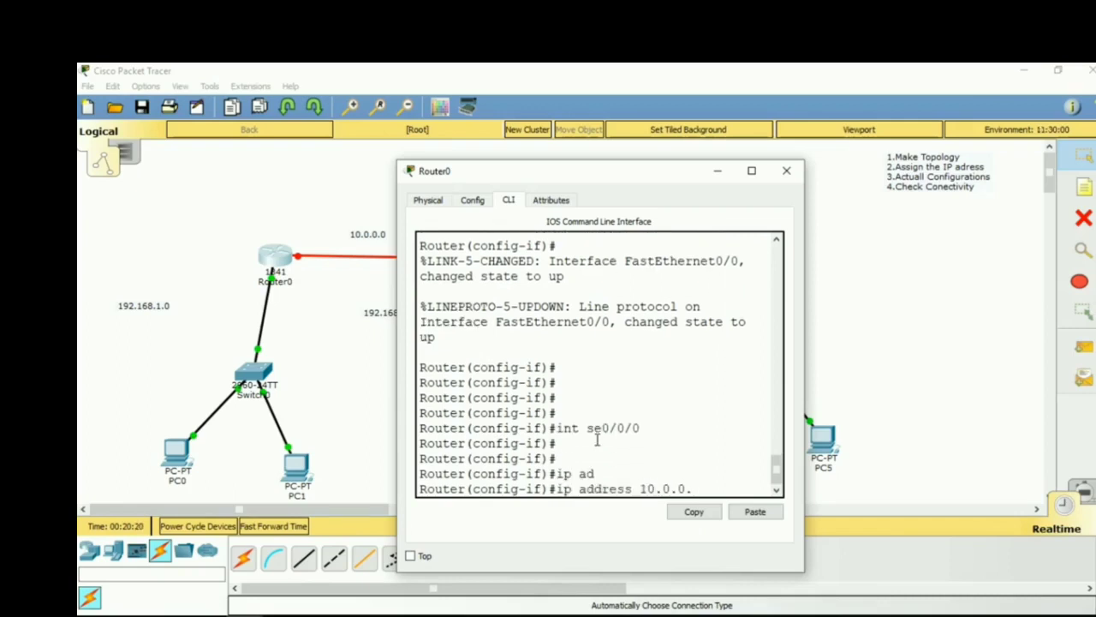
text(1 255.0.0.0)
key(Return)
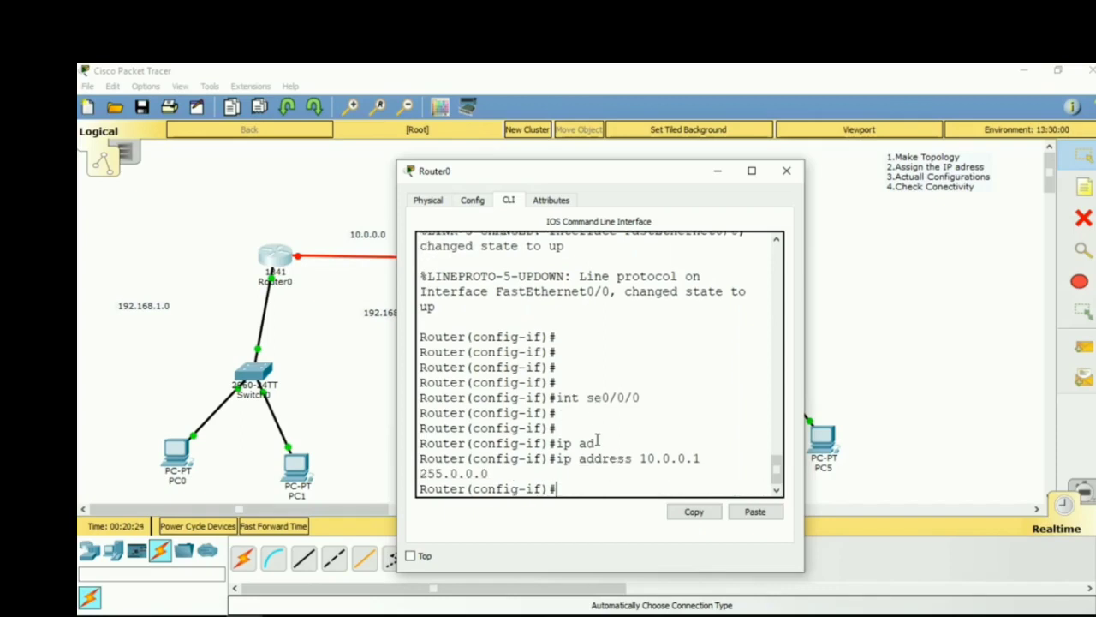
- Set the clock rate of Router0's se0/0/0 interface to 64000 and bring the interface up
text(clock rate 6)
text(4)
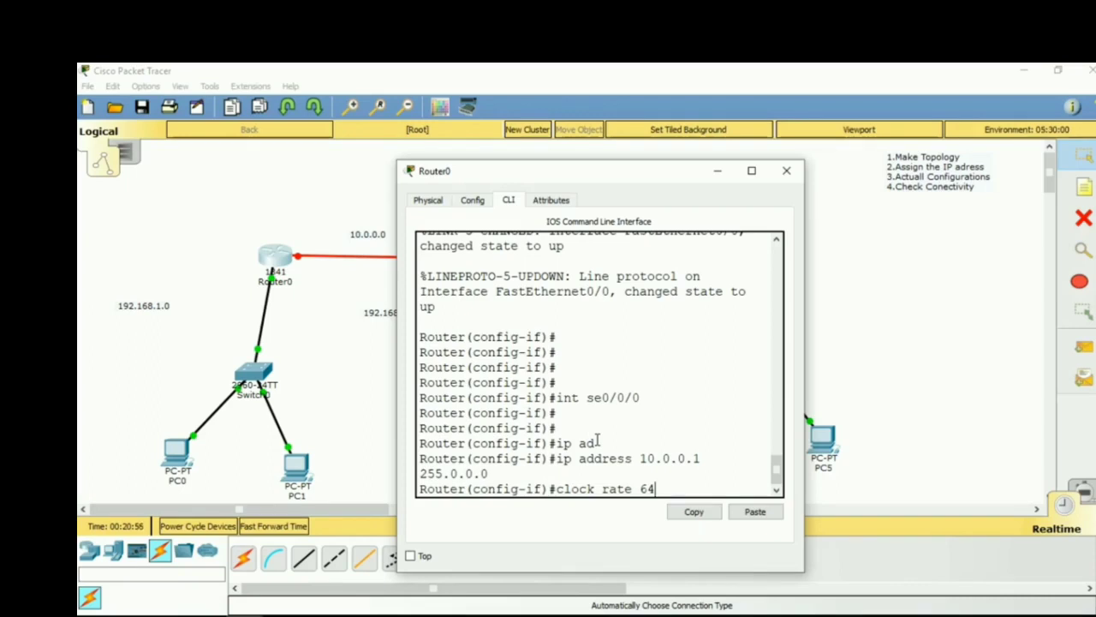
text(000)
key(Return)
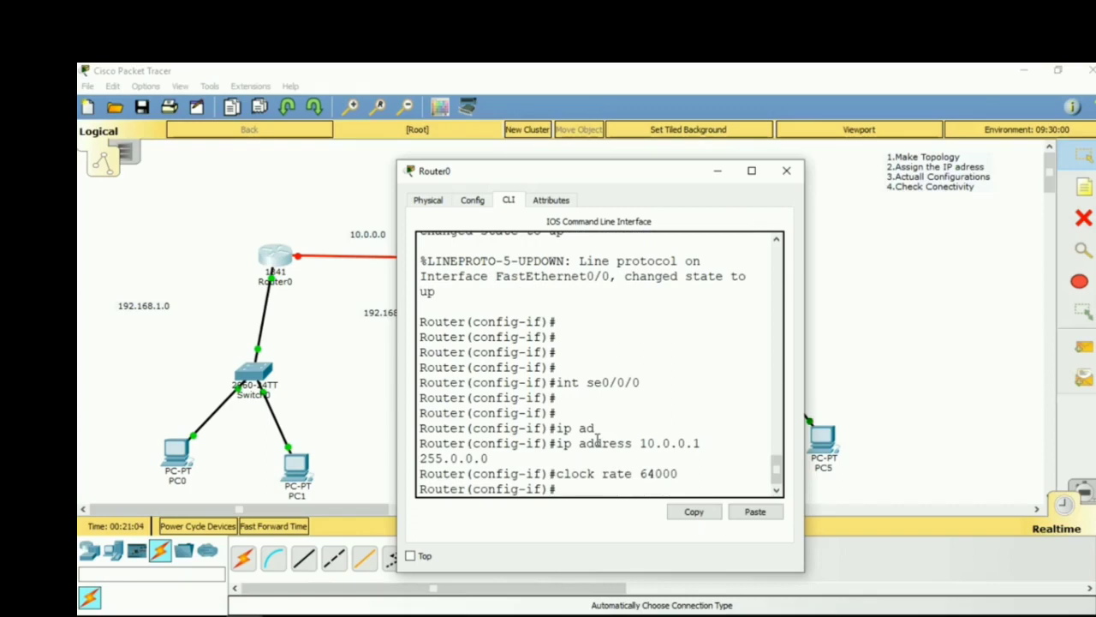
text(no)
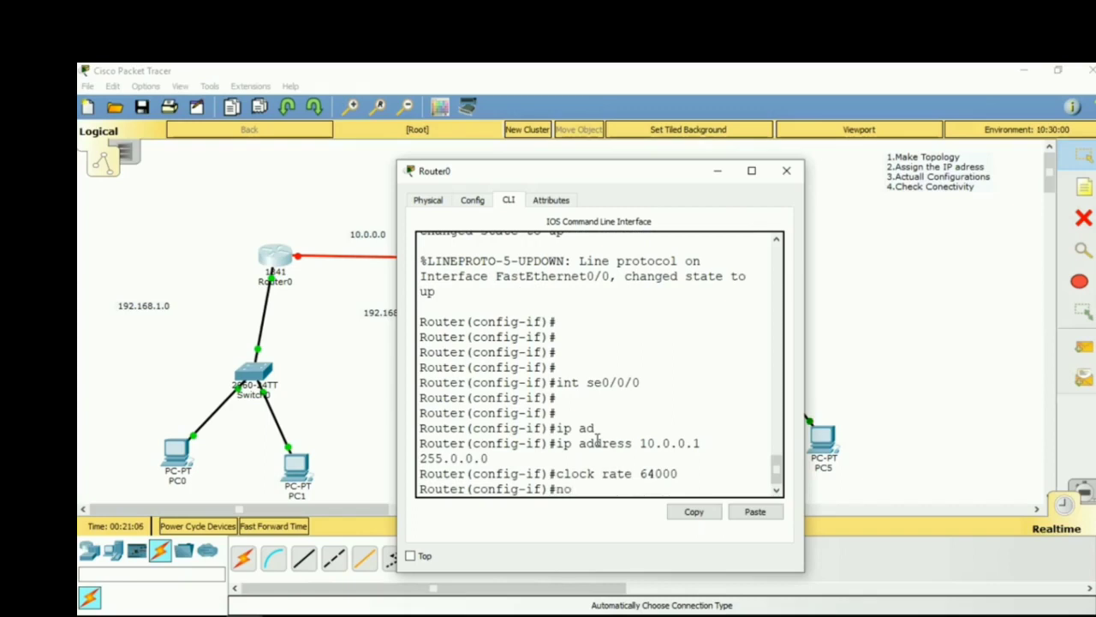
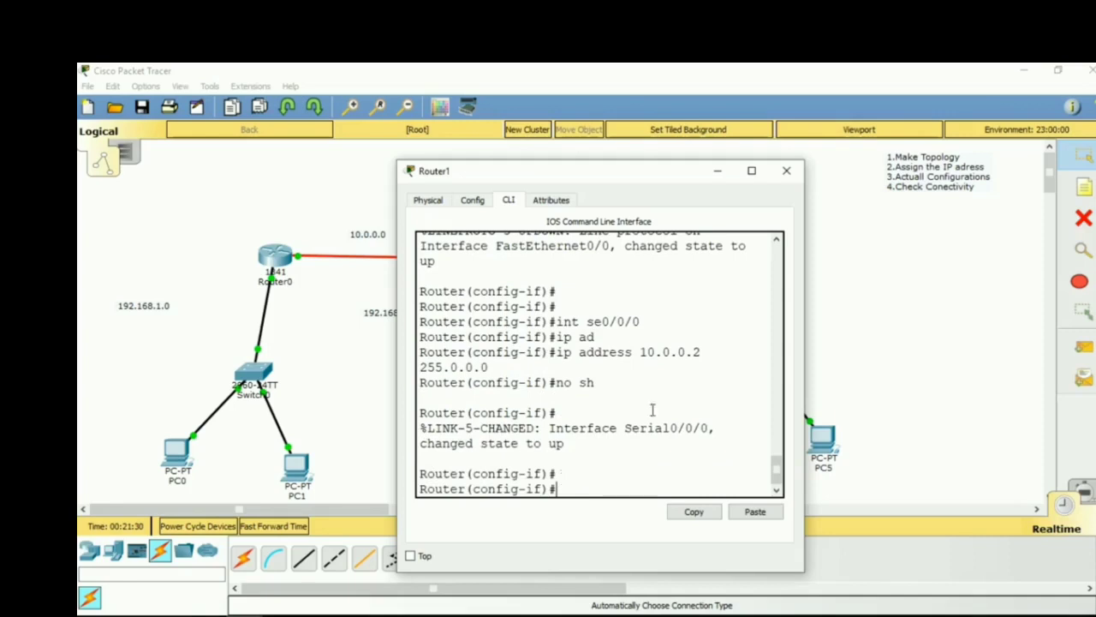
- Assign IP address 20.0.0.1 with subnet mask 255.0.0.0 to Router1's se0/0/1 interface, which links to Router2
click(718, 171)
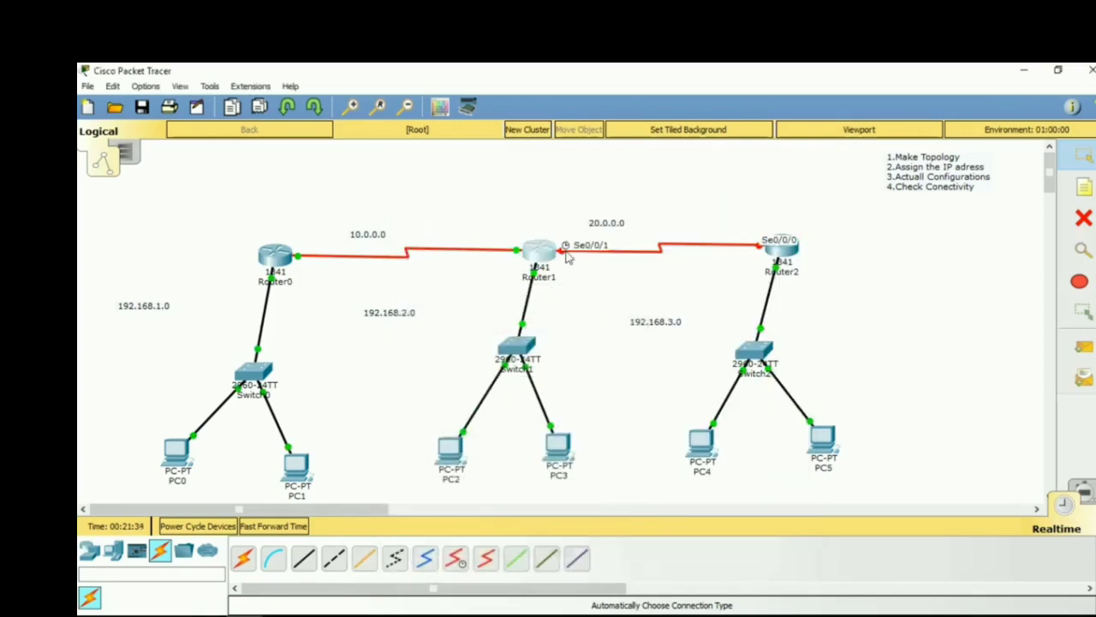
click(538, 252)
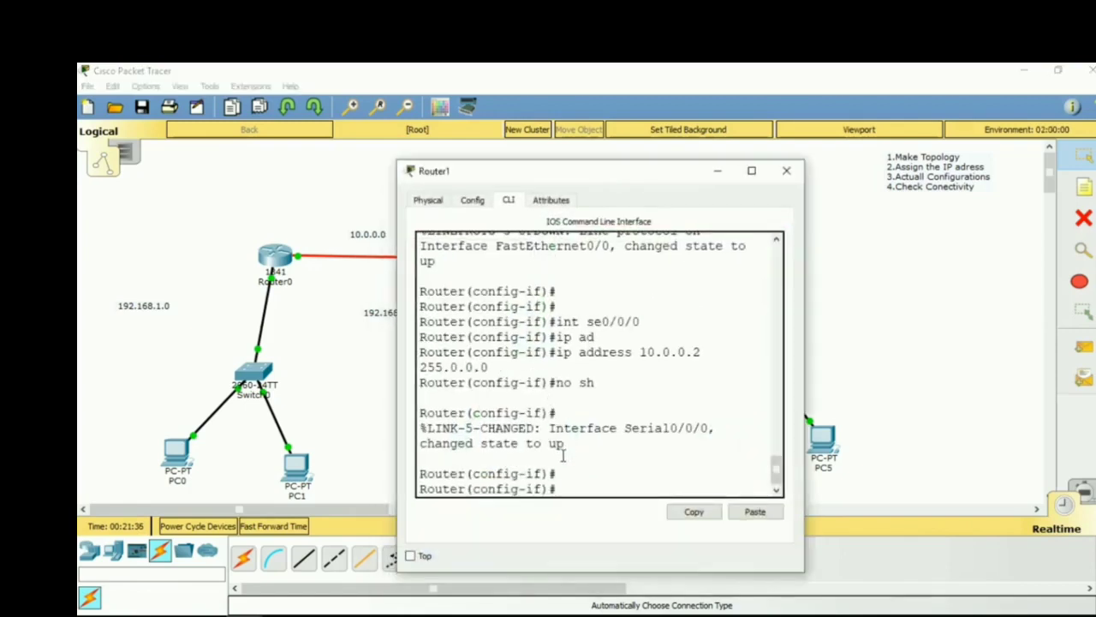
key(Return)
key(Return)
key(Return)
key(Return)
text(i)
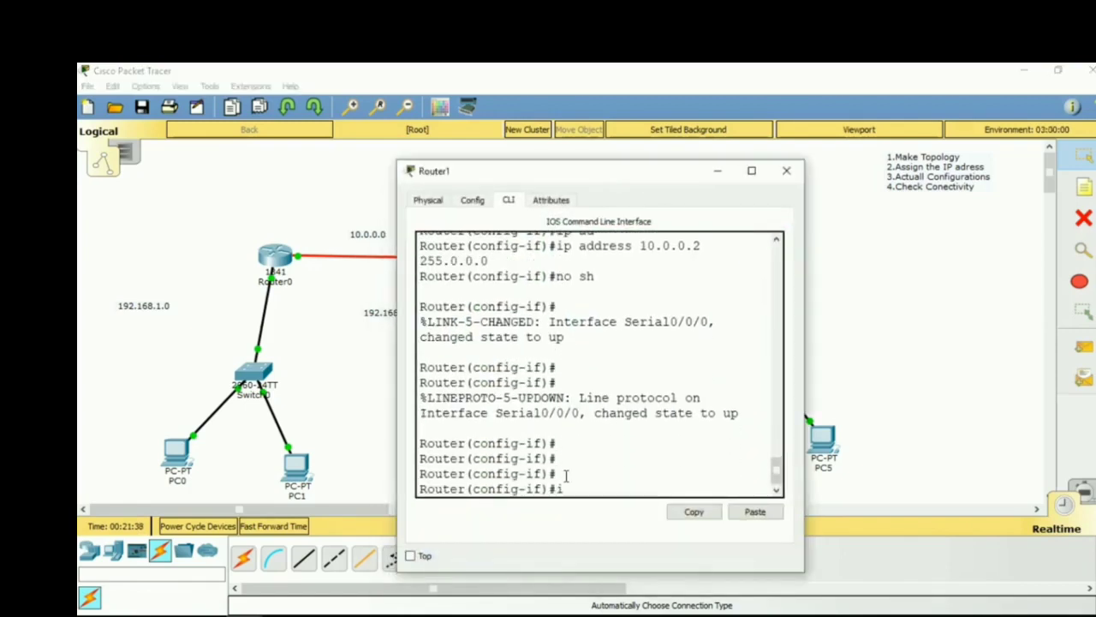
text(nt se0/0/1)
key(Return)
key(Return)
key(Return)
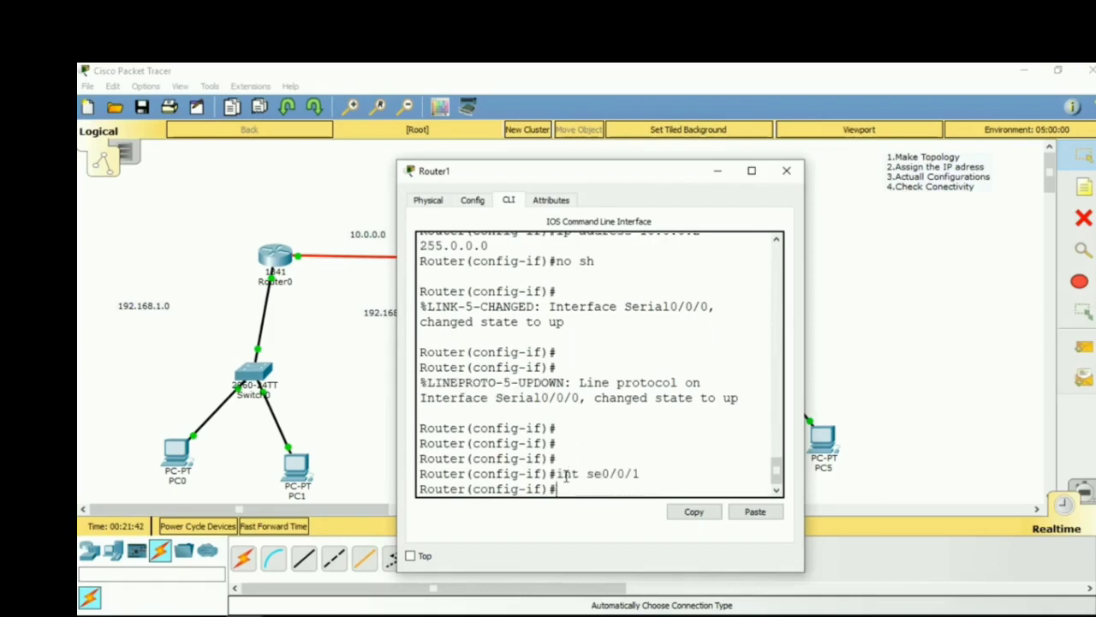
text(ip ad)
key(Tab)
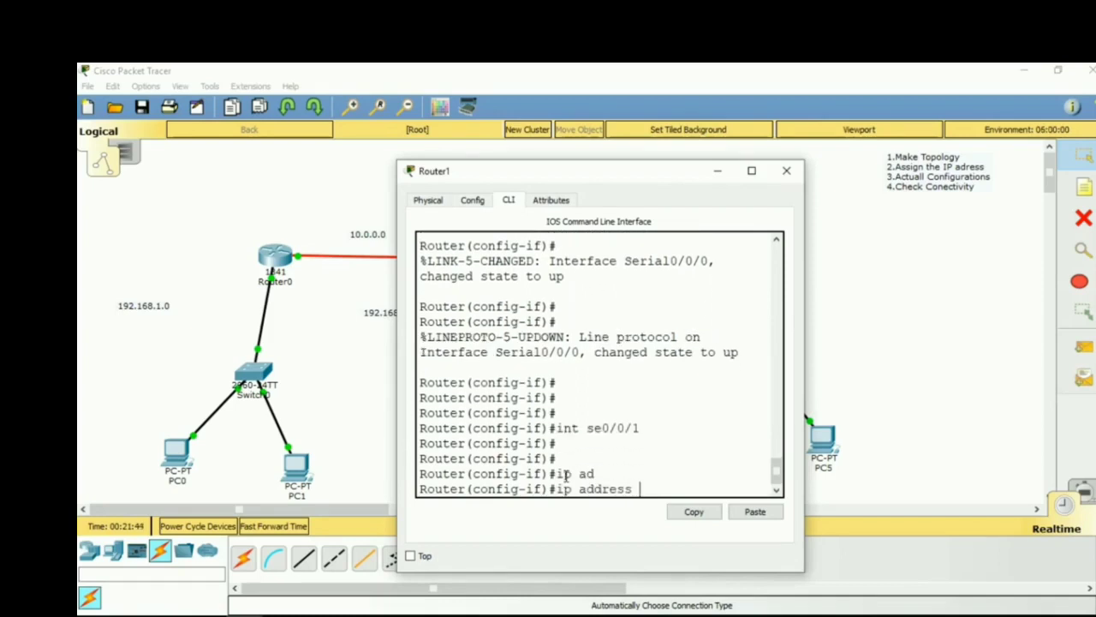
text(20.0.0.1 255.0.0.0)
key(Return)
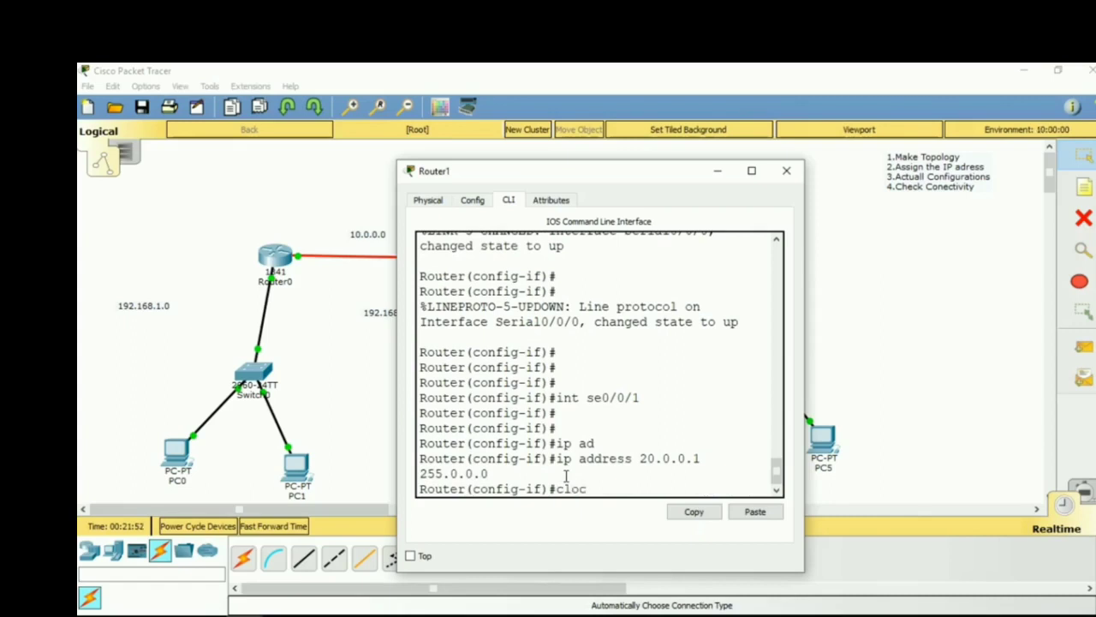
- Set the clock rate of Router1's se0/0/1 interface to 64000 and bring it up with no sh
text(cloc)
key(Tab)
text(rate)
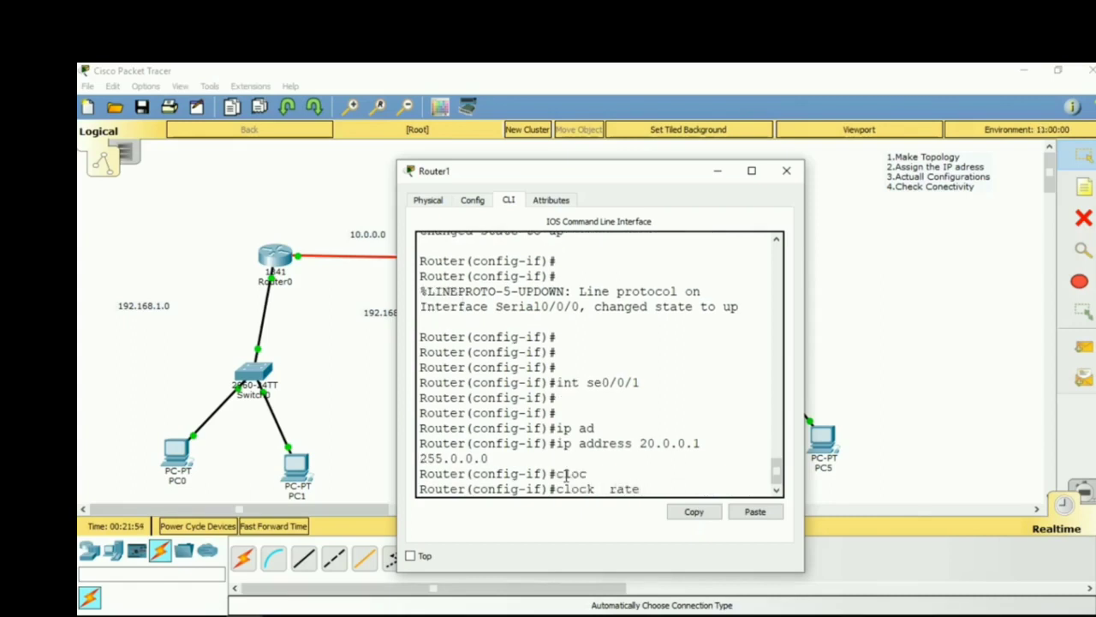
text( 64000)
key(Return)
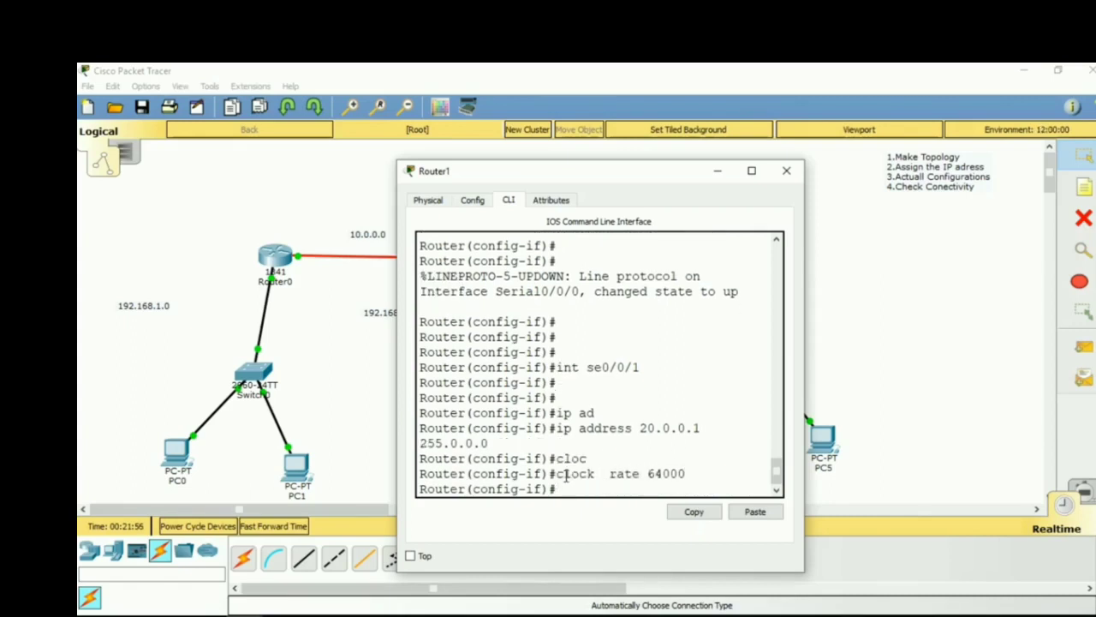
text(no sh)
key(Return)
key(Return)
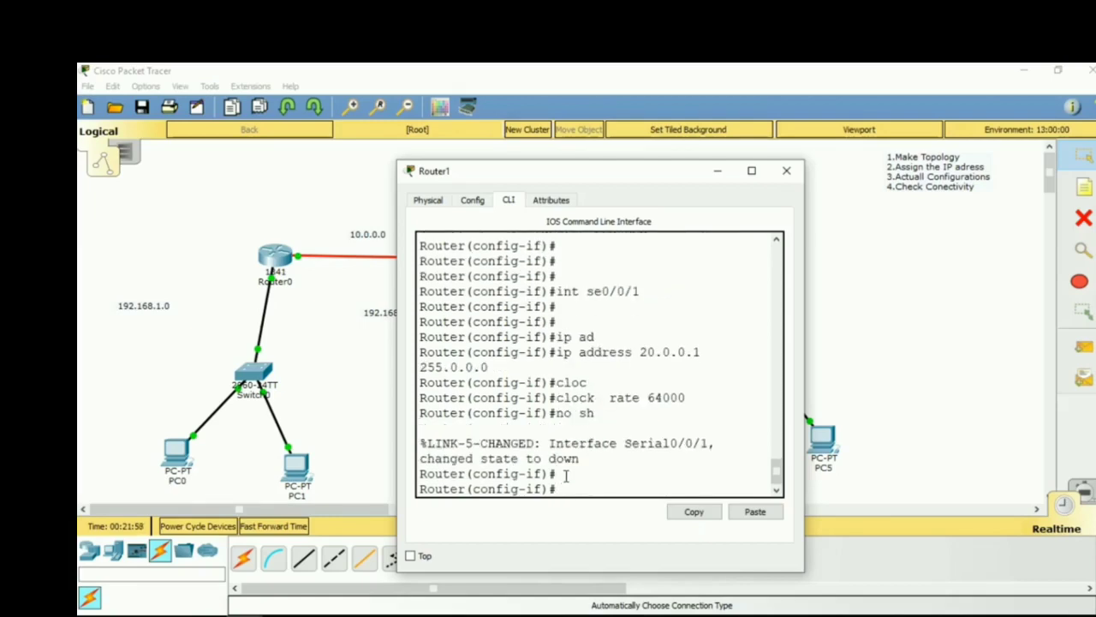
- Close Router1's window and assign IP address 20.0.0.2 with subnet mask 255.0.0.0 to Router2's se0/0/0 interface
key(Return)
key(Return)
click(787, 170)
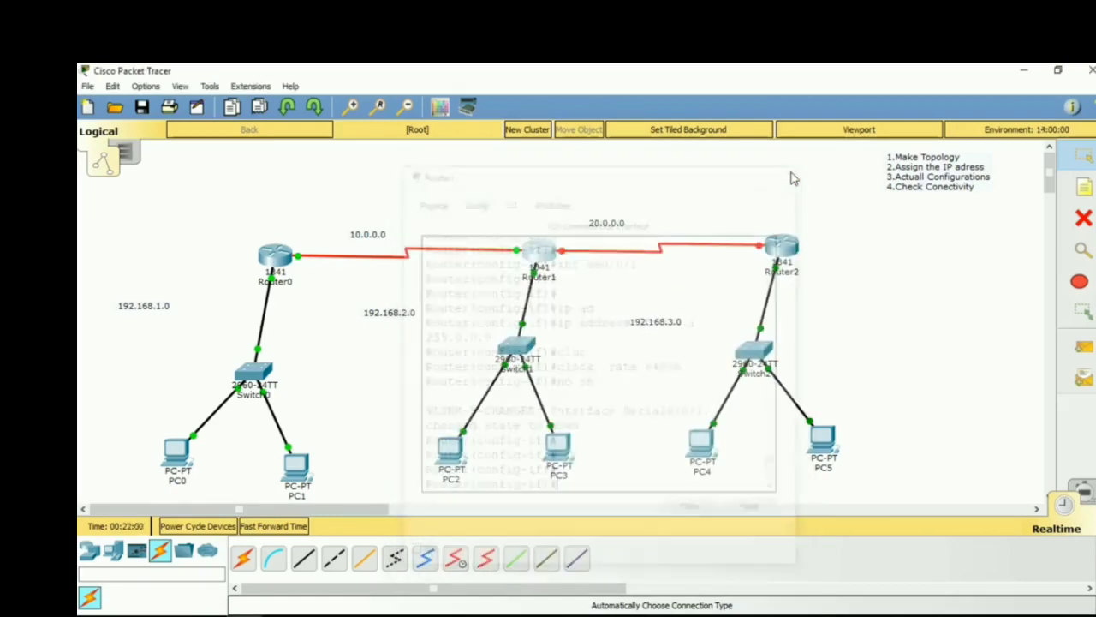
click(791, 248)
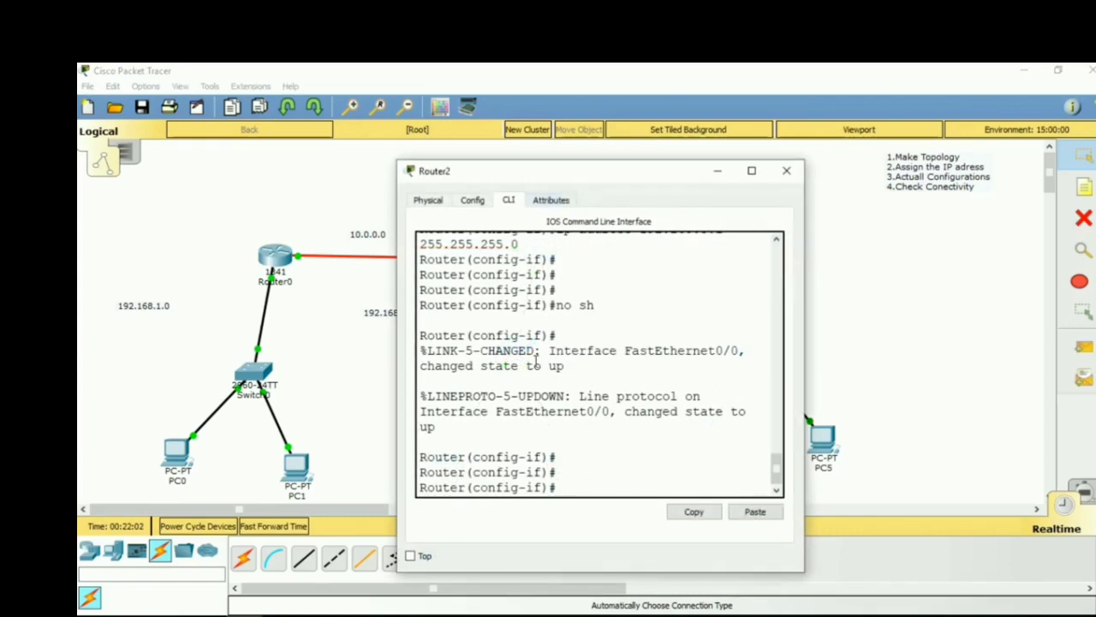
text(int se0/0/0)
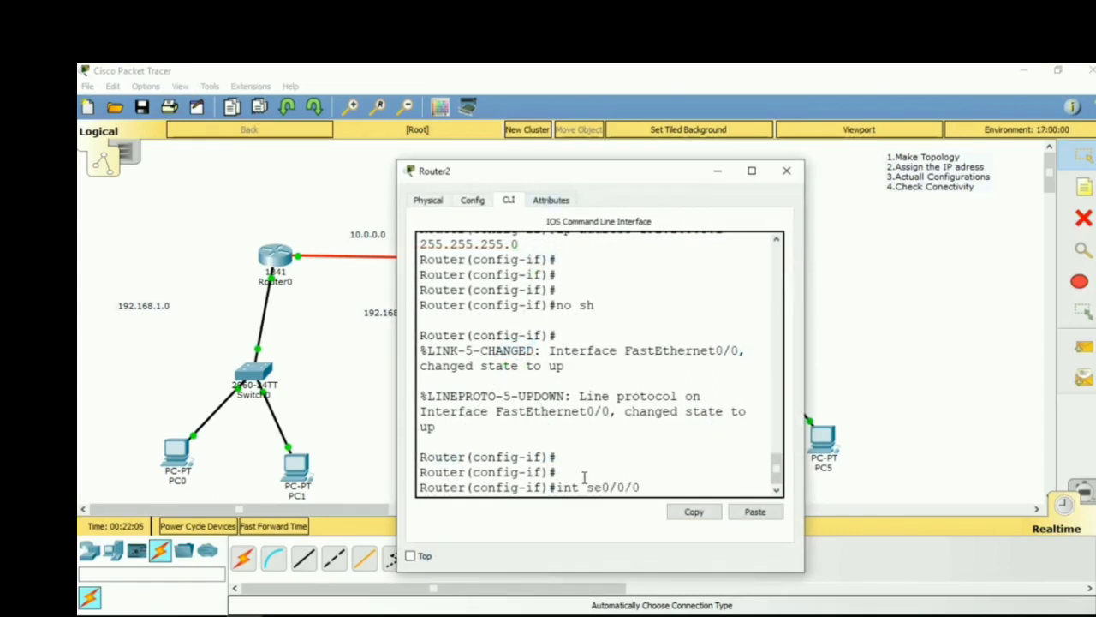
key(Return)
key(Return)
text(ip ad)
key(Tab)
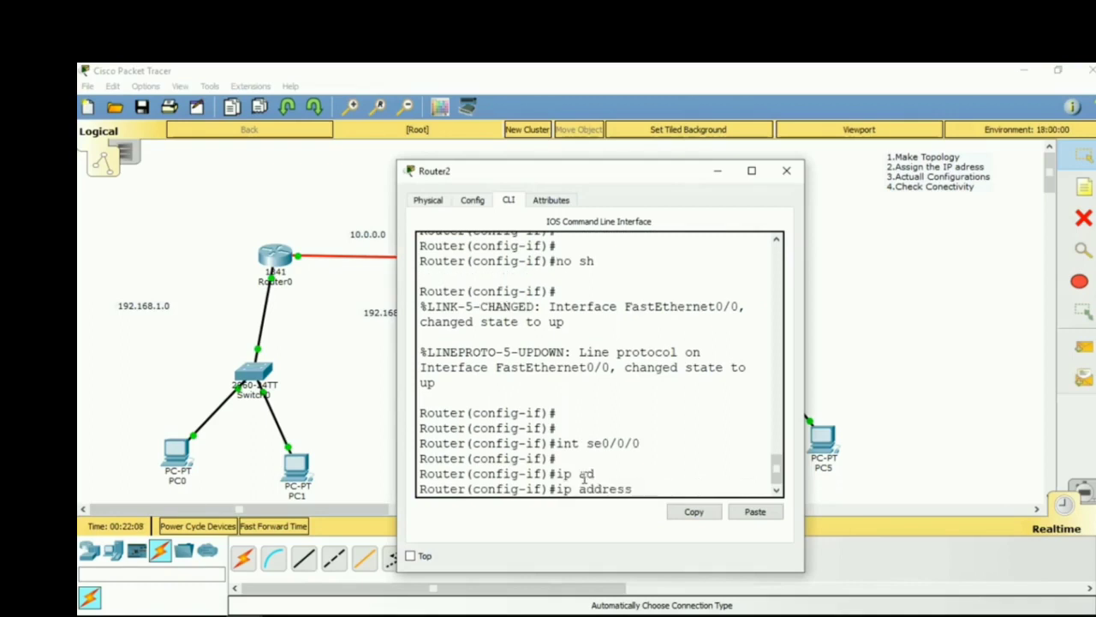
text(20.0.0.2 255.0.0.0)
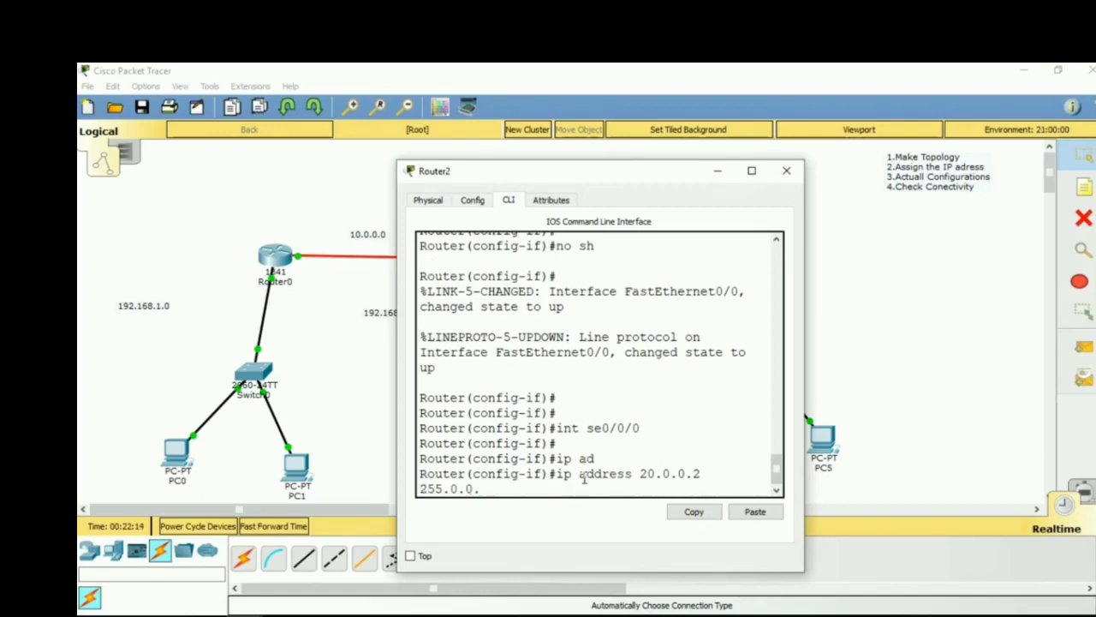
key(Return)
key(Return)
- Bring up Router2's se0/0/0 interface with no sh and close the router's window
text(no sh)
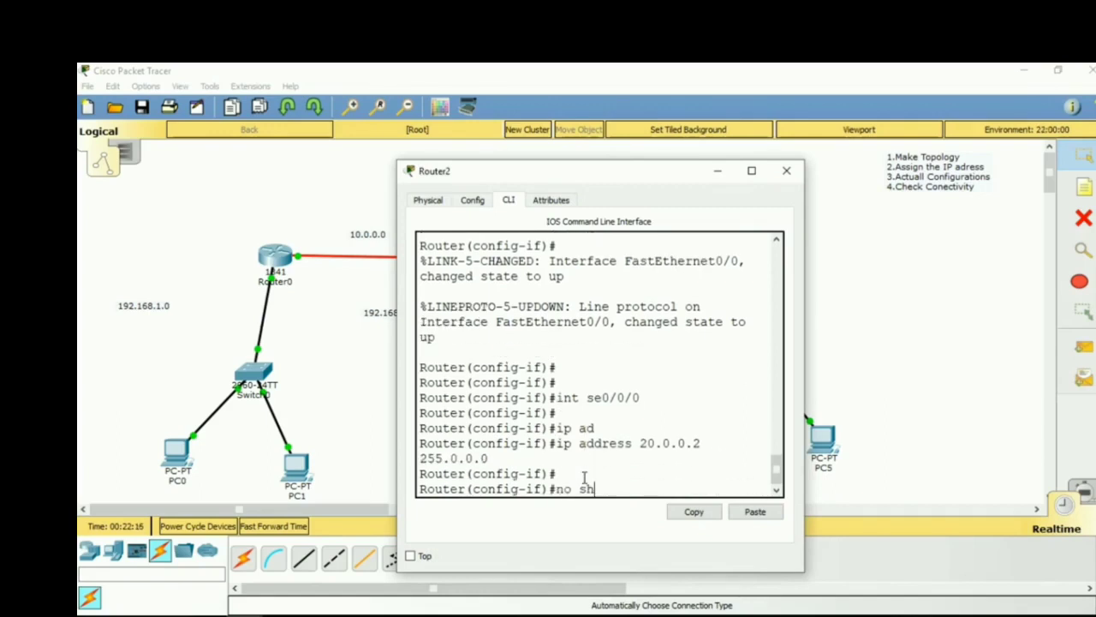
key(Return)
key(Return)
key(Return)
key(Return)
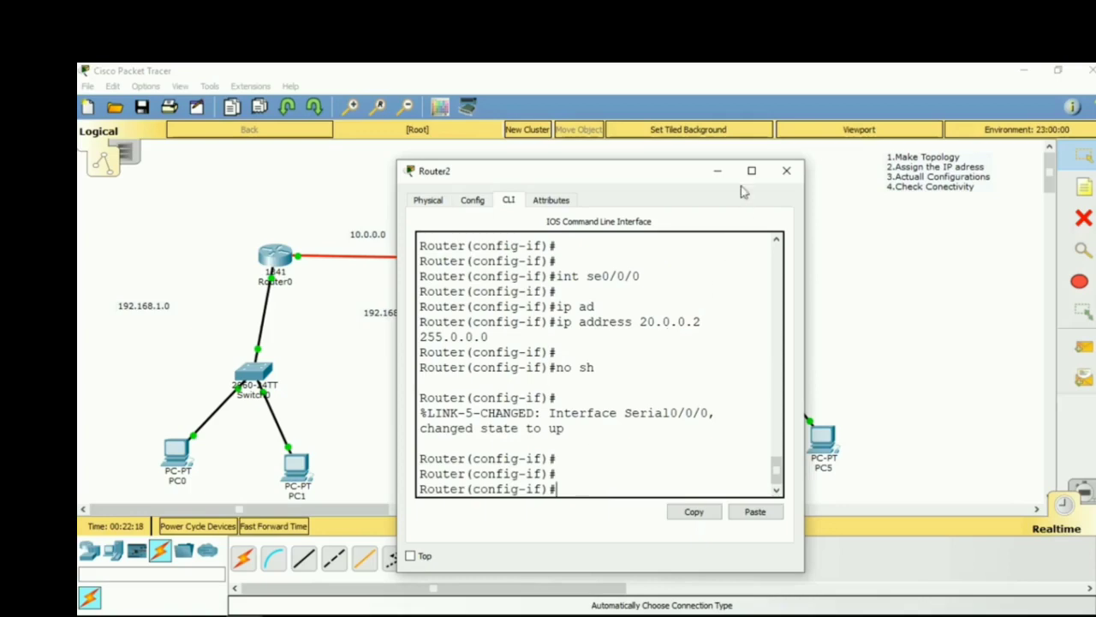
click(786, 171)
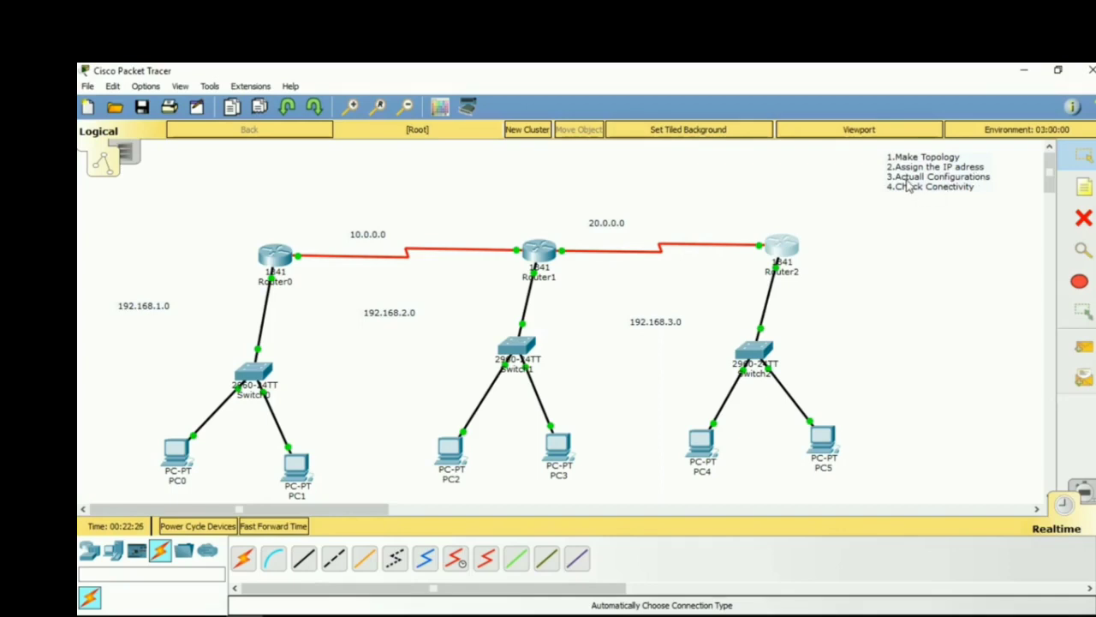
- Place a note above Router1 with the lines "RIP CONFIGURATION", "router rip" and "network IP_Address"
click(1084, 187)
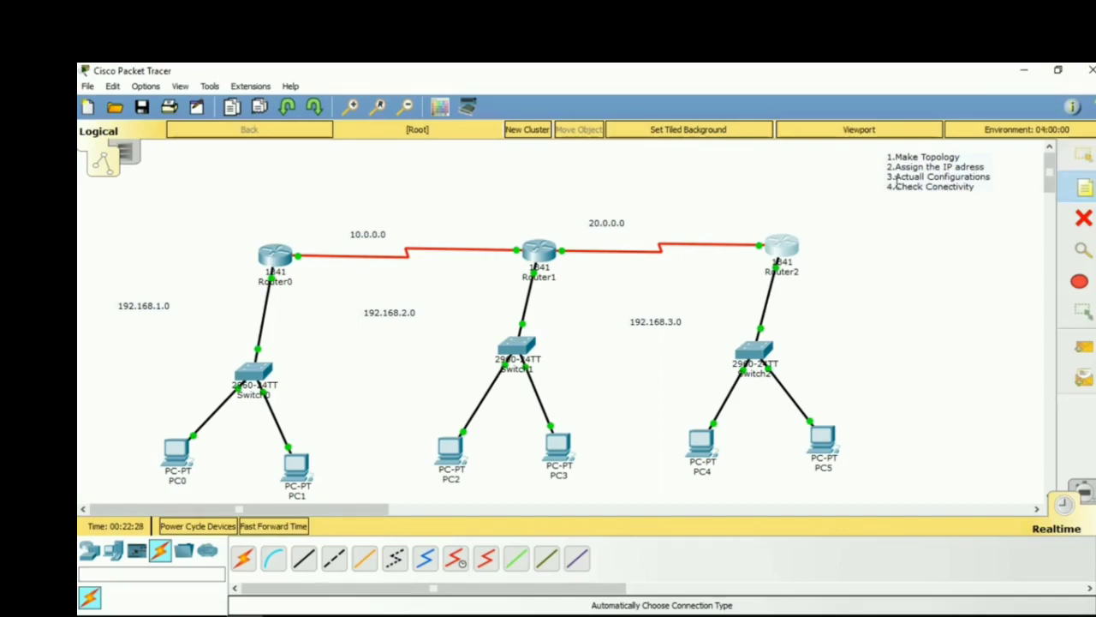
click(510, 163)
text(R1)
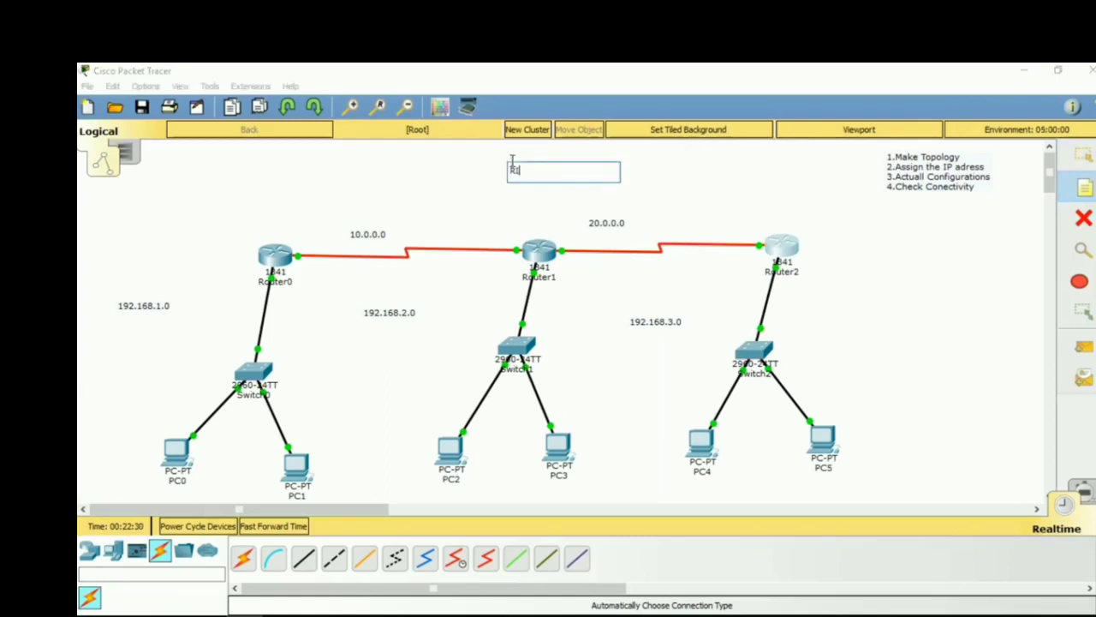
text(P CONFIGURATION)
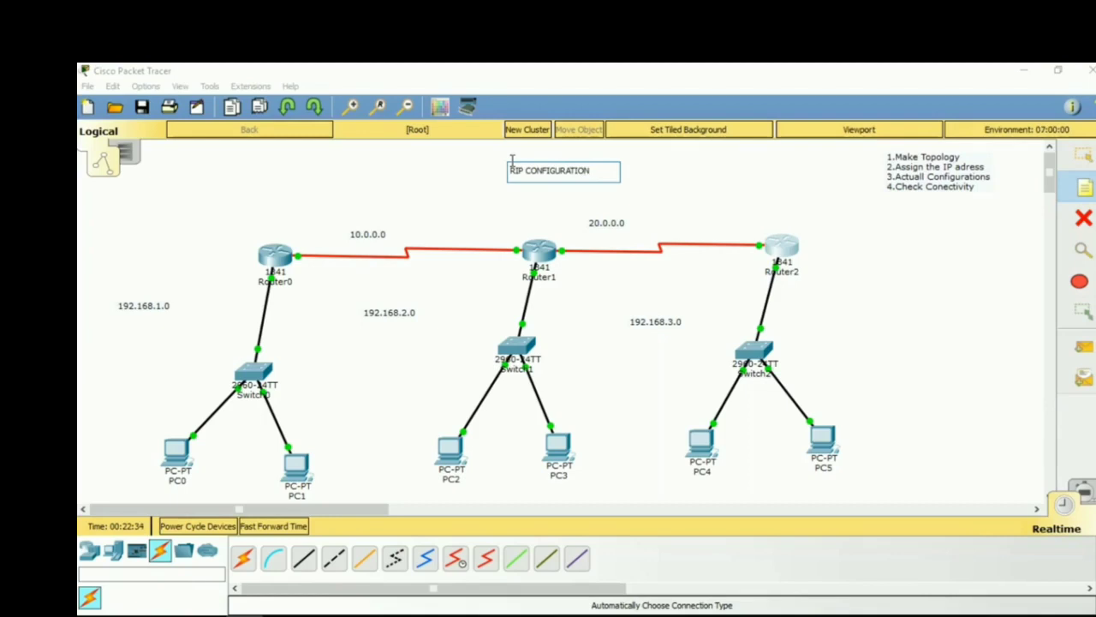
key(Return)
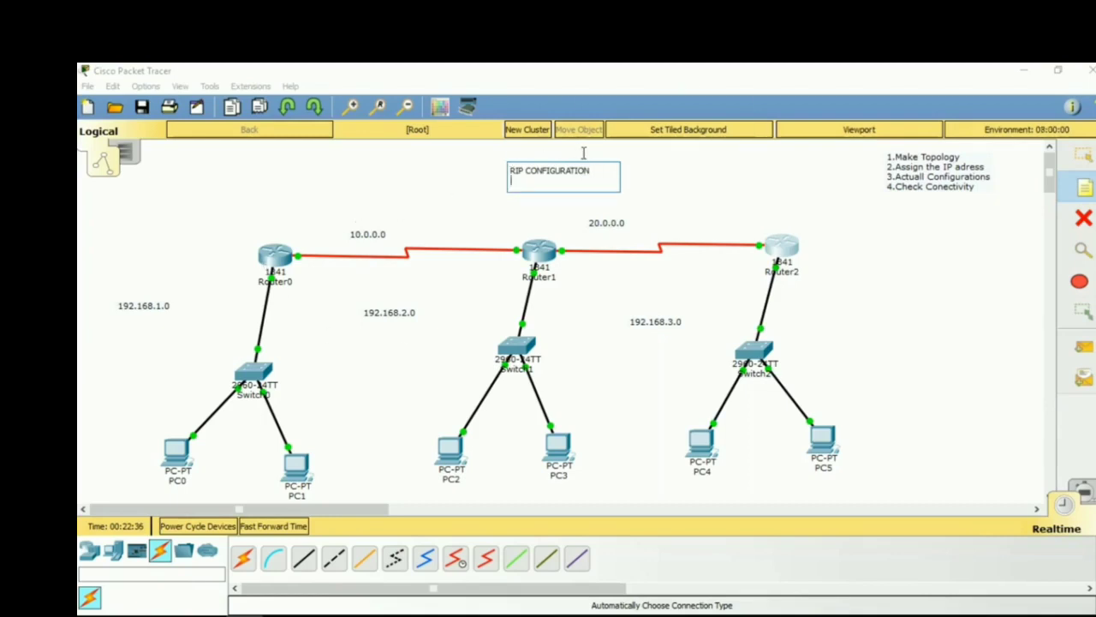
text(router rip)
key(Return)
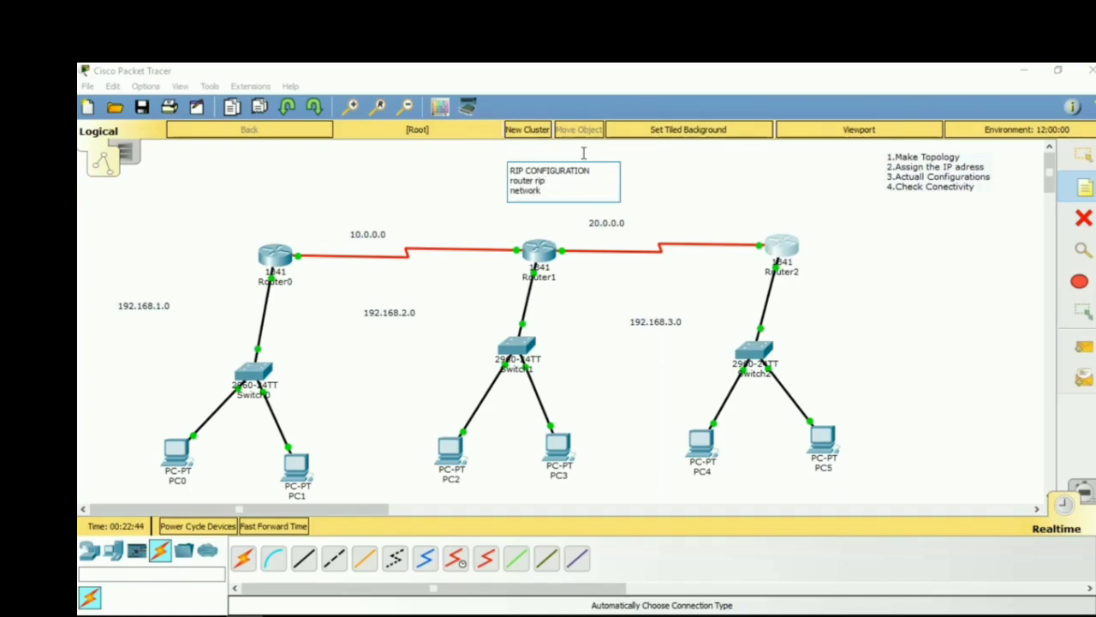
text(network IP_Address)
click(1083, 155)
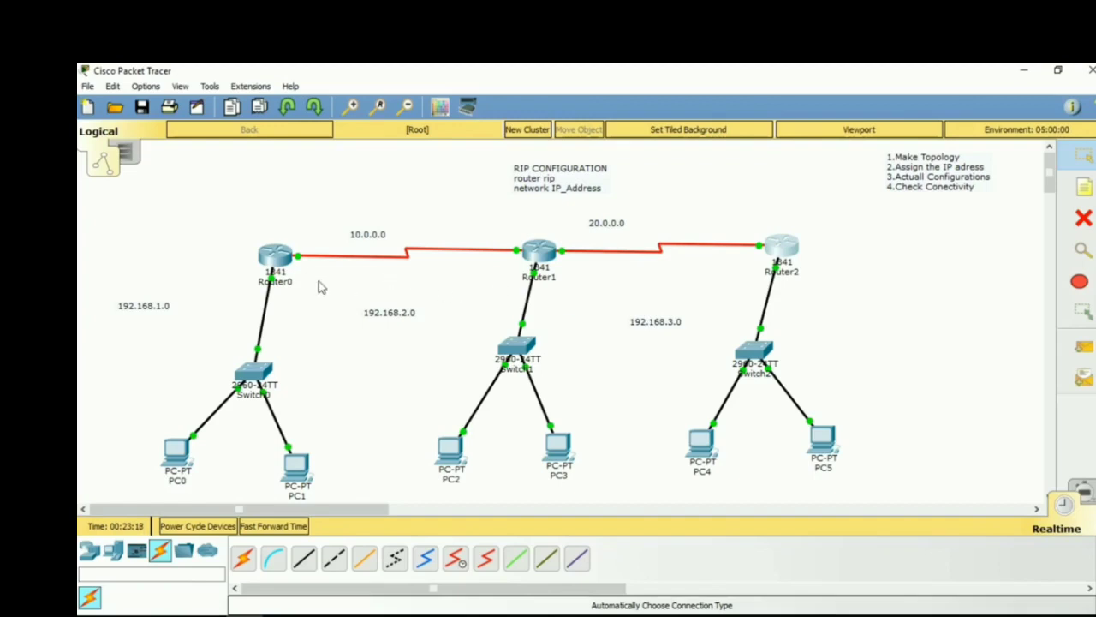
- Open Router0's command line and exit interface configuration to global configuration mode
click(285, 260)
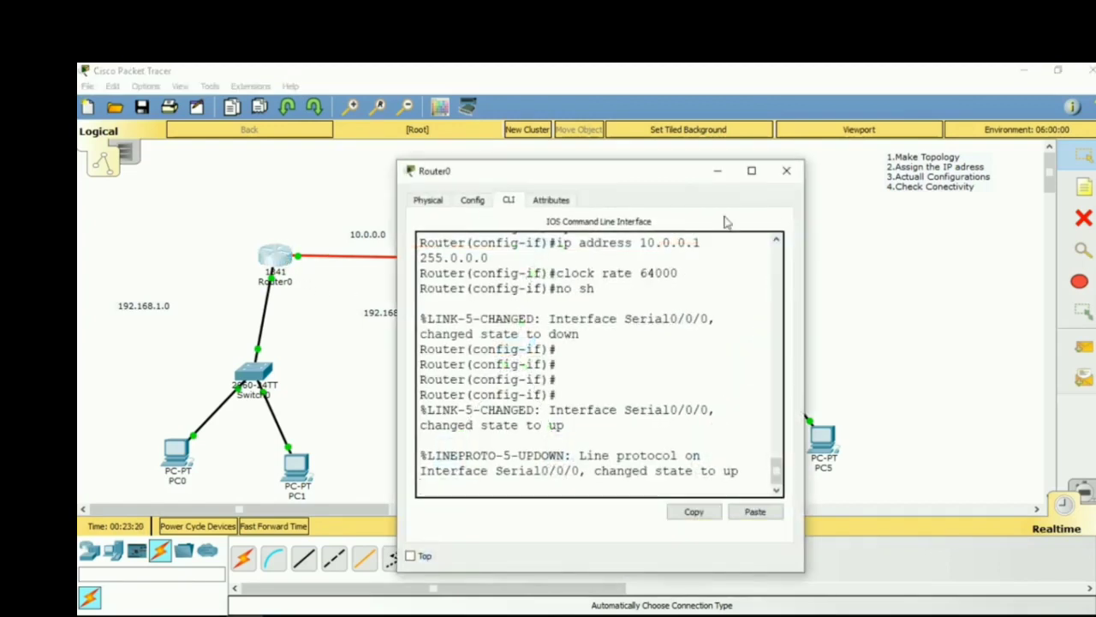
key(Return)
key(Return)
key(Return)
key(Return)
key(Return)
text(er(config-if)#e)
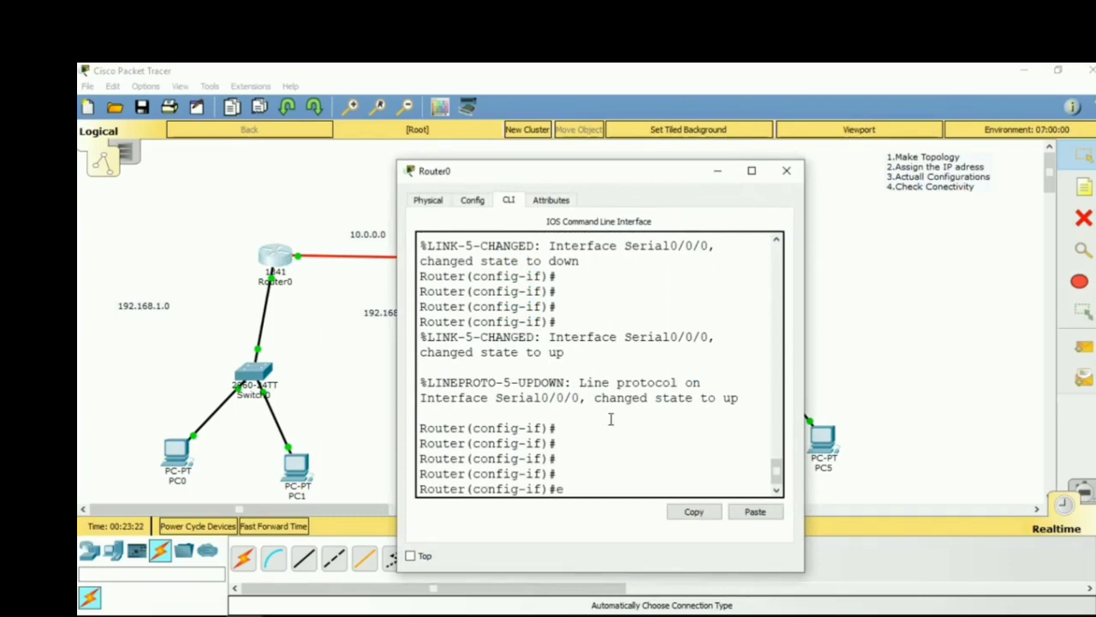
text(xit)
key(Return)
key(Return)
key(Return)
key(Return)
key(Return)
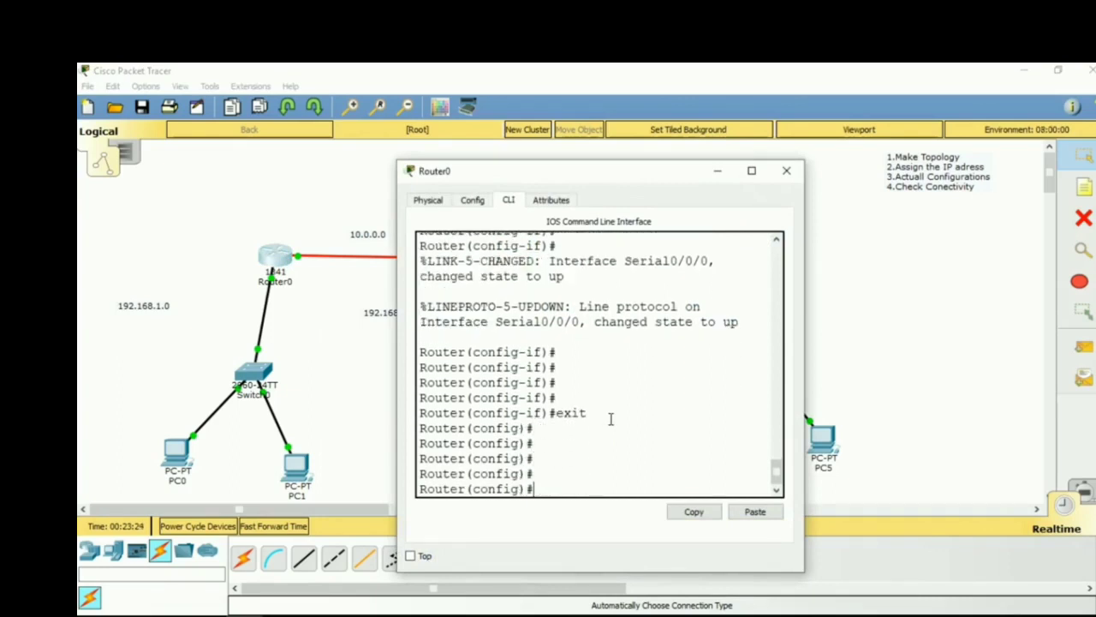
- List the routing protocols available to Router0's router command and enter RIP configuration with router rip
text(rout)
key(Tab)
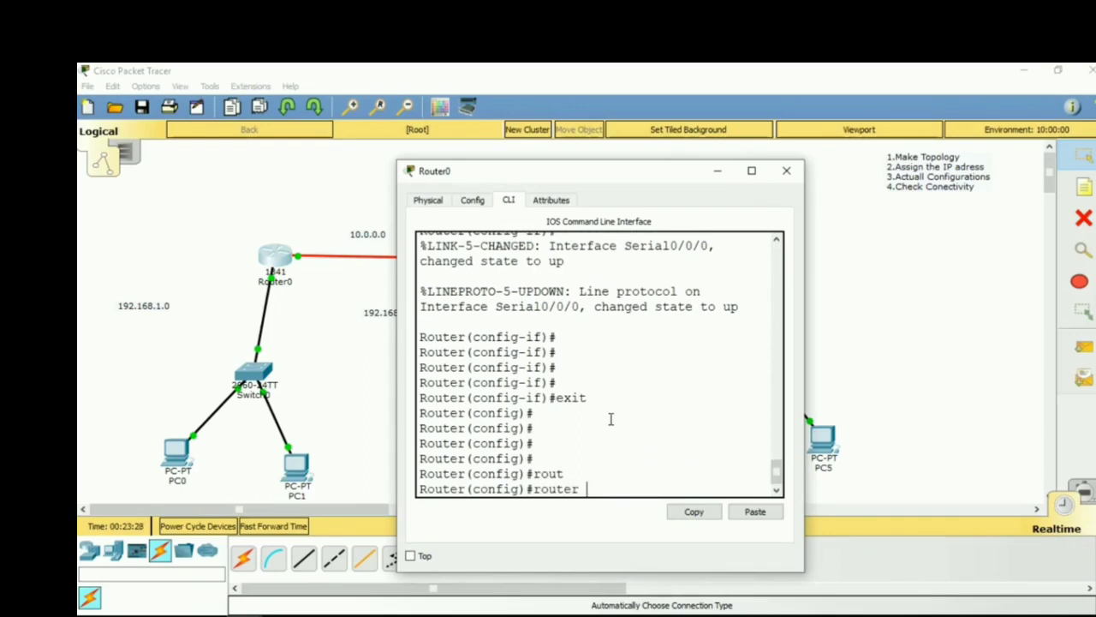
text(?)
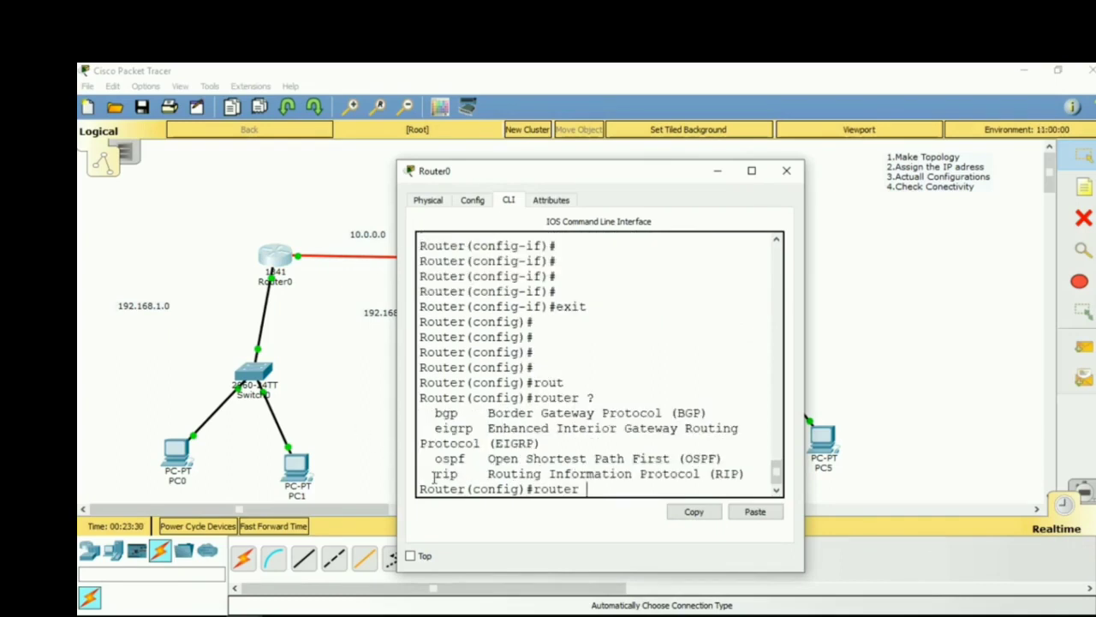
drag(434, 476, 738, 474)
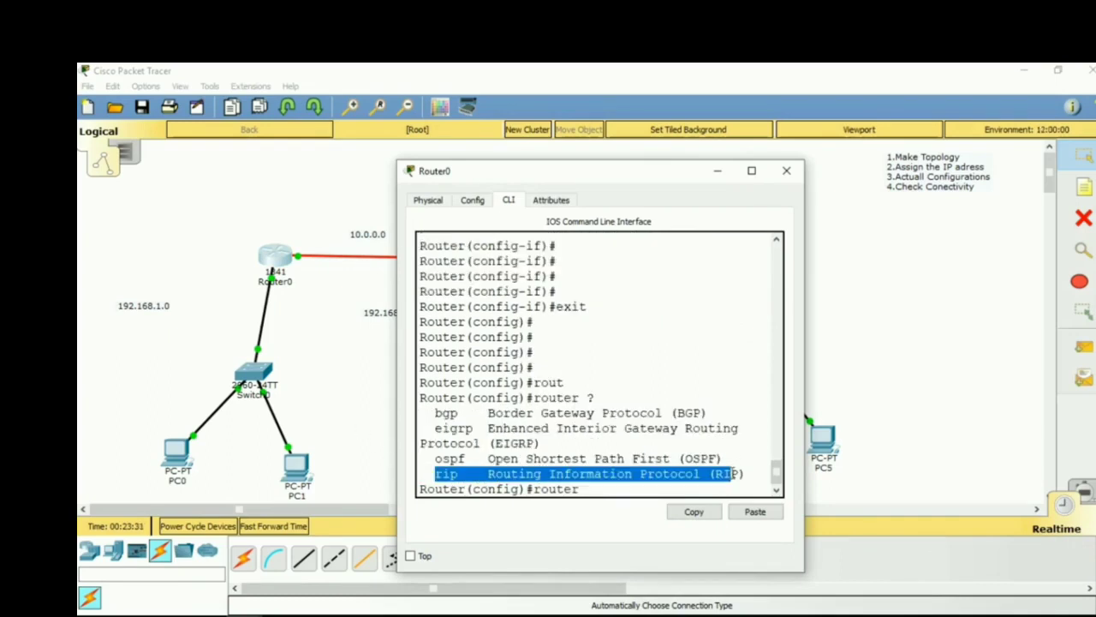
click(592, 490)
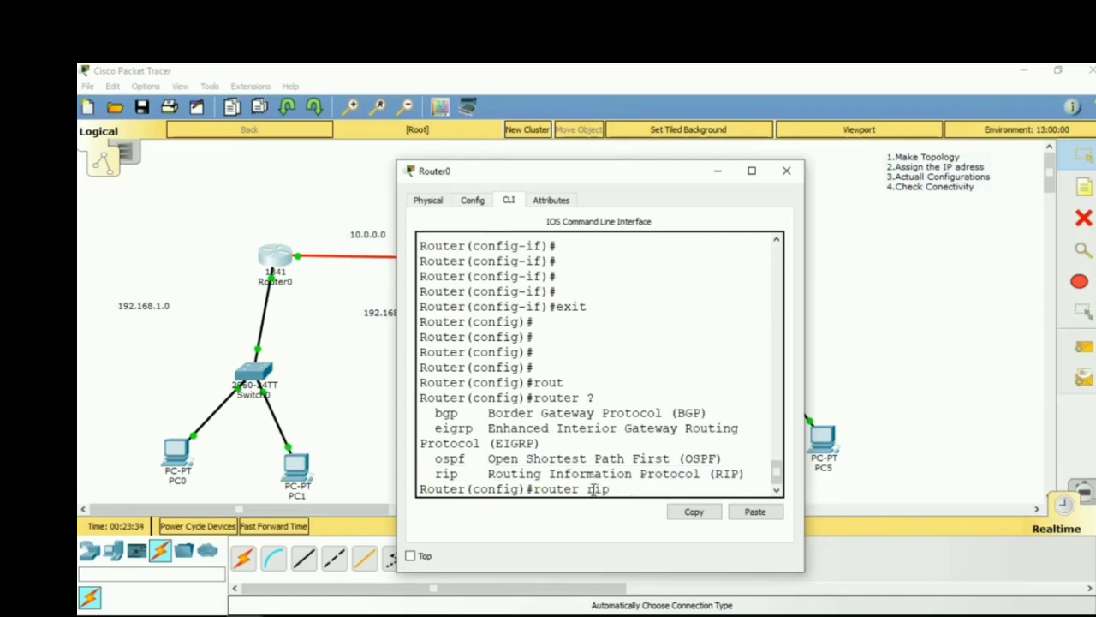
key(Return)
- Add networks 192.168.1.0 and 10.0.0.0 to Router0's RIP configuration
text(nfig-router)#n)
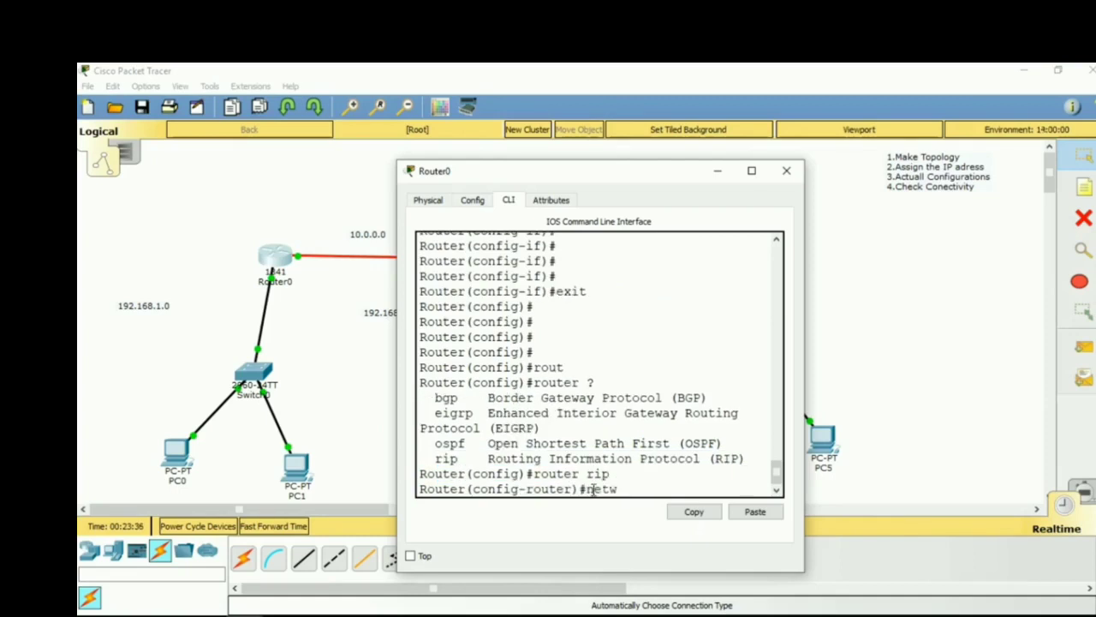
text(etw)
key(Tab)
text(192.)
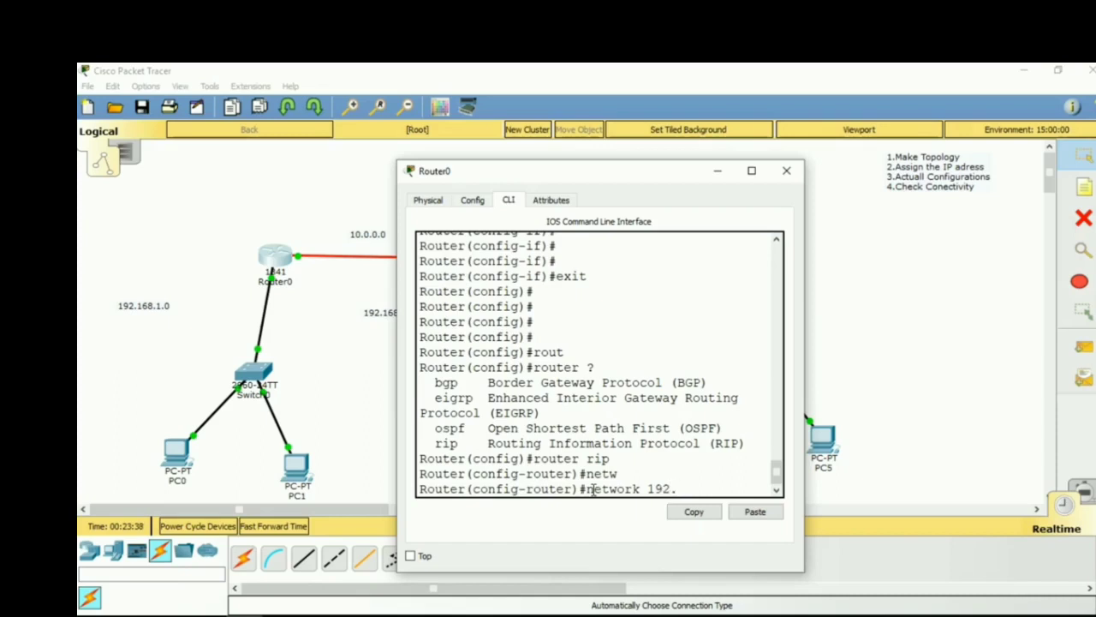
text(168.1.0)
key(Return)
key(Up)
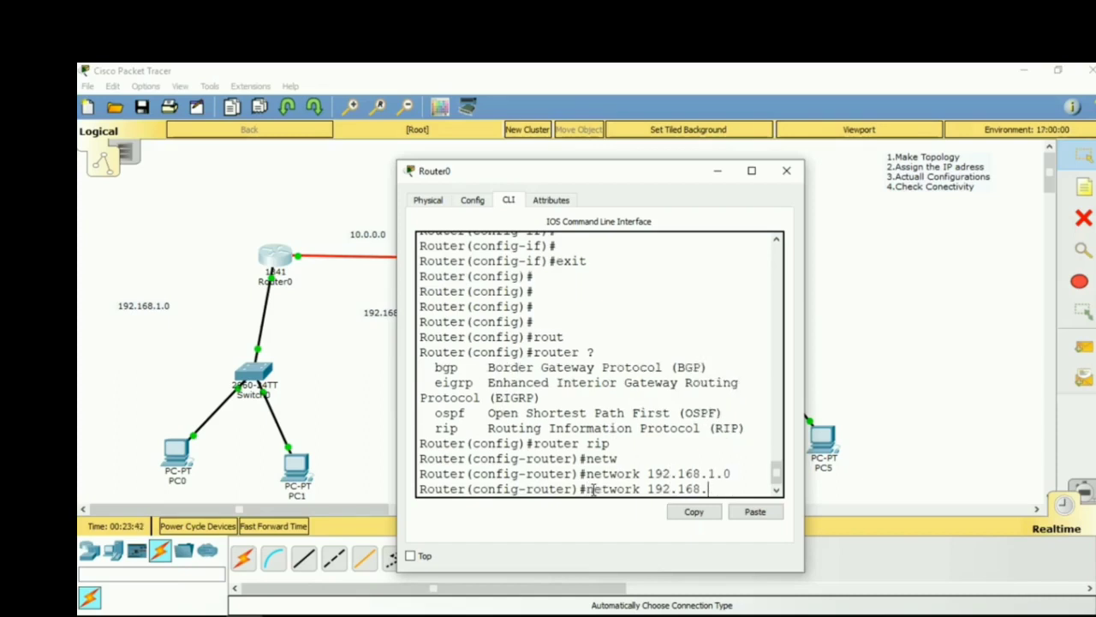
text(0.0.0.0)
key(Return)
key(Return)
key(Return)
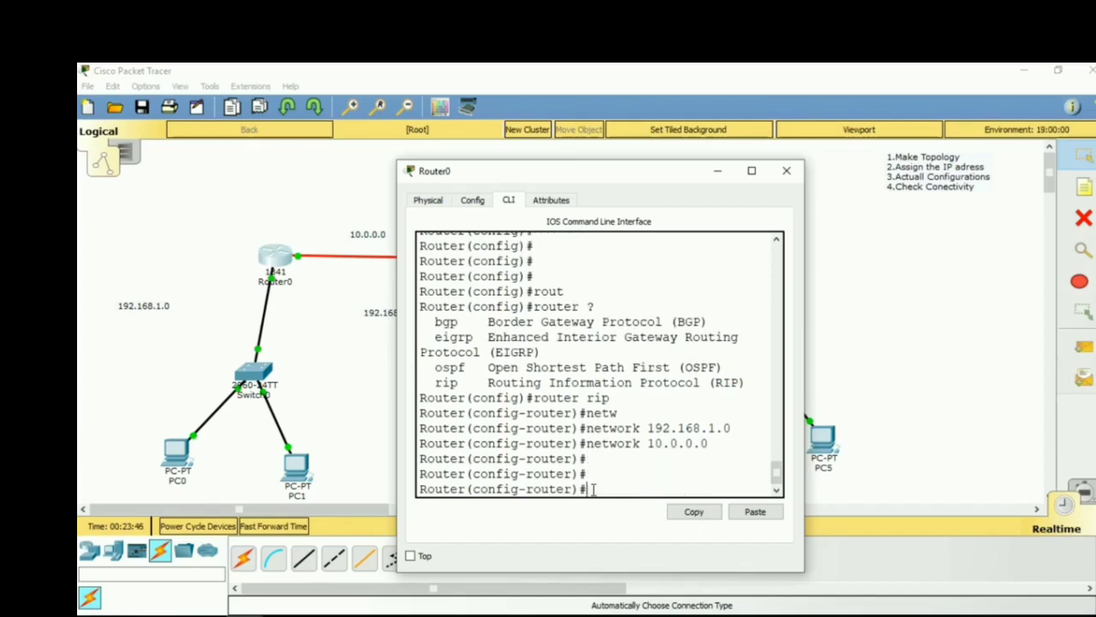
- End Router0's configuration mode, save the configuration with write, and close the router's window
text(end)
key(Return)
key(Return)
key(Return)
key(Return)
key(Return)
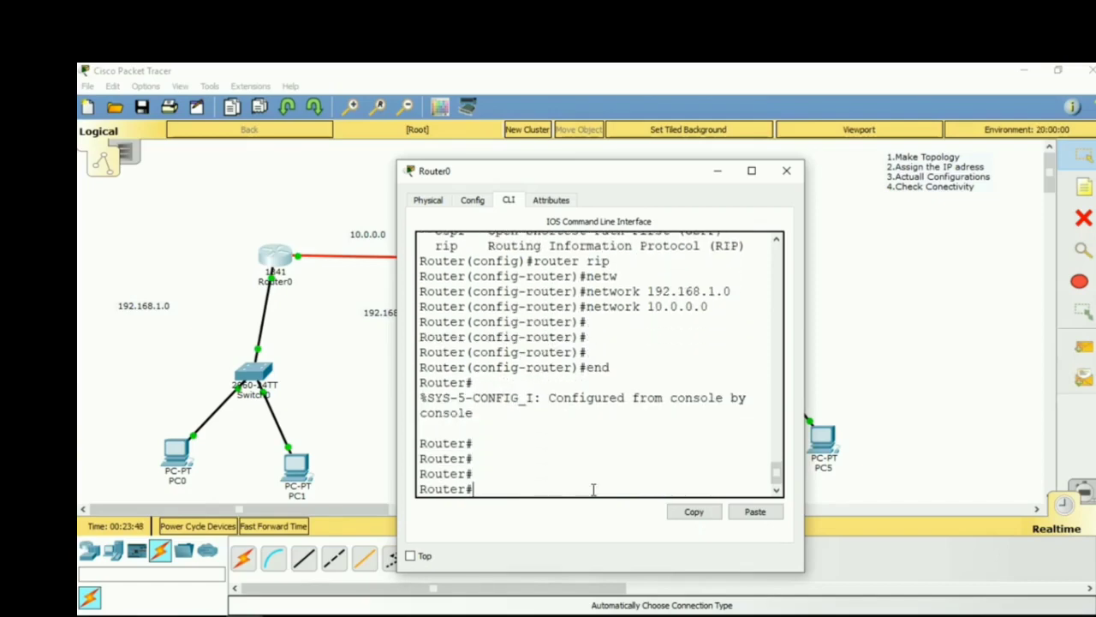
text(wrie)
text(te)
key(Return)
key(Return)
key(Return)
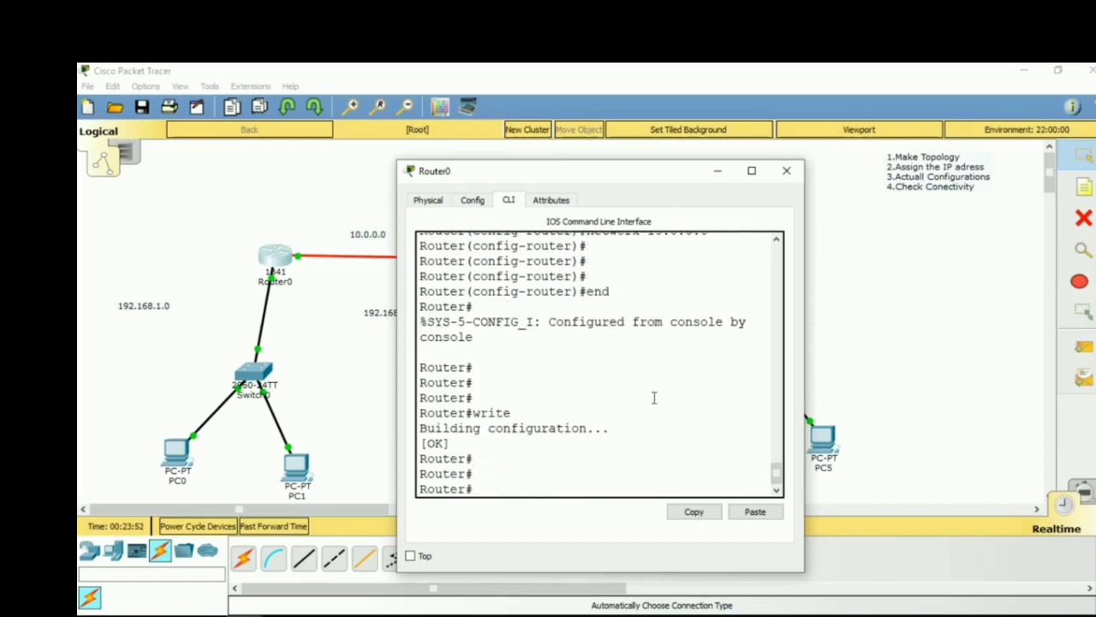
click(786, 171)
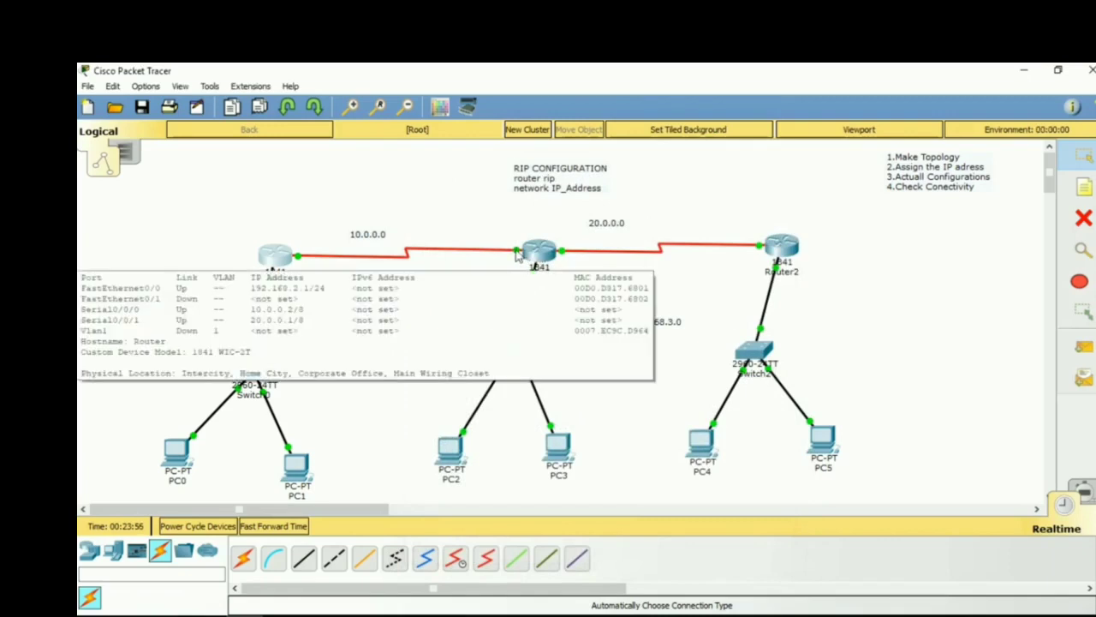
- Open Router1's command line and exit interface configuration to global configuration mode
click(541, 251)
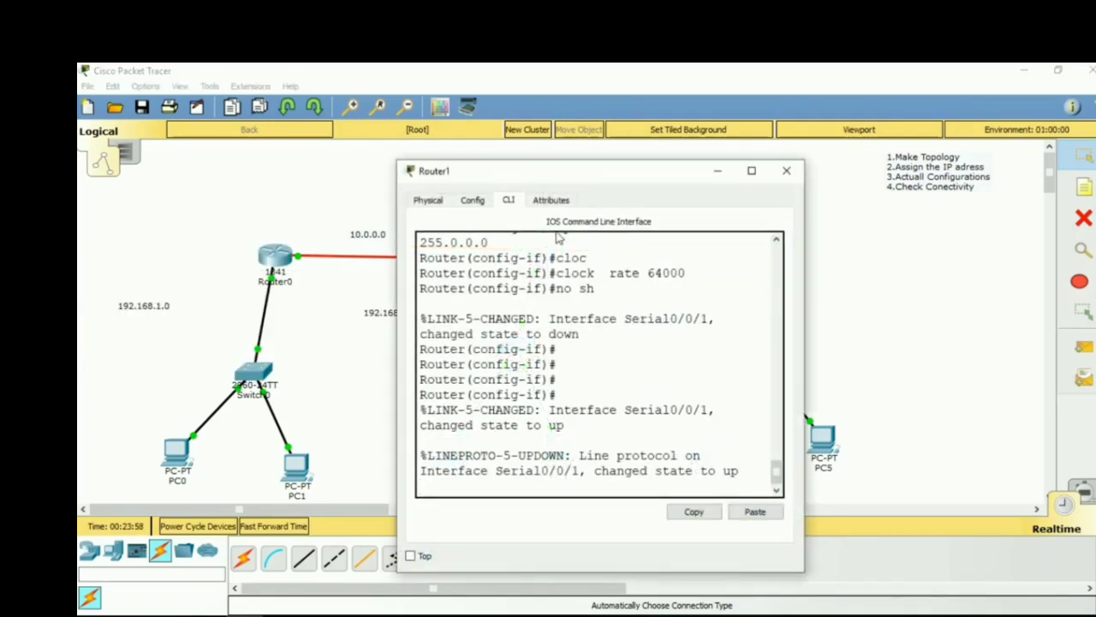
key(Return)
key(Return)
key(Return)
key(Return)
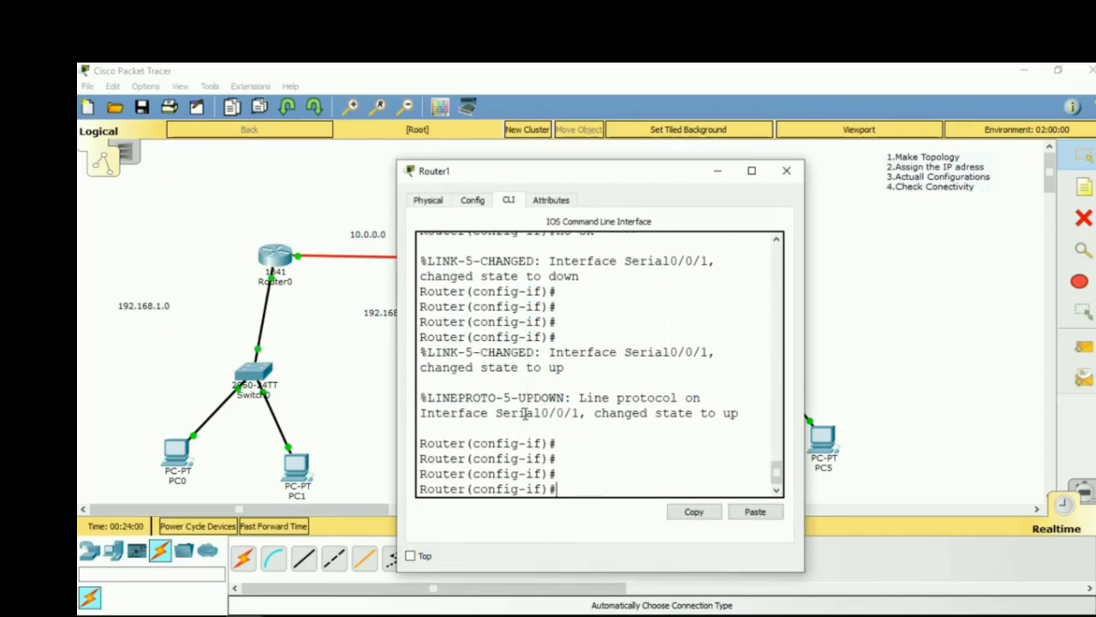
text(exit)
key(Return)
key(Return)
key(Return)
key(Return)
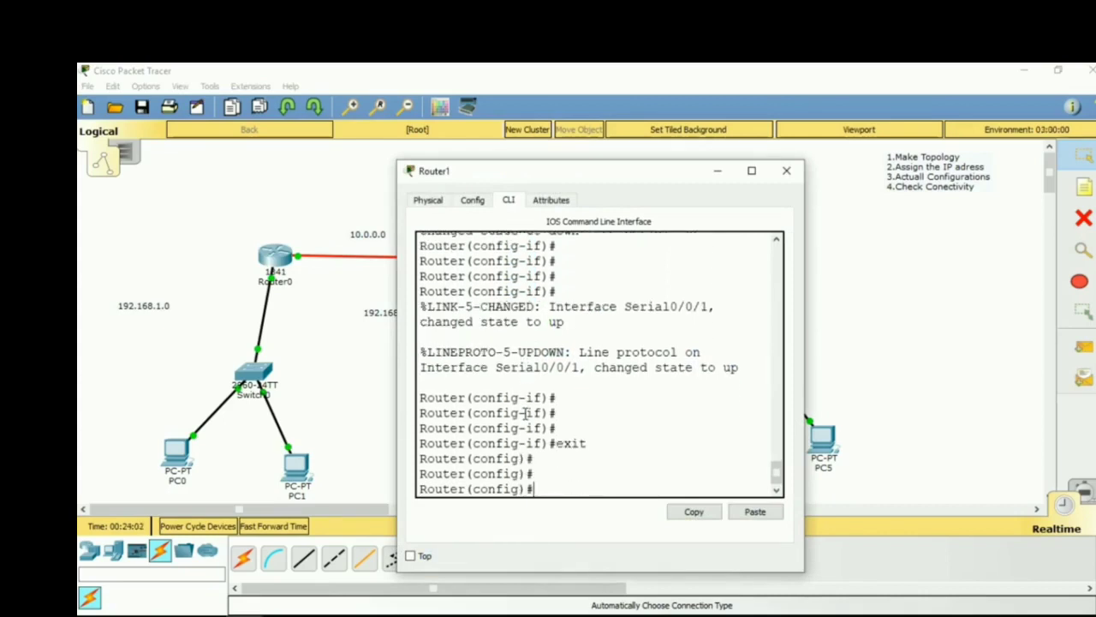
- Enable RIP on Router1 with router rip and add network 192.168.2.0
text(rou)
key(Tab)
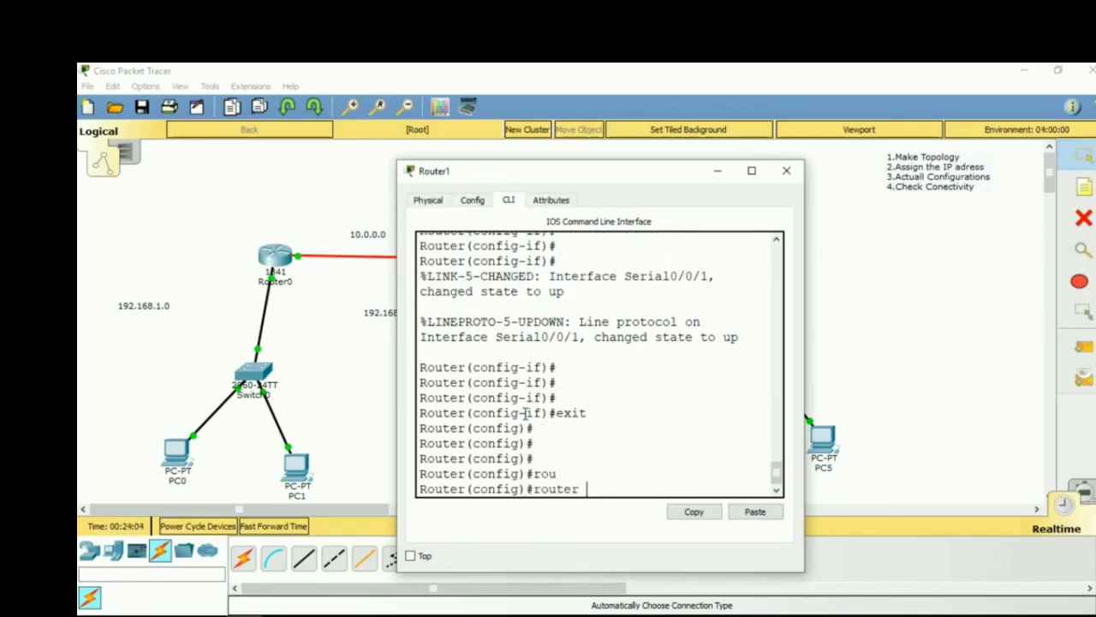
text(rip)
key(Return)
key(Return)
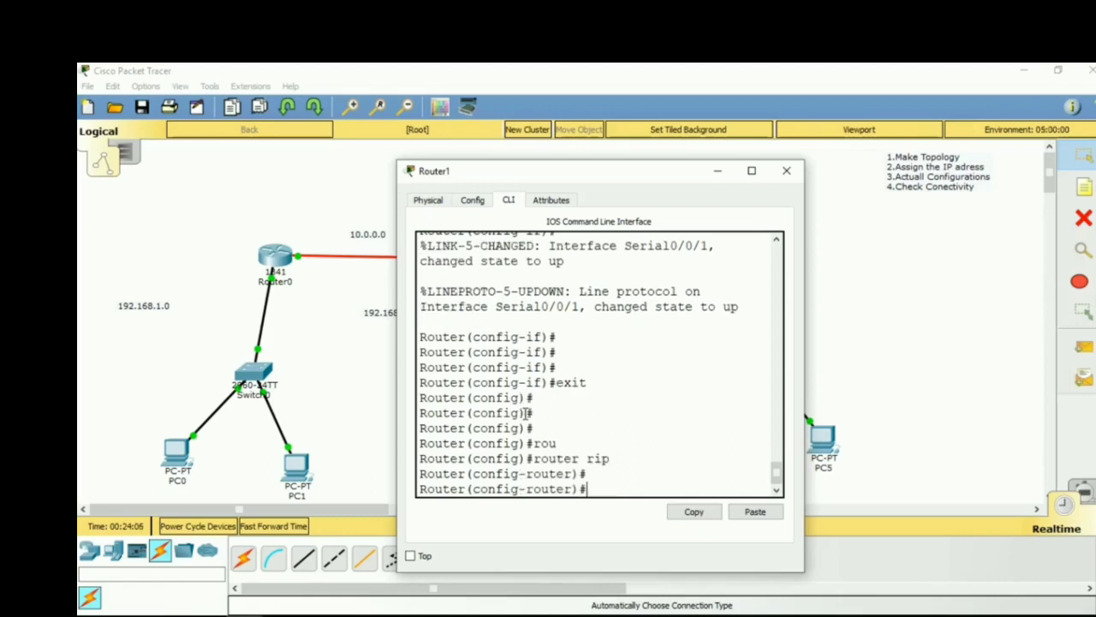
text(net)
key(Tab)
text(192.)
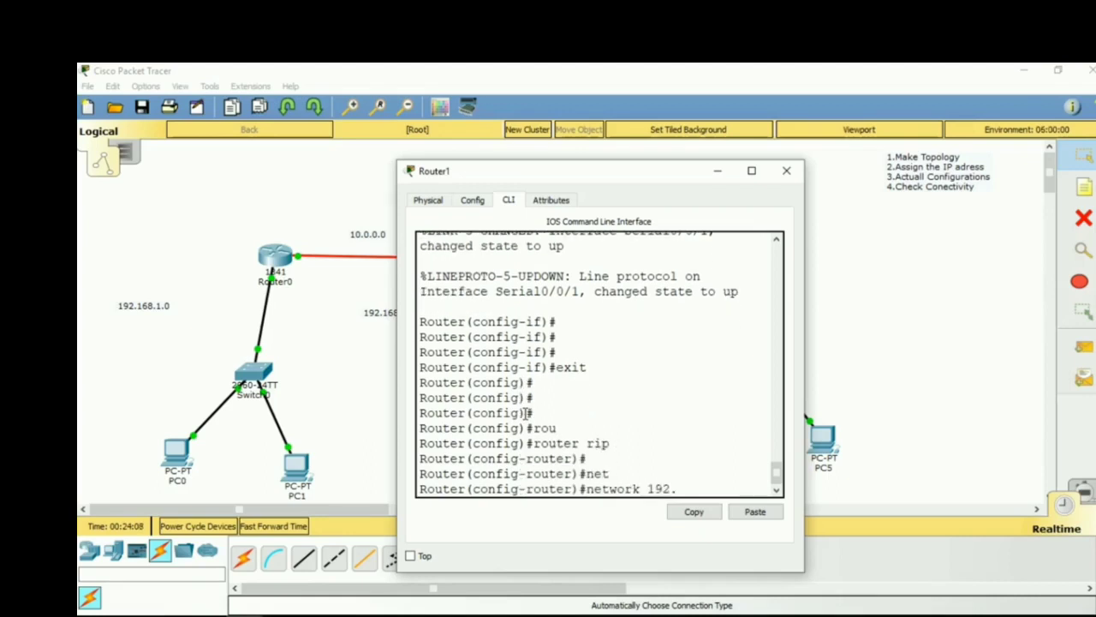
text(168.2.0)
key(Return)
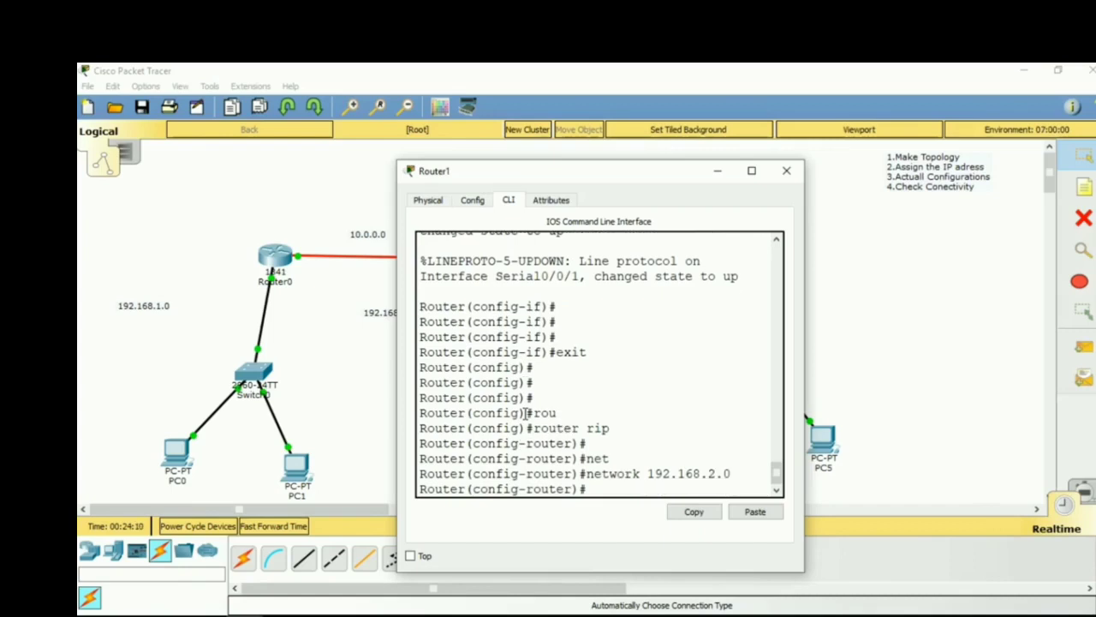
- Add networks 10.0.0.0 and 20.0.0.0 to Router1's RIP configuration
text(ne)
key(Tab)
text(10)
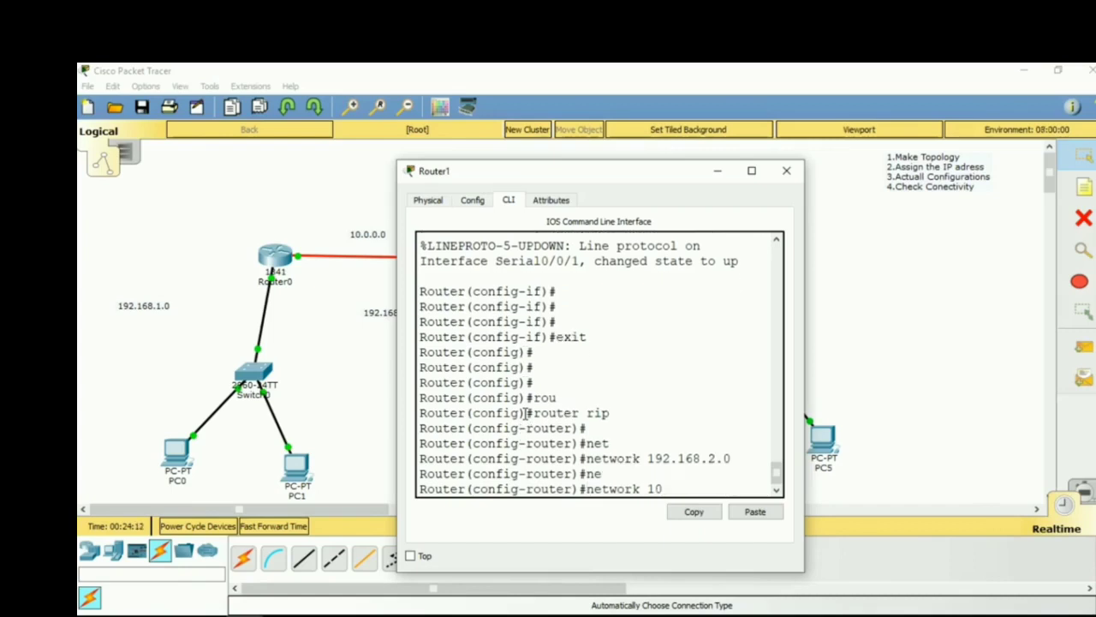
text(.0.0.0)
key(Return)
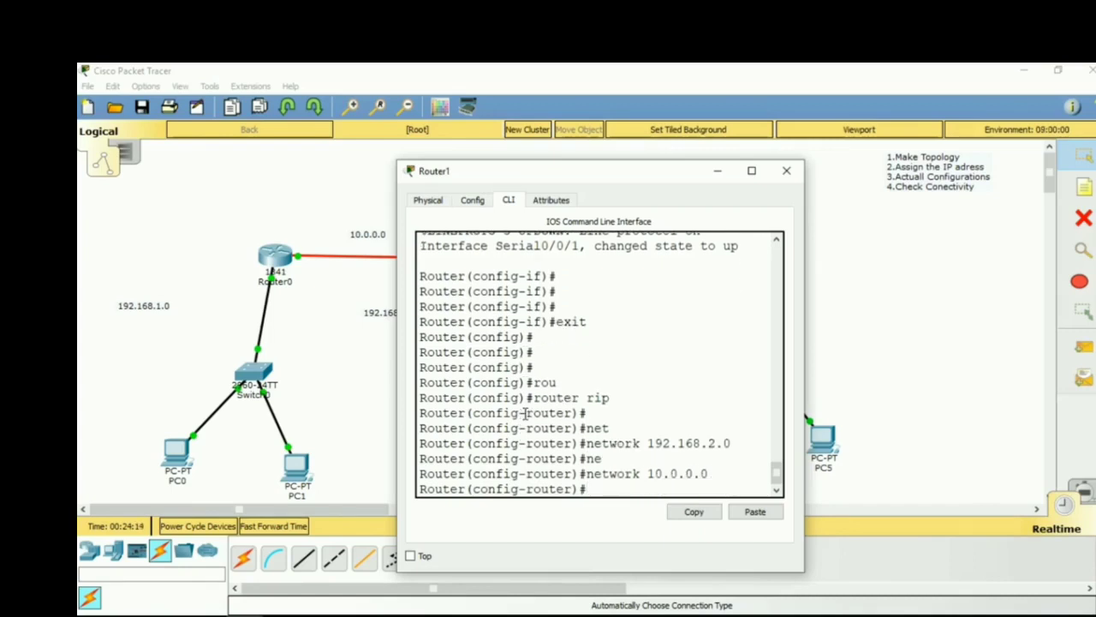
text(ne)
key(Tab)
text(20.0.0.0)
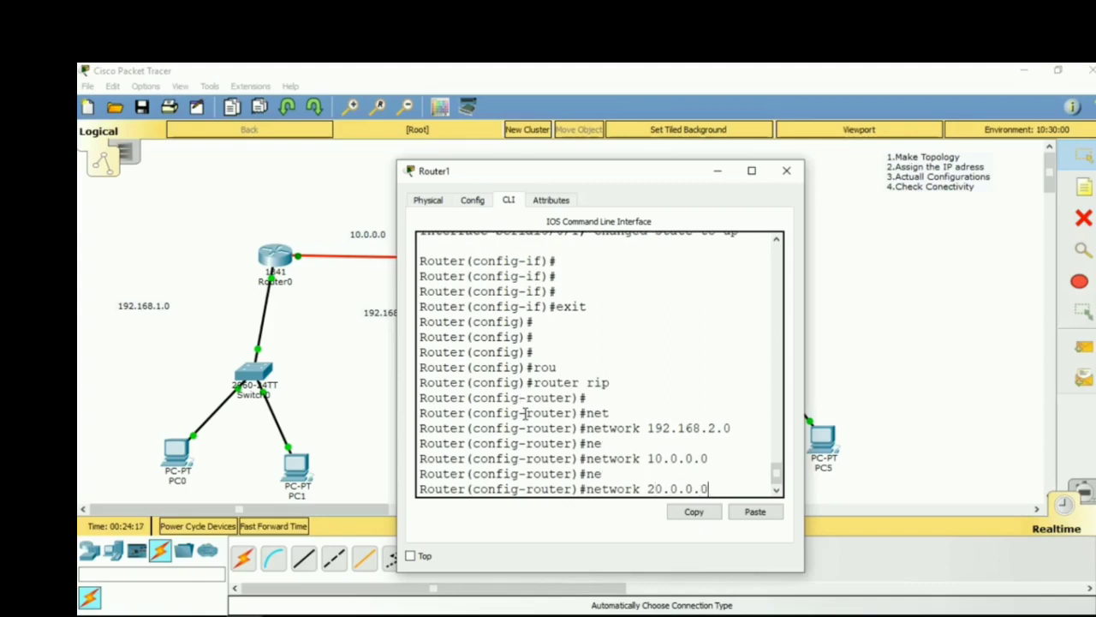
key(Return)
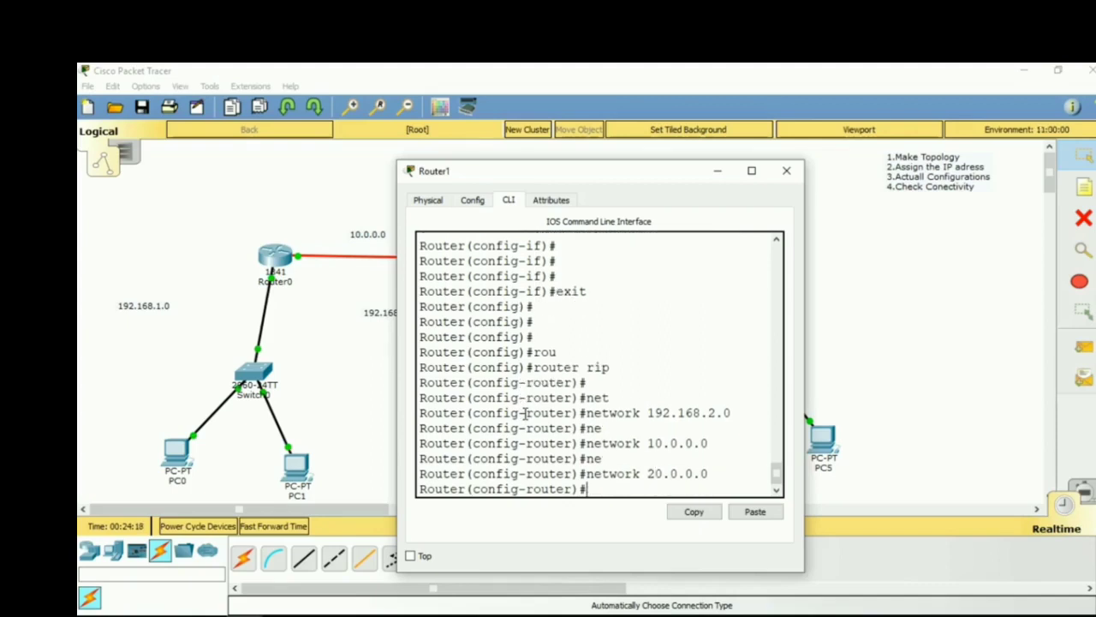
- End Router1's configuration mode, save the configuration with write, and close the router's window
text(end)
key(Return)
key(Return)
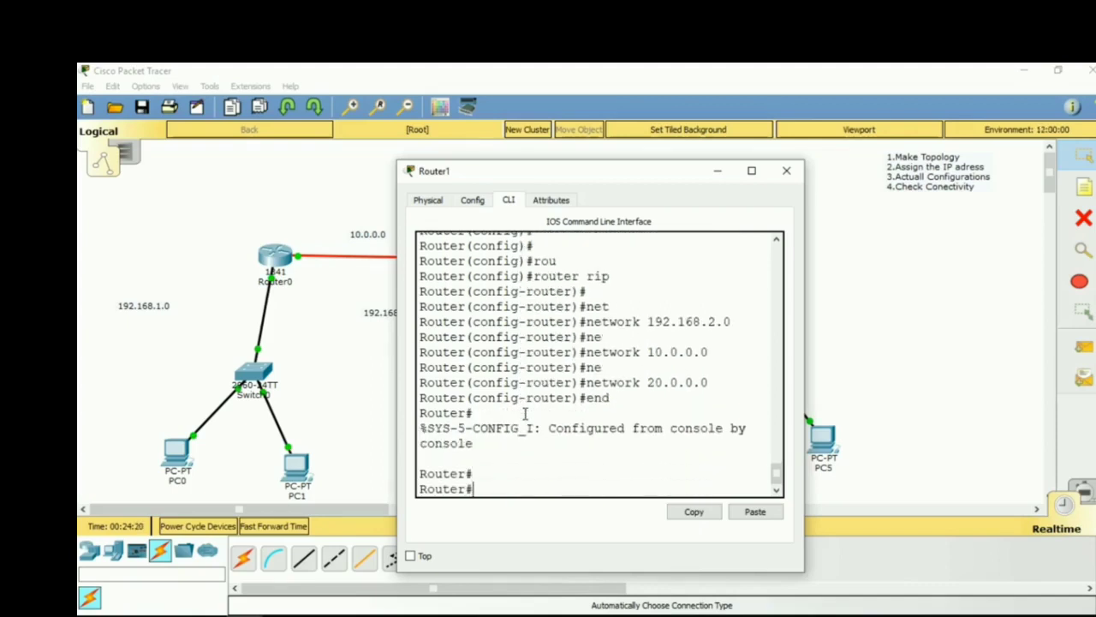
text(wr)
key(Tab)
key(Return)
key(Return)
key(Return)
key(Return)
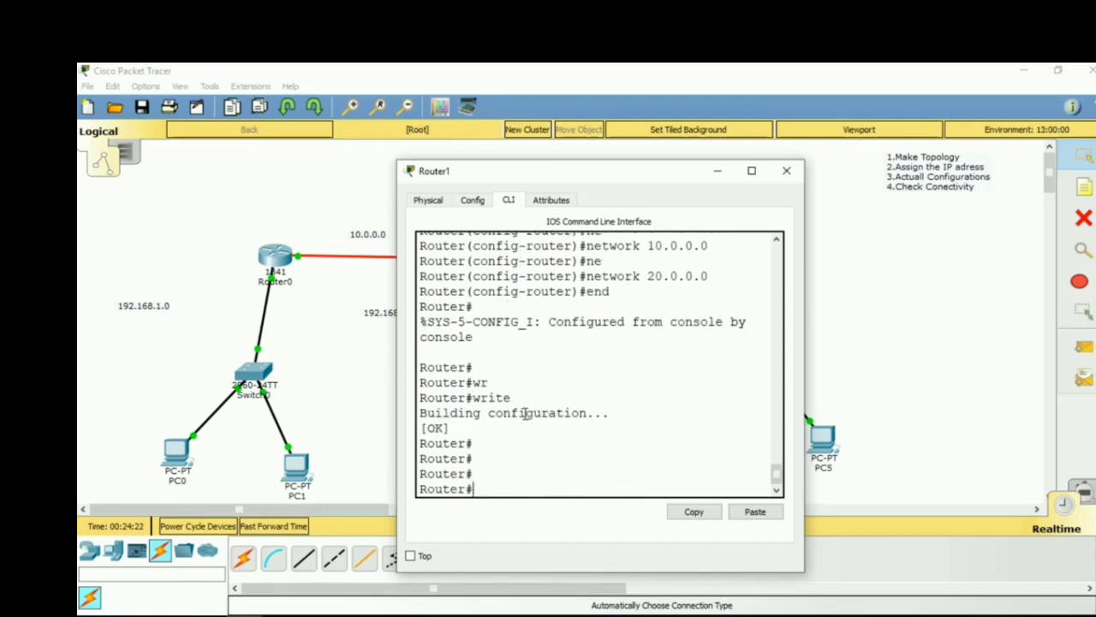
click(784, 172)
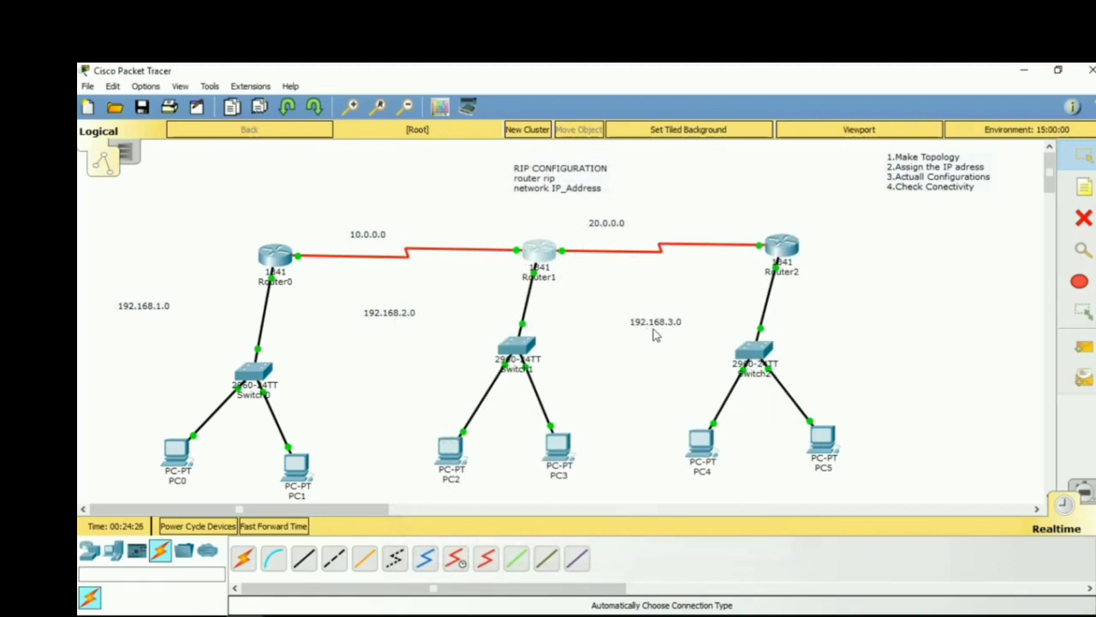
- Open Router2's command line and exit interface configuration to global configuration mode
click(782, 247)
click(559, 452)
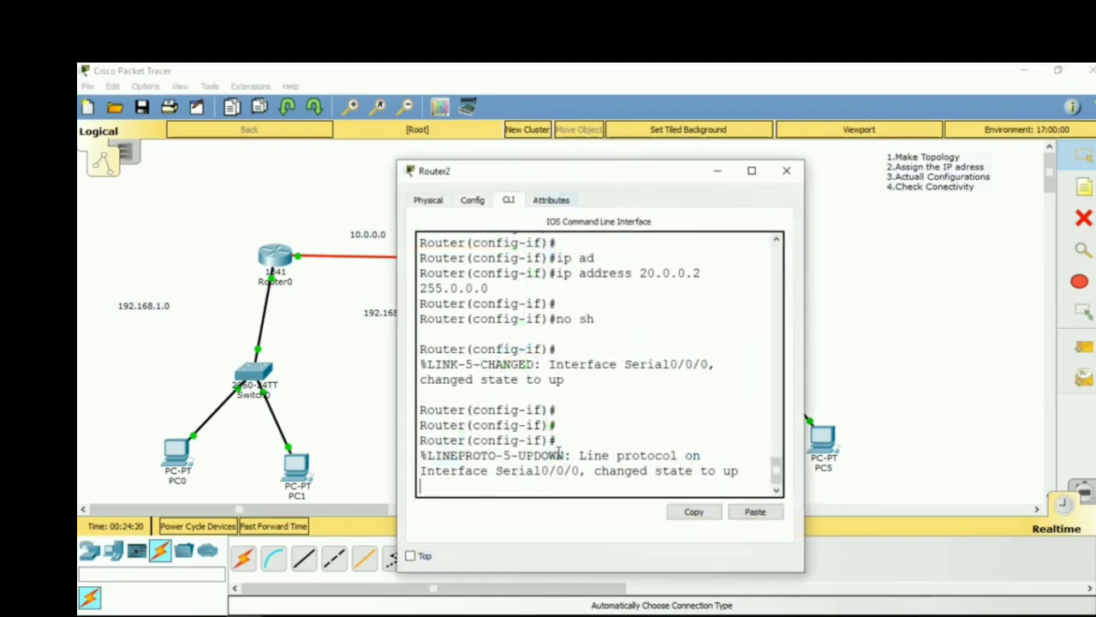
key(Return)
key(Return)
key(Return)
key(Return)
text(exit)
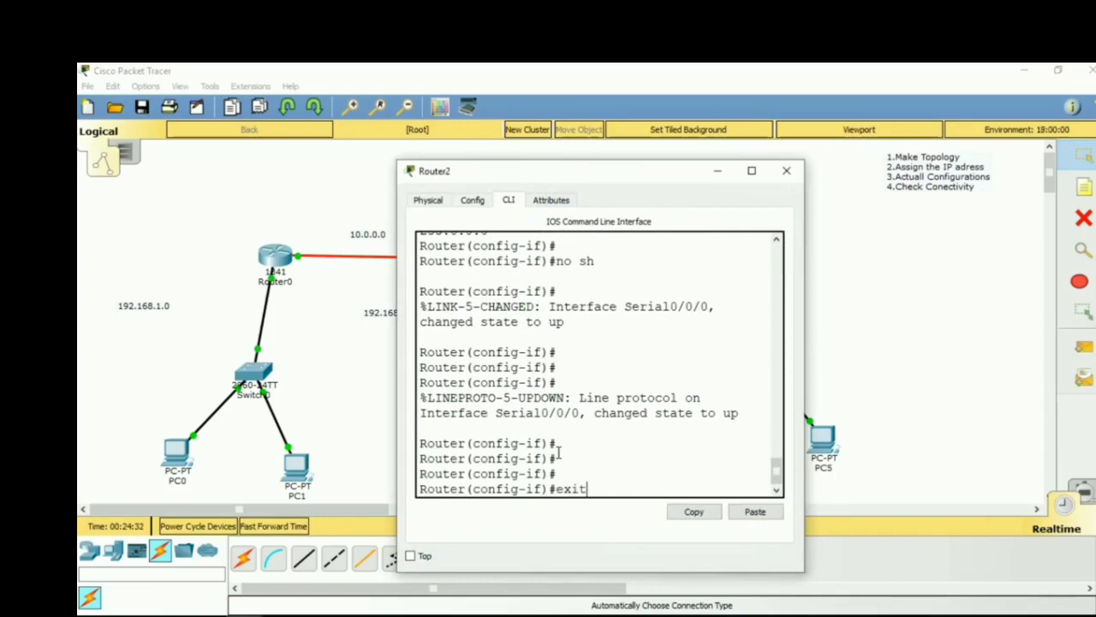
key(Return)
key(Return)
key(Return)
key(Return)
- Enable RIP on Router2 with the router rip command
text(r)
key(Return)
text(r)
key(Return)
text(r)
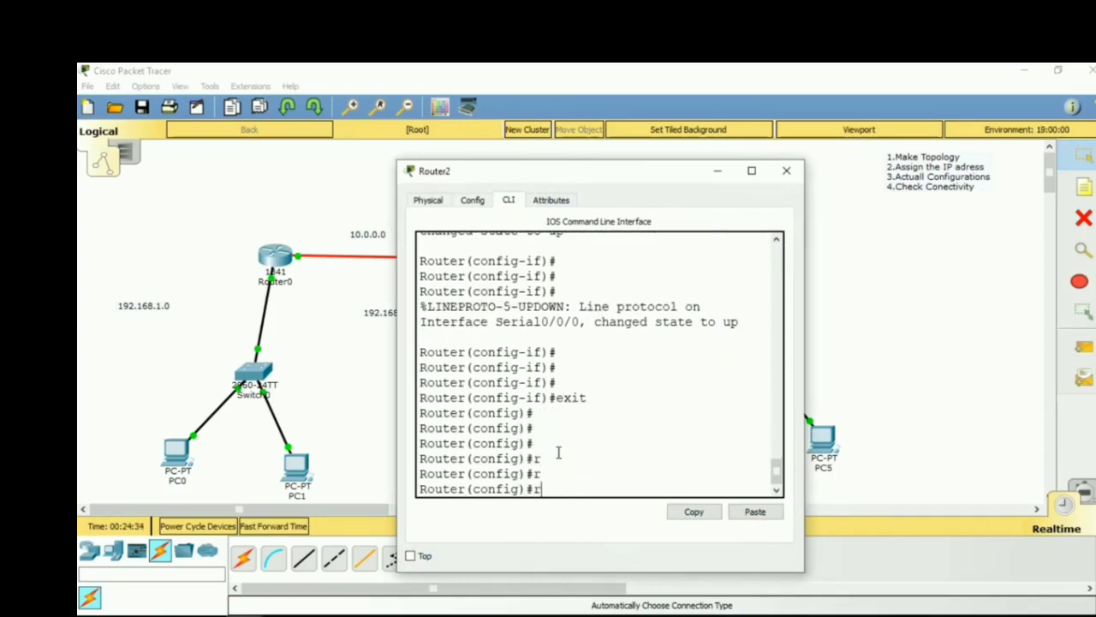
text(o)
key(Return)
text(router r)
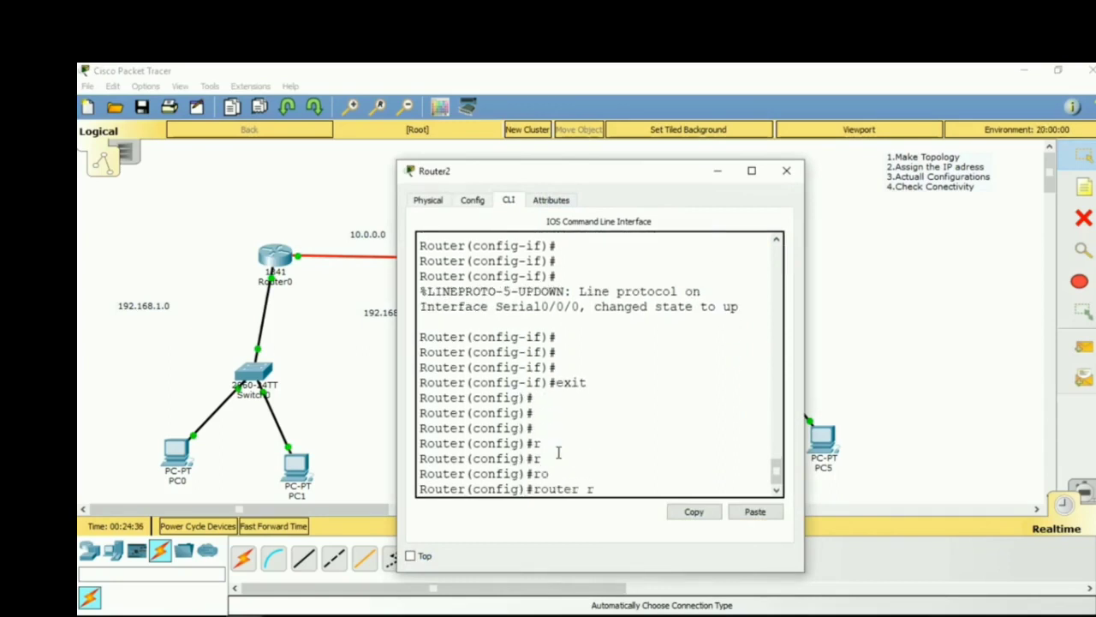
key(Return)
text(router rip)
key(Return)
key(Return)
key(Return)
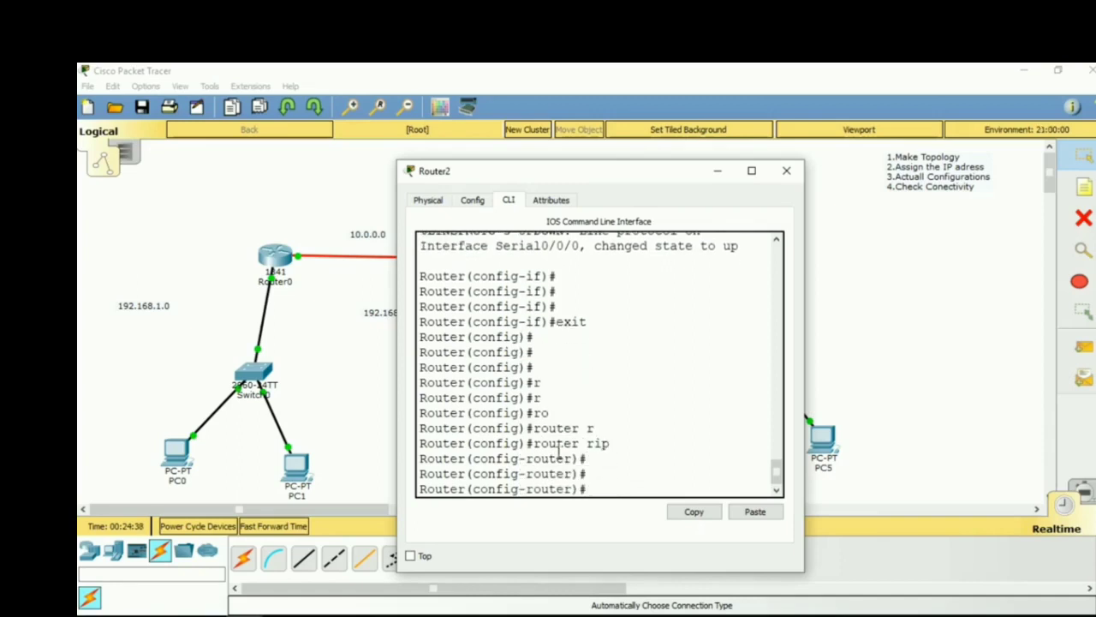
- Add networks 192.168.3.0 and 20.0.0.0 to Router2's RIP configuration
text(ne)
key(Return)
text(network 1)
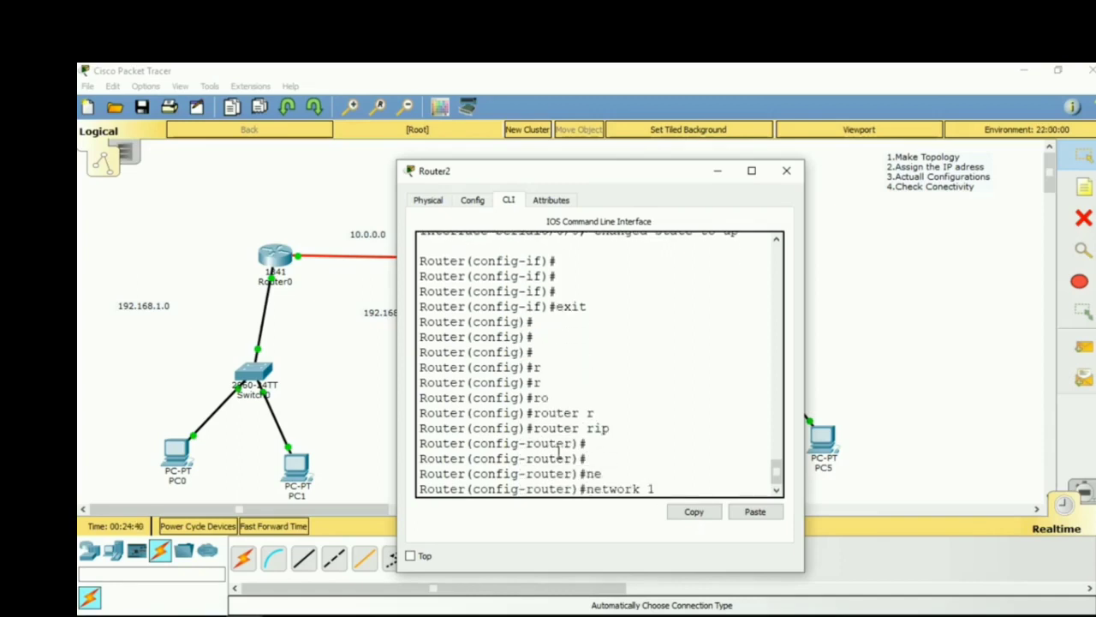
text(92.168.3.0)
key(Return)
text(ne)
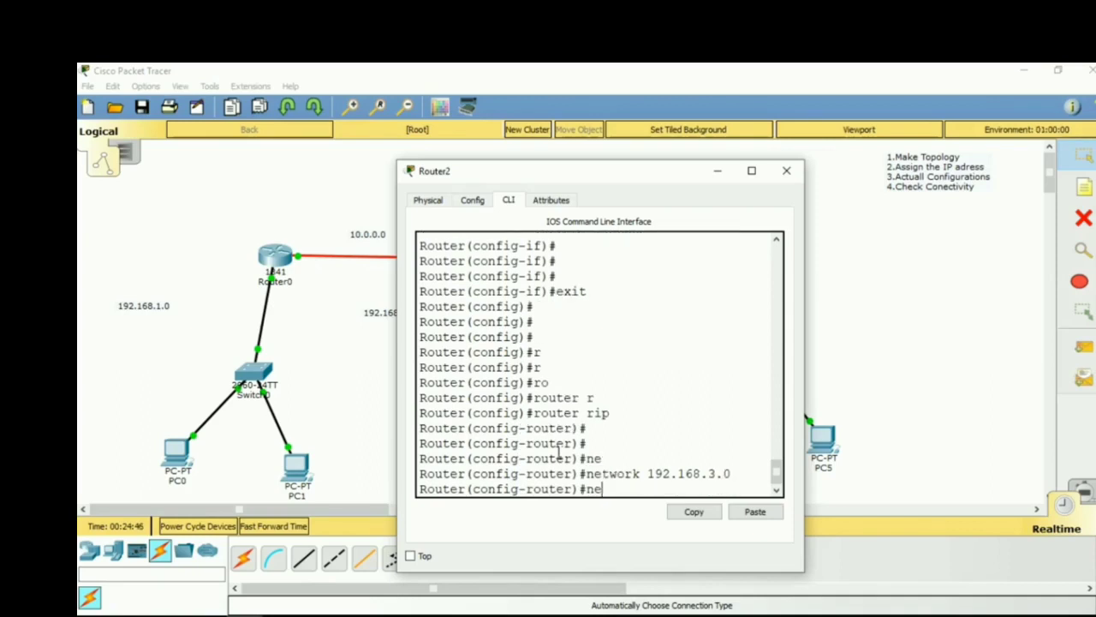
key(Tab)
text(10)
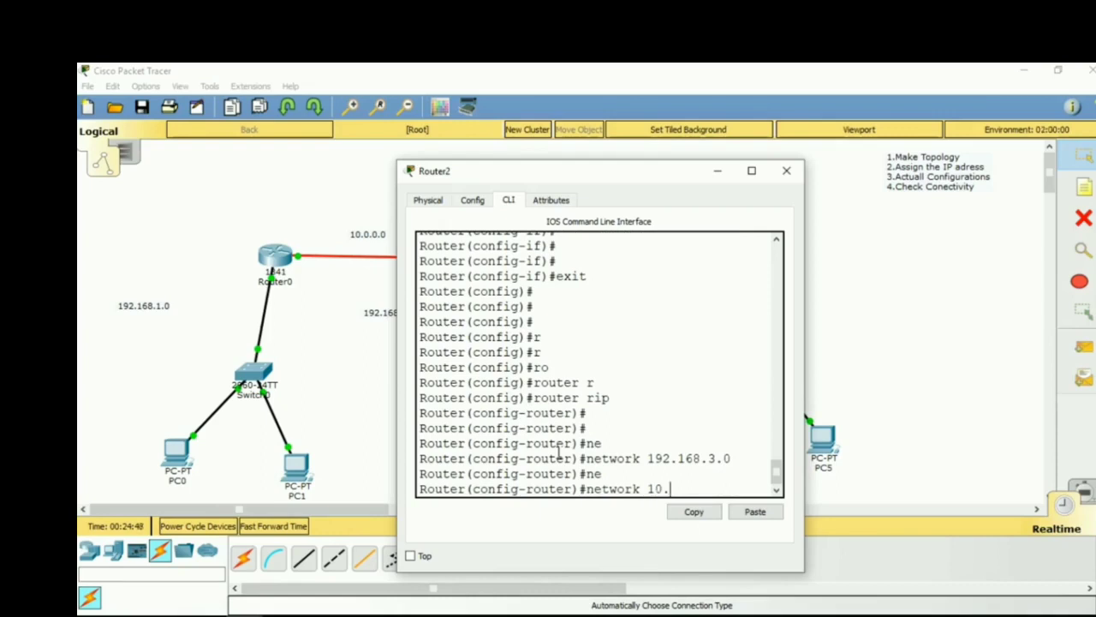
text(20.0.0.0)
key(Return)
key(Return)
key(Return)
- End Router2's configuration mode, save the configuration with write, and close the router's window
text(en)
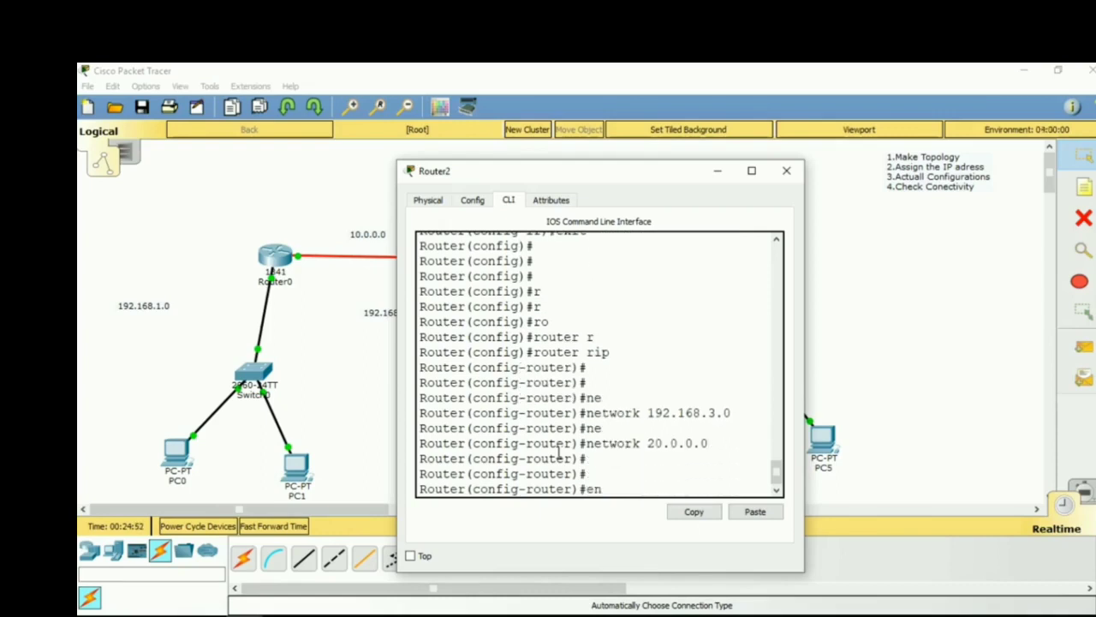
text(d)
key(Return)
key(Return)
text(wr)
key(Tab)
key(Return)
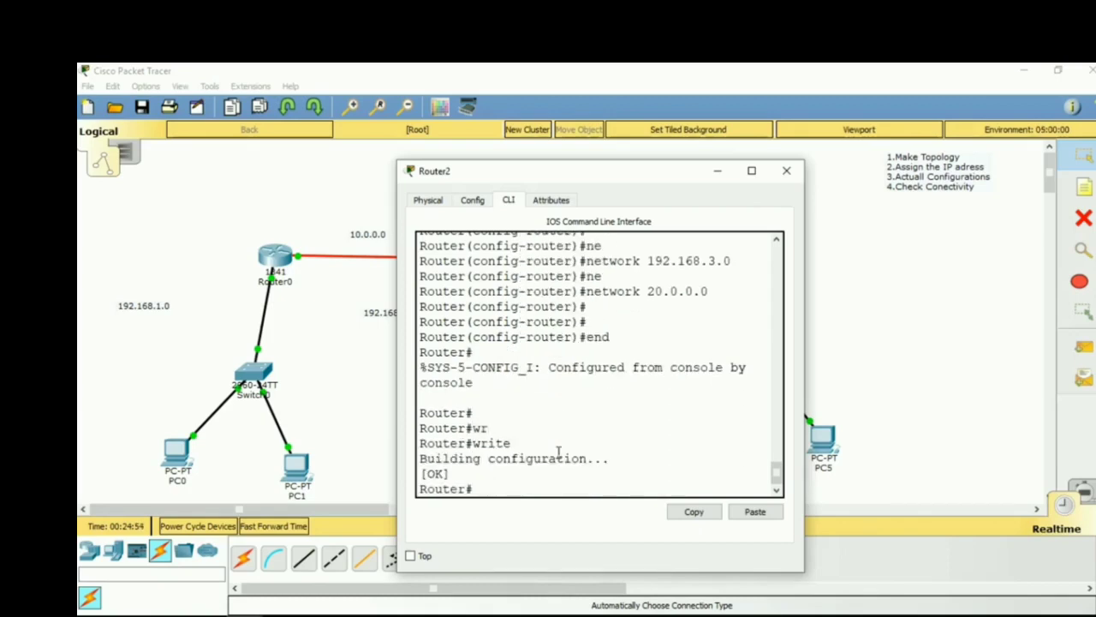
key(Return)
key(Return)
key(Return)
click(786, 171)
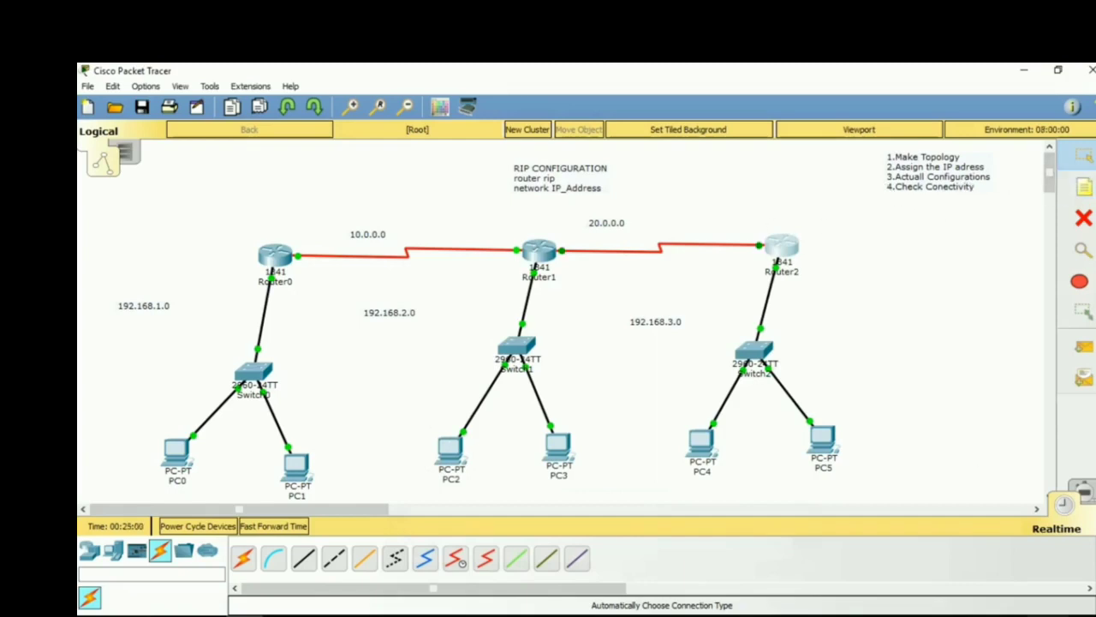
- Test connectivity between the first two LANs by sending a simple PDU from PC0 to PC2 twice
click(1084, 347)
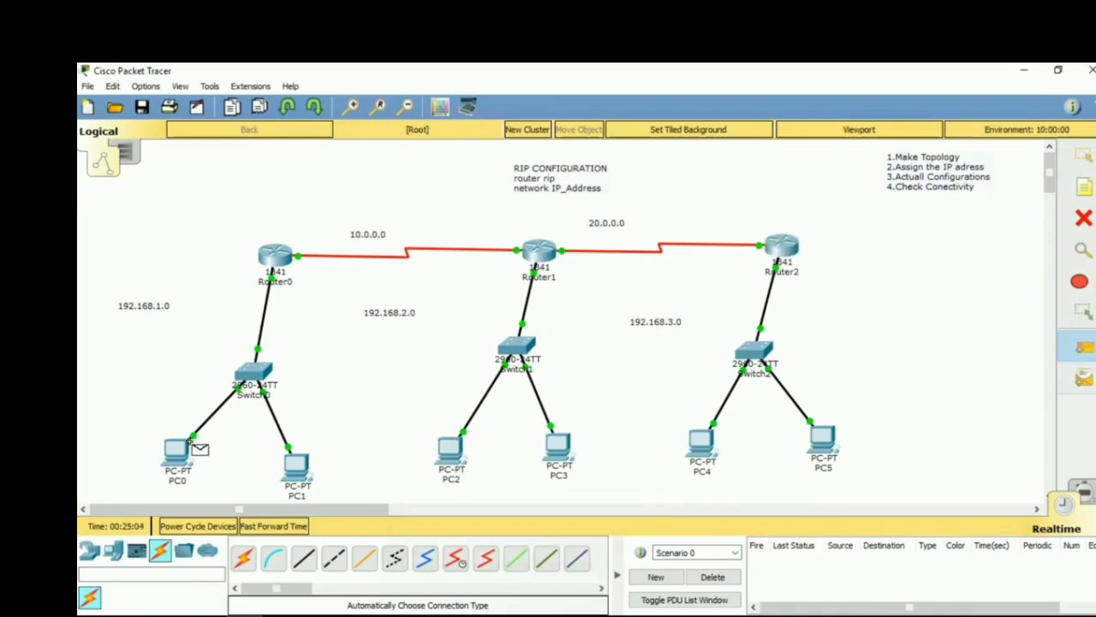
click(180, 450)
click(451, 447)
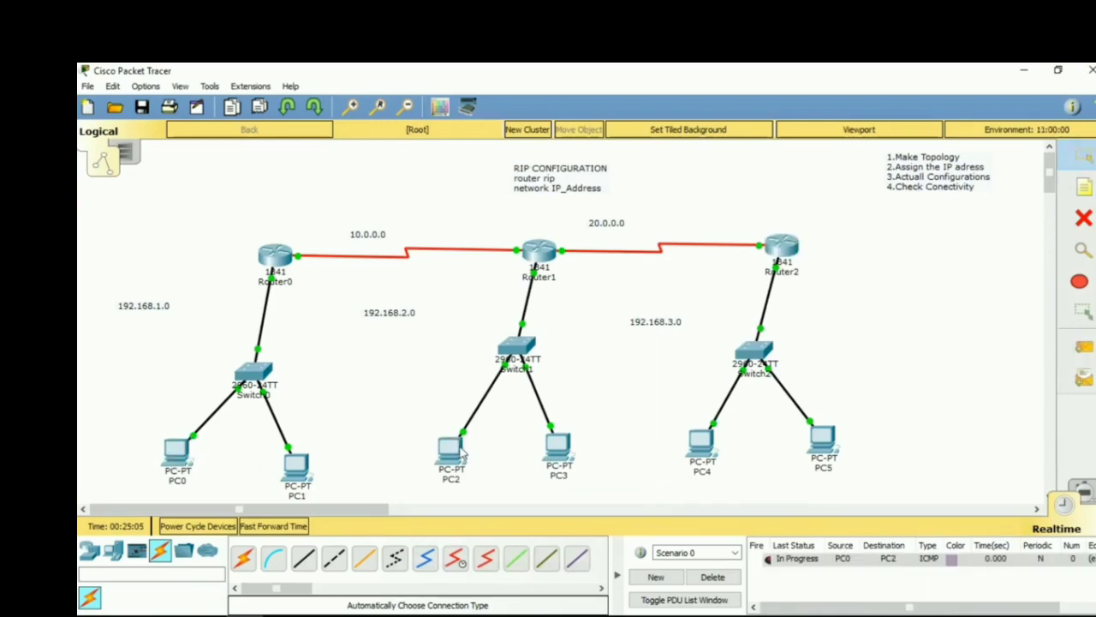
click(1084, 347)
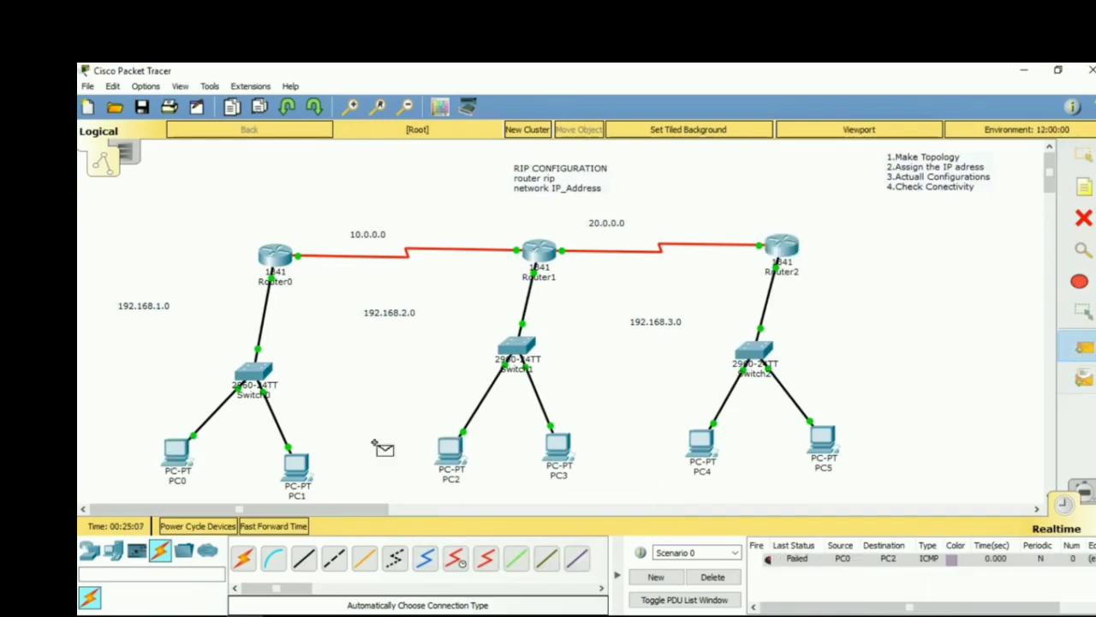
click(180, 454)
click(449, 450)
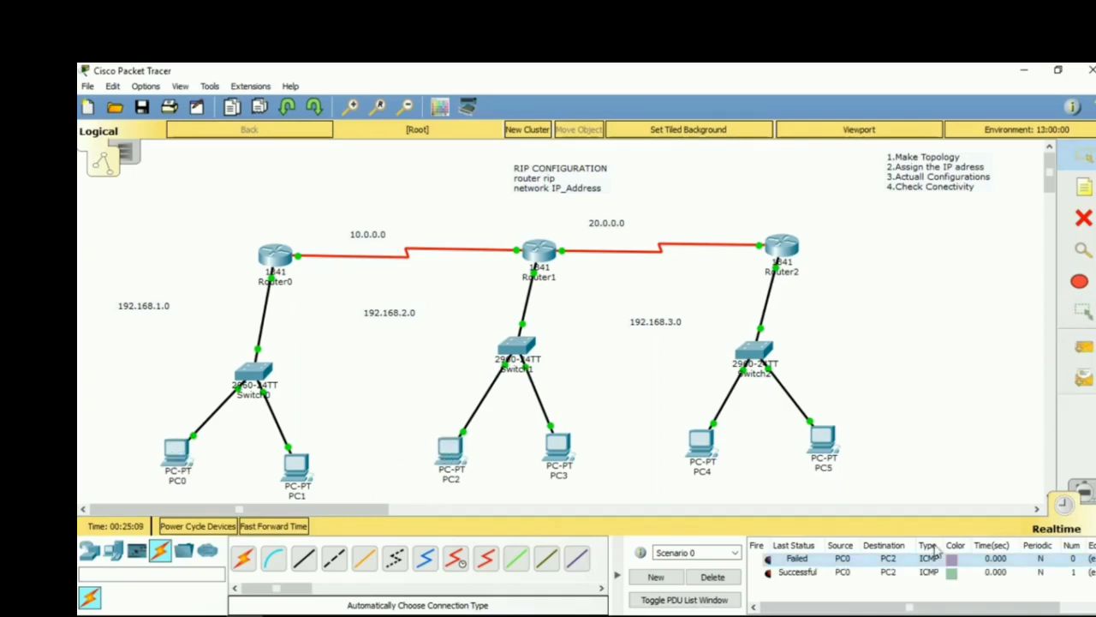
- Test connectivity between the outer LANs by sending a simple PDU from PC0 to PC4 twice
click(1085, 346)
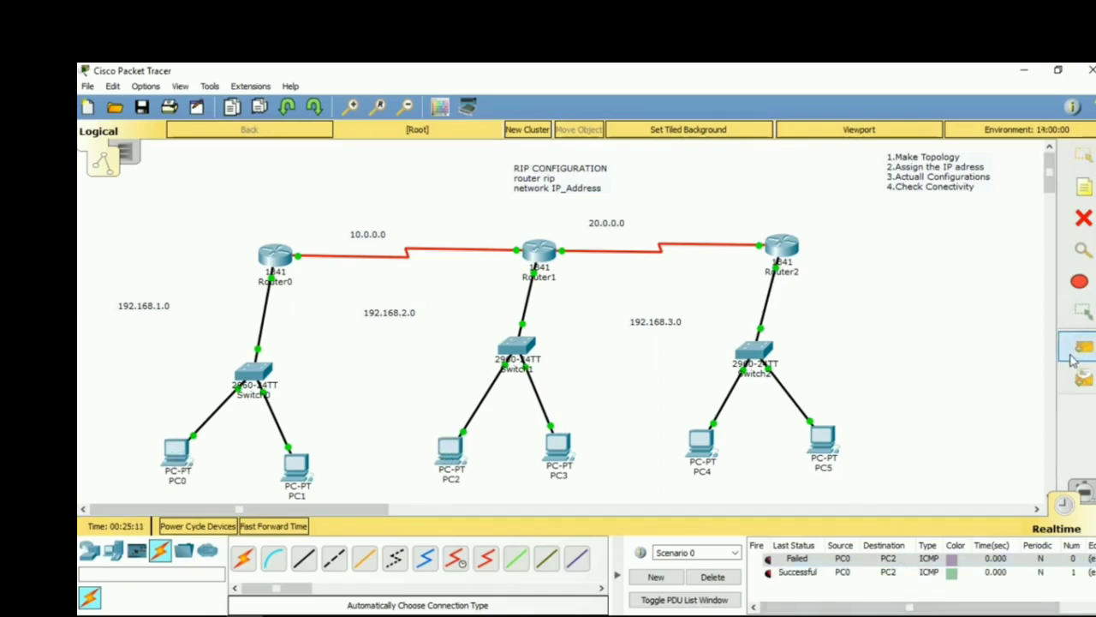
click(177, 453)
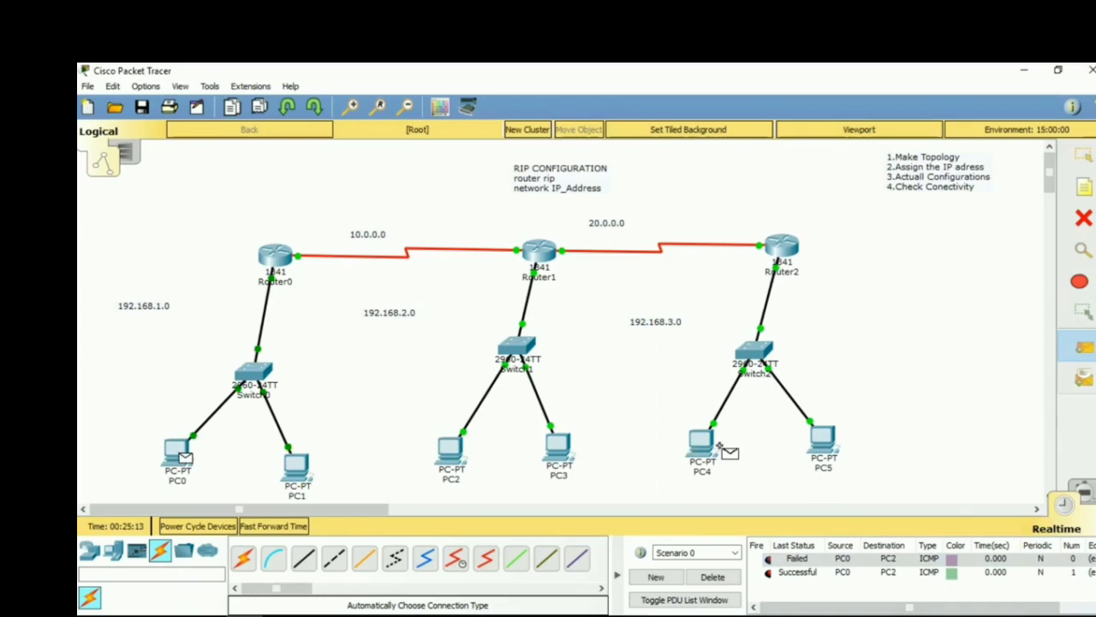
click(704, 442)
click(1077, 349)
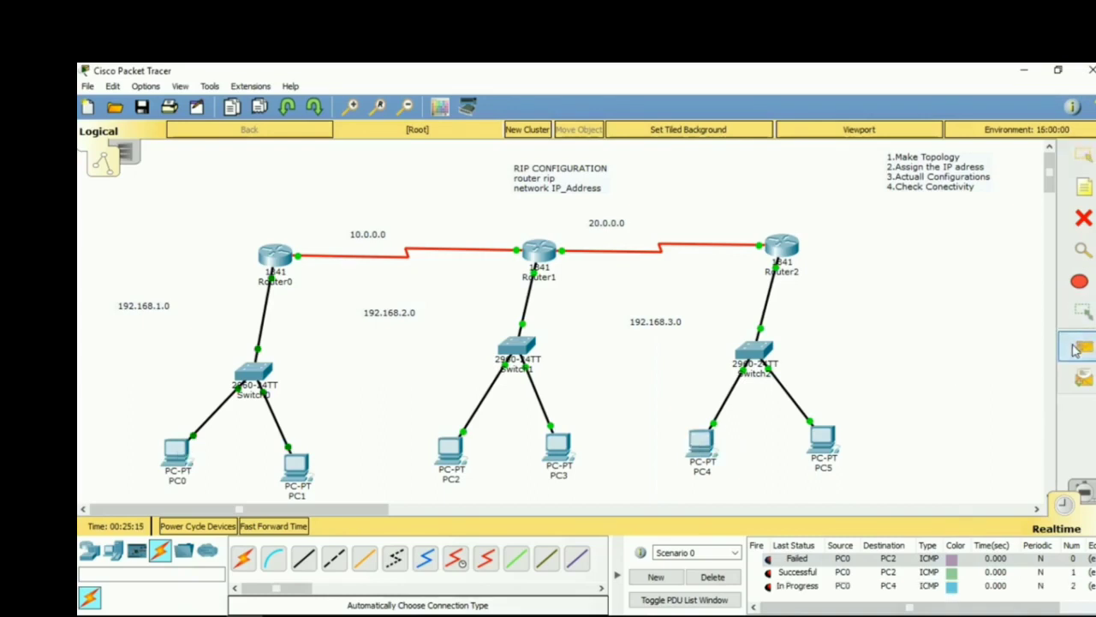
click(179, 453)
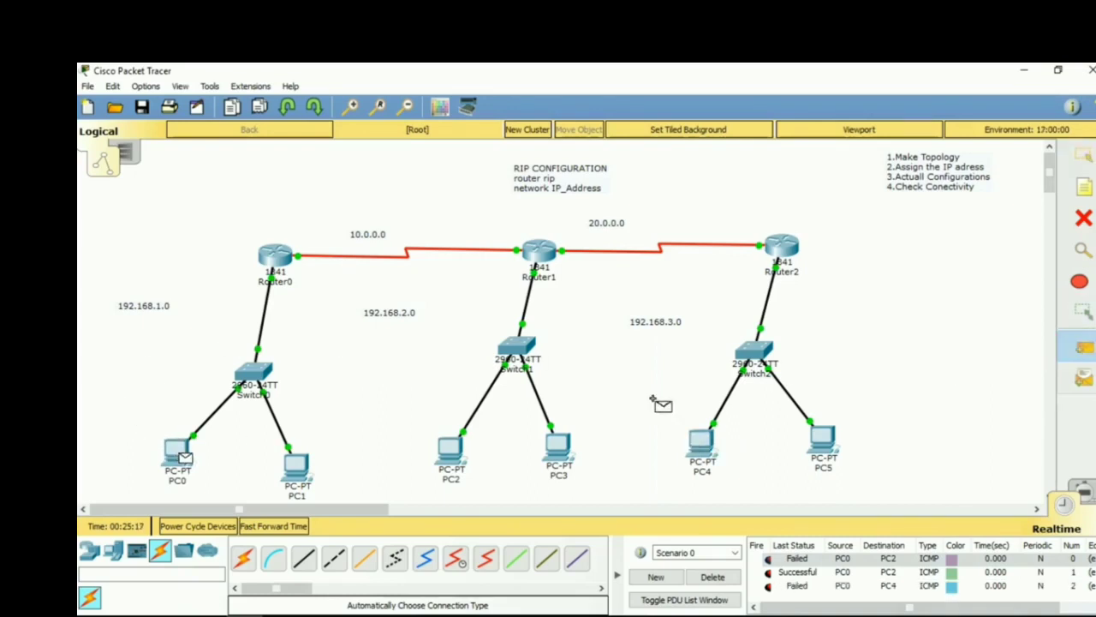
click(699, 453)
- Run show ip protocols in Router0's command line and maximize the router's window
click(267, 265)
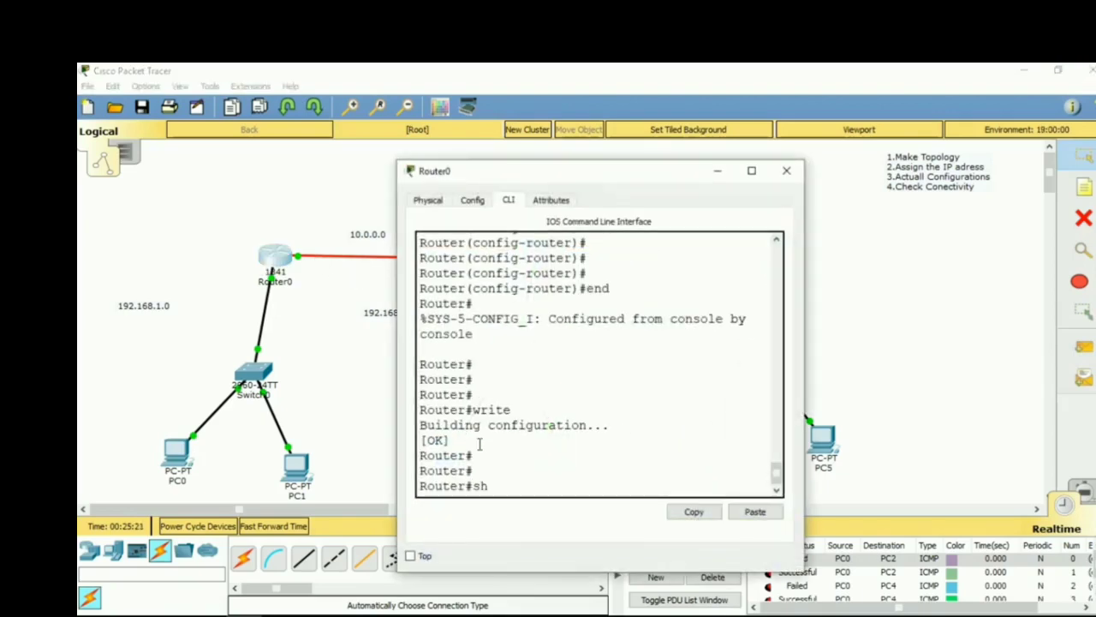
text(show ipp)
key(Tab)
key(Return)
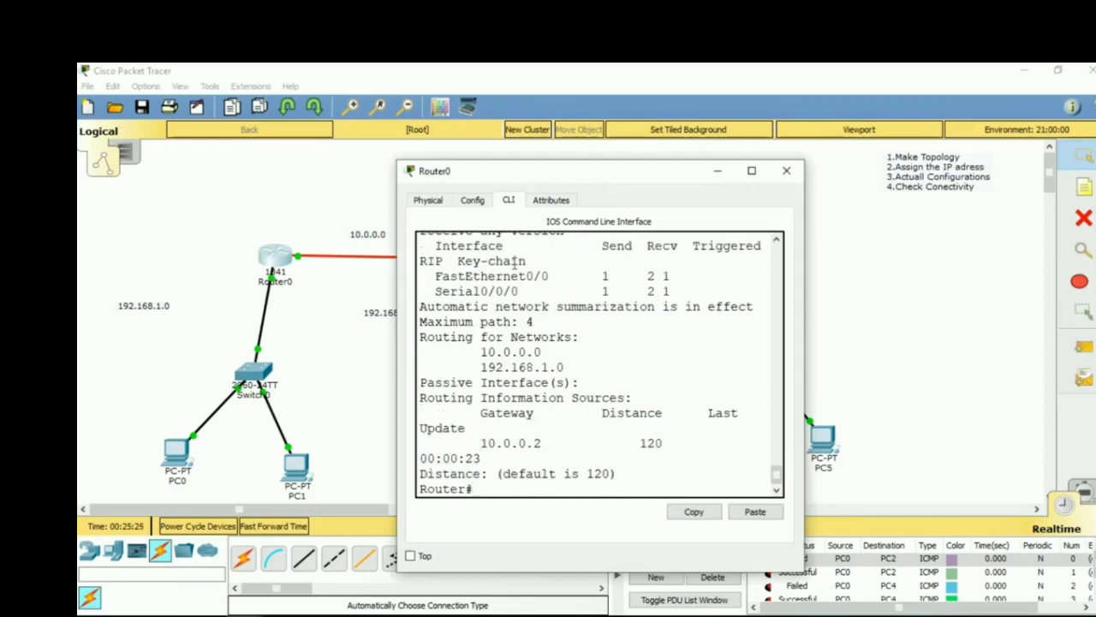
click(762, 169)
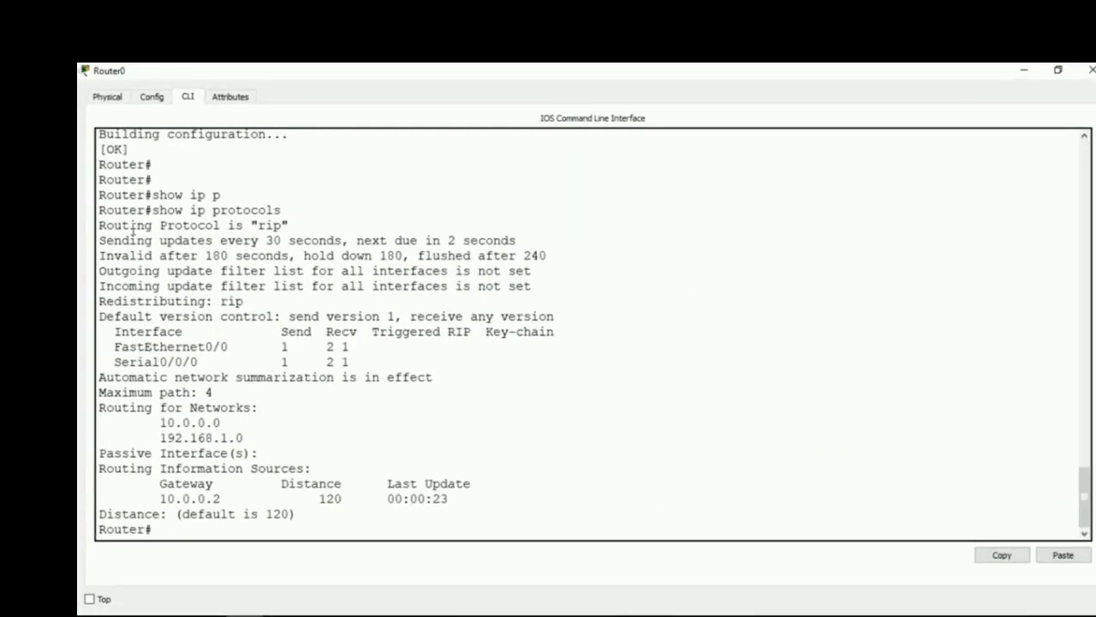
- Highlight the routing protocol, update interval, Routing for Networks, gateway and last update entries in Router0's protocol output
drag(101, 224, 293, 227)
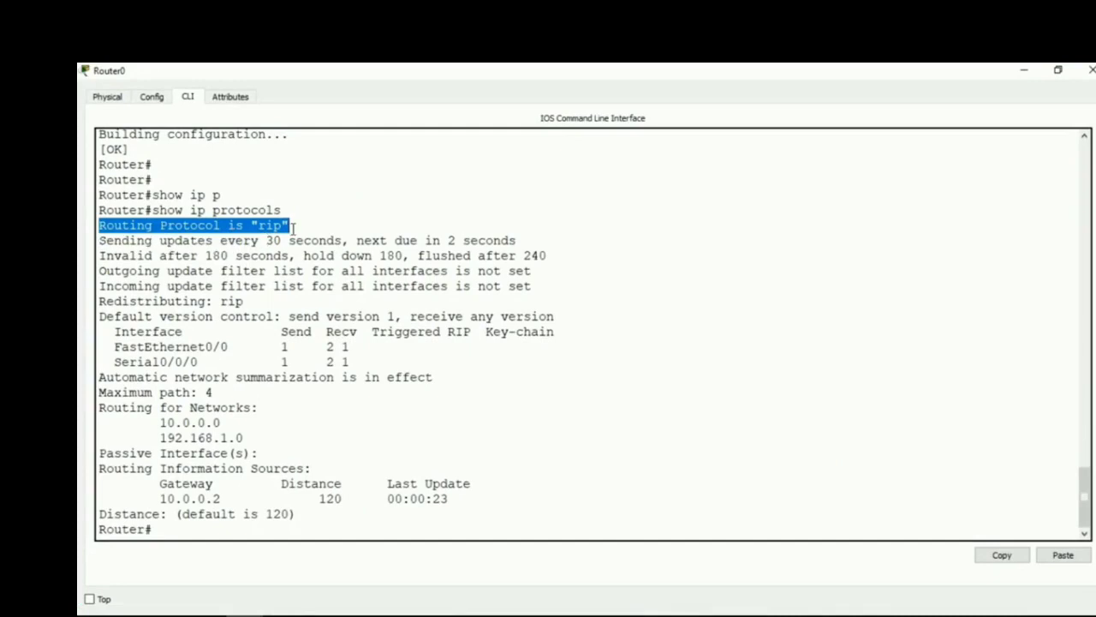
drag(101, 240, 367, 241)
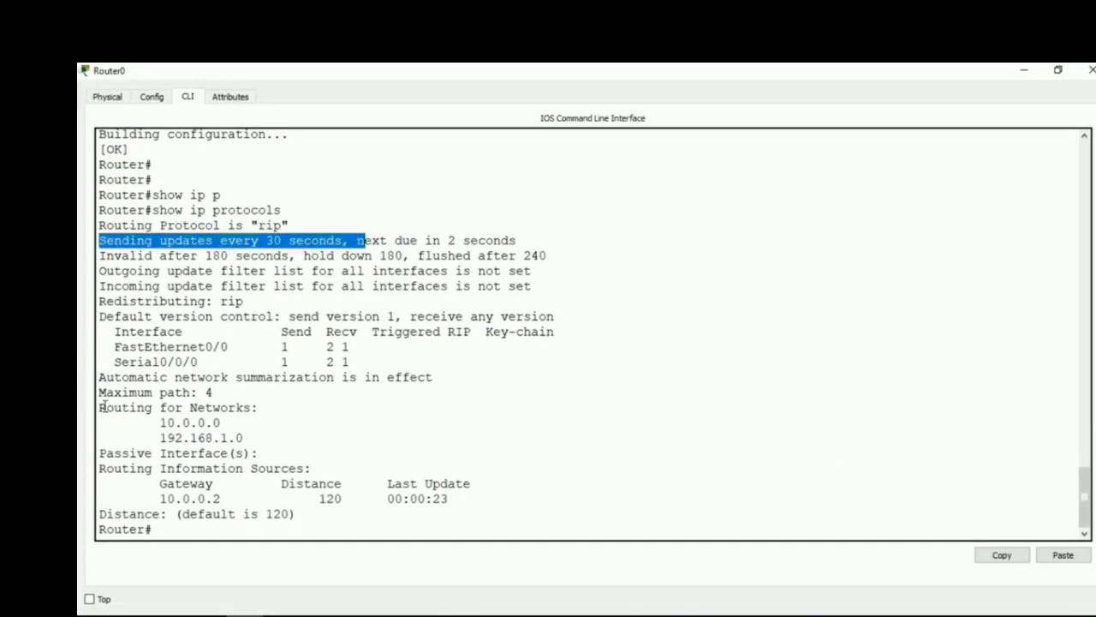
drag(101, 408, 286, 411)
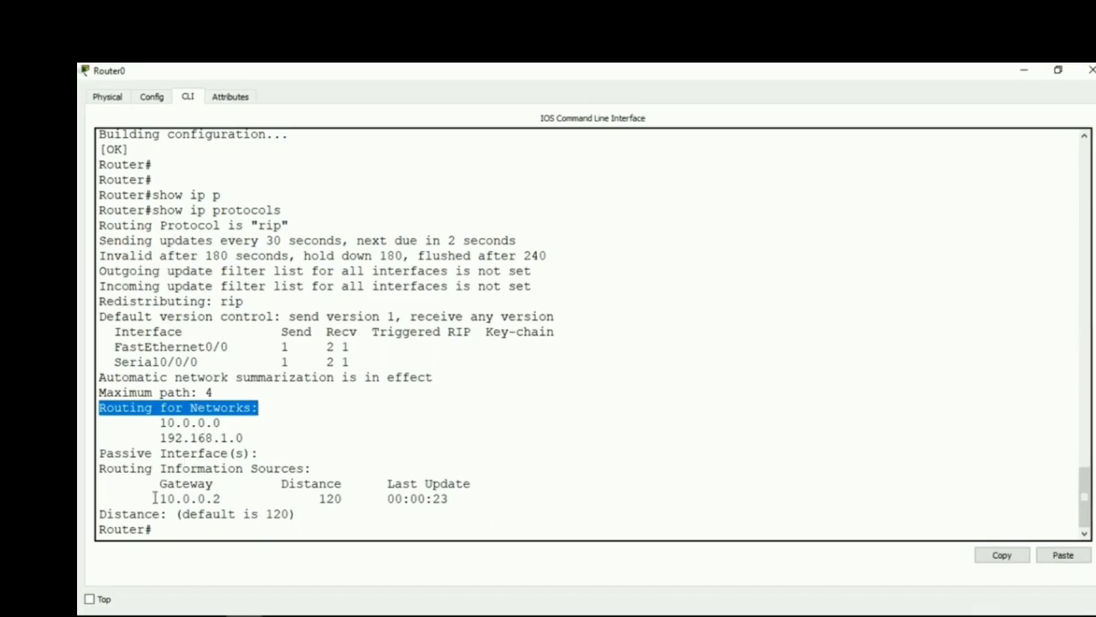
drag(160, 498, 234, 496)
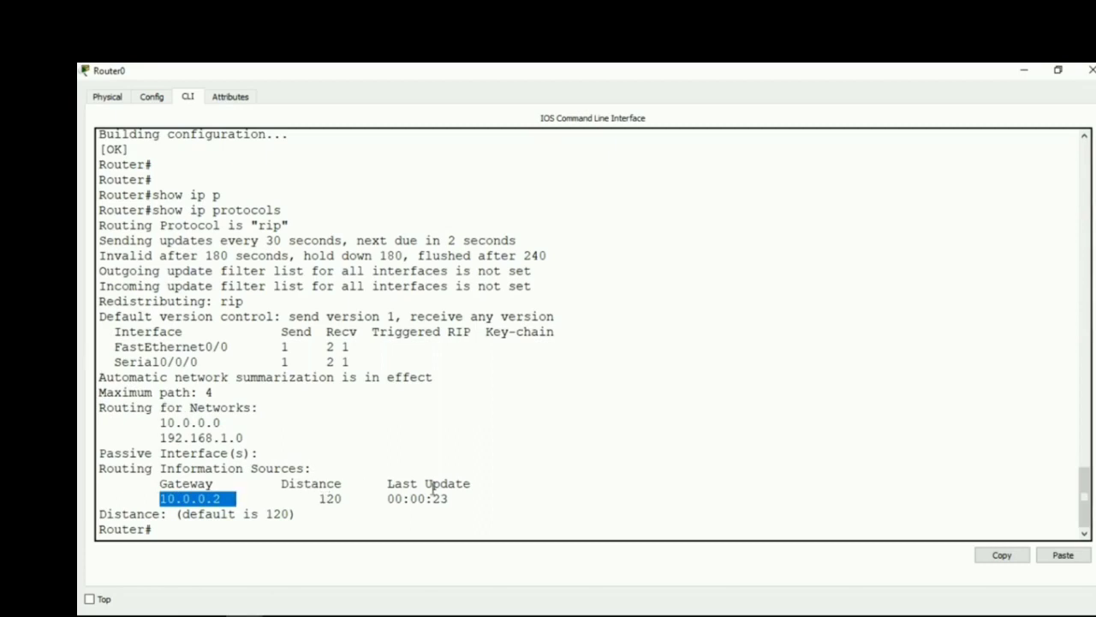
drag(473, 484, 468, 504)
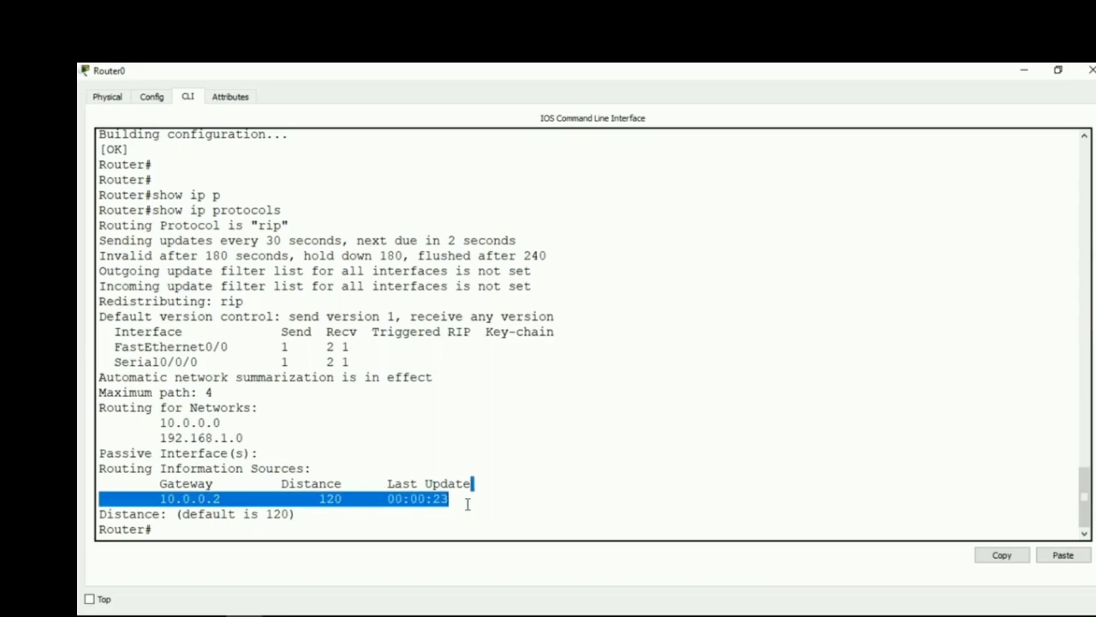